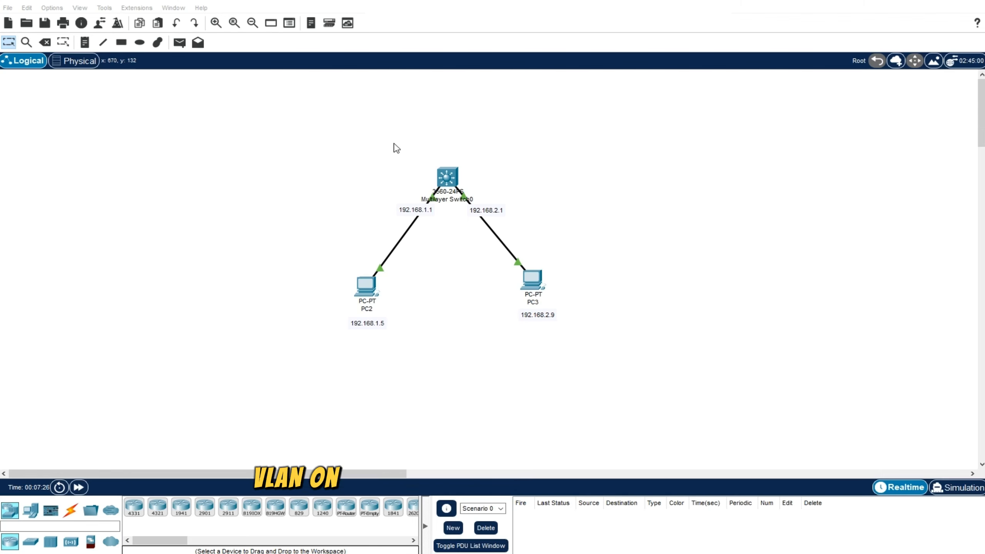
pyautogui.moveTo(393, 142); pyautogui.dragTo(495, 213)
pyautogui.click(563, 213)
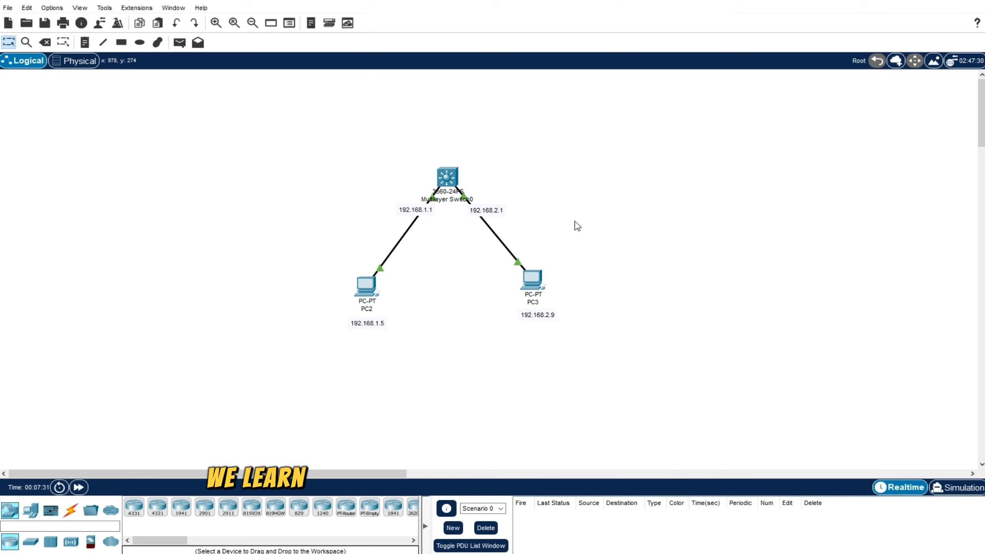
pyautogui.moveTo(423, 209); pyautogui.dragTo(508, 229)
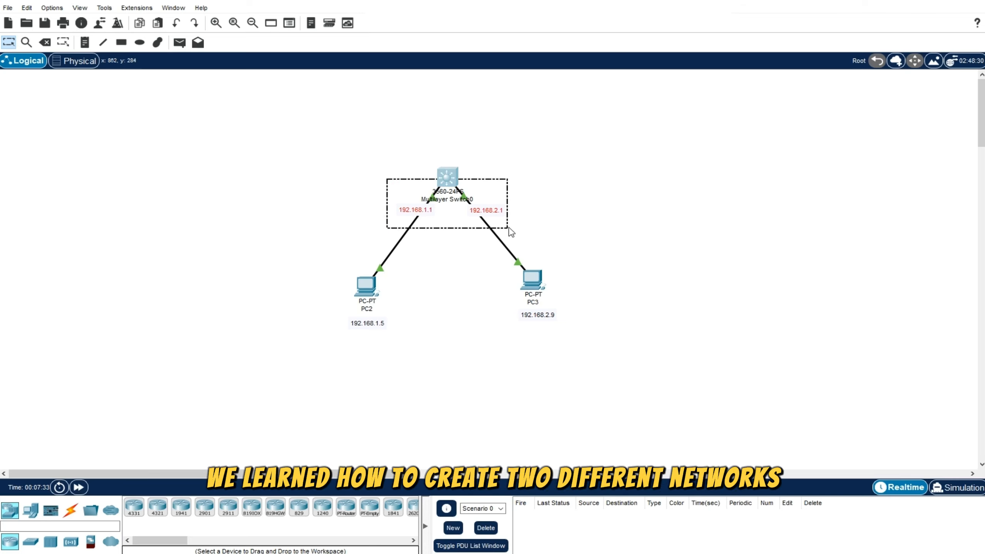
pyautogui.click(536, 224)
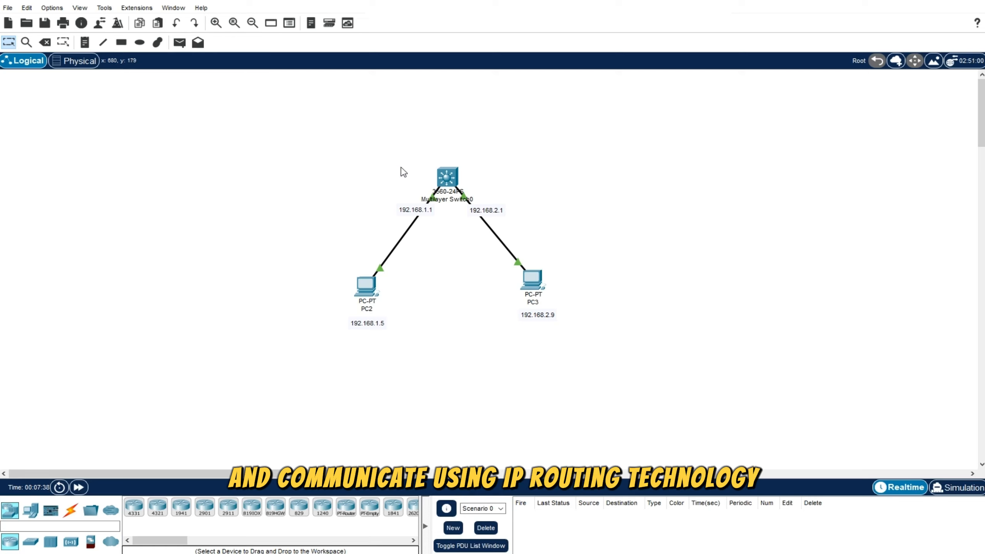
pyautogui.moveTo(404, 150); pyautogui.dragTo(521, 212)
pyautogui.click(530, 211)
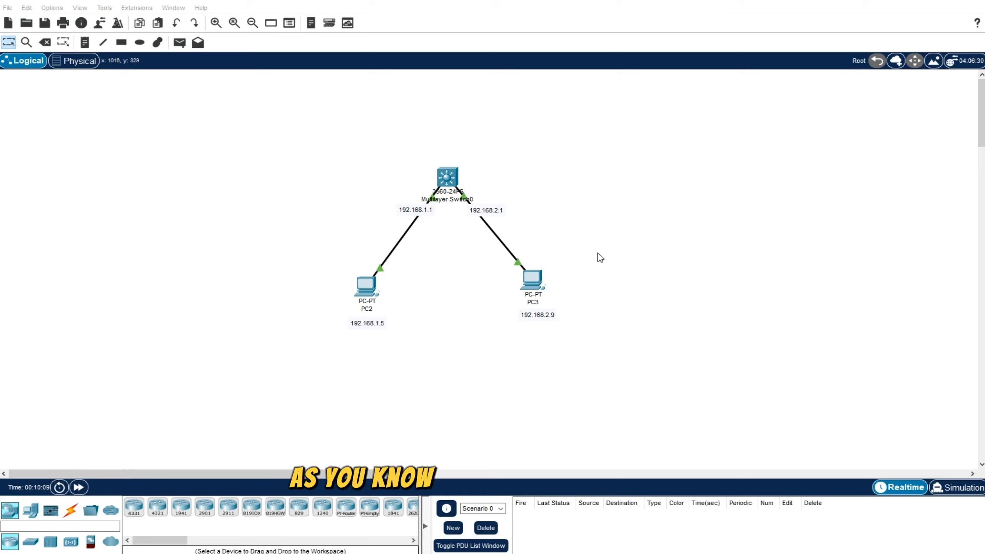
pyautogui.moveTo(384, 199); pyautogui.dragTo(531, 230)
pyautogui.click(565, 195)
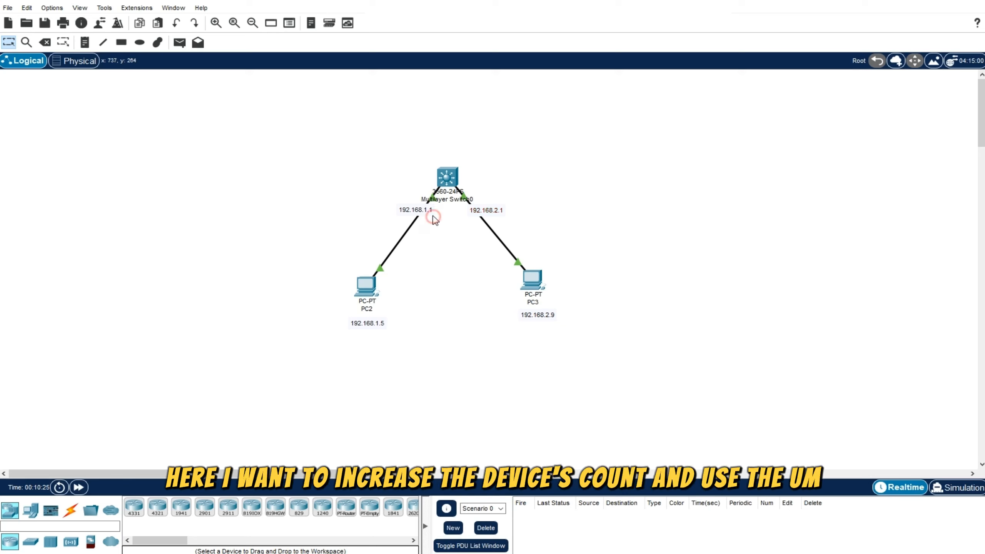
pyautogui.moveTo(387, 199); pyautogui.dragTo(439, 227)
pyautogui.click(455, 227)
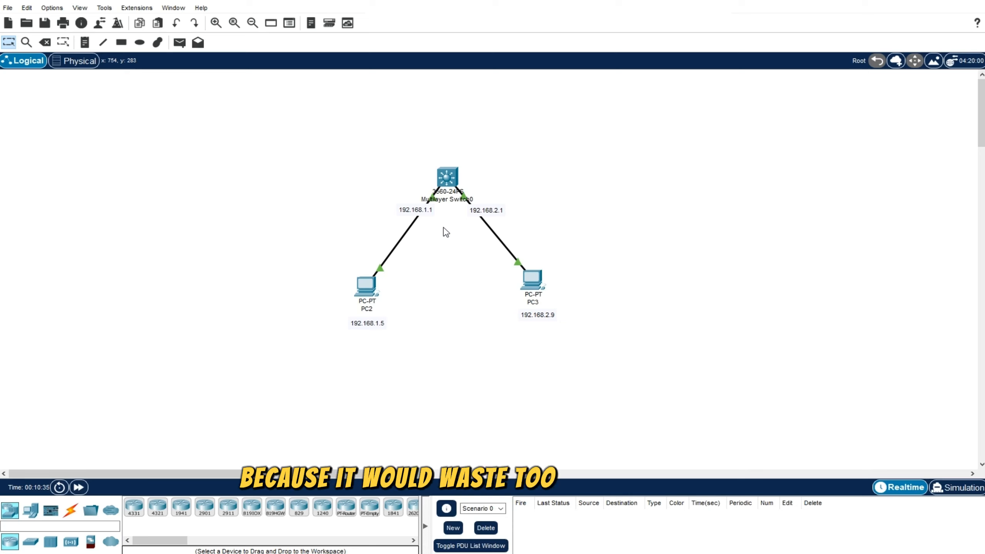
pyautogui.click(444, 228)
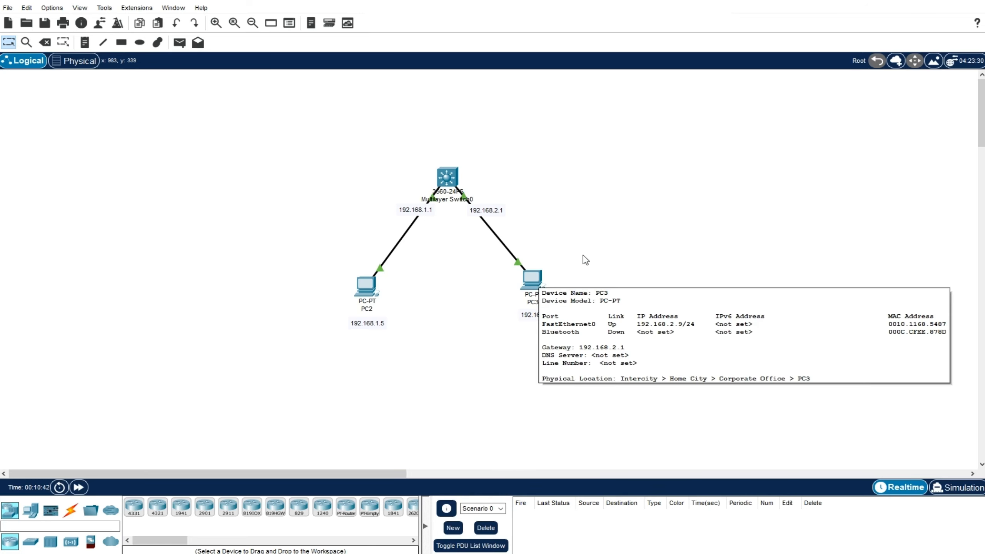
pyautogui.click(609, 244)
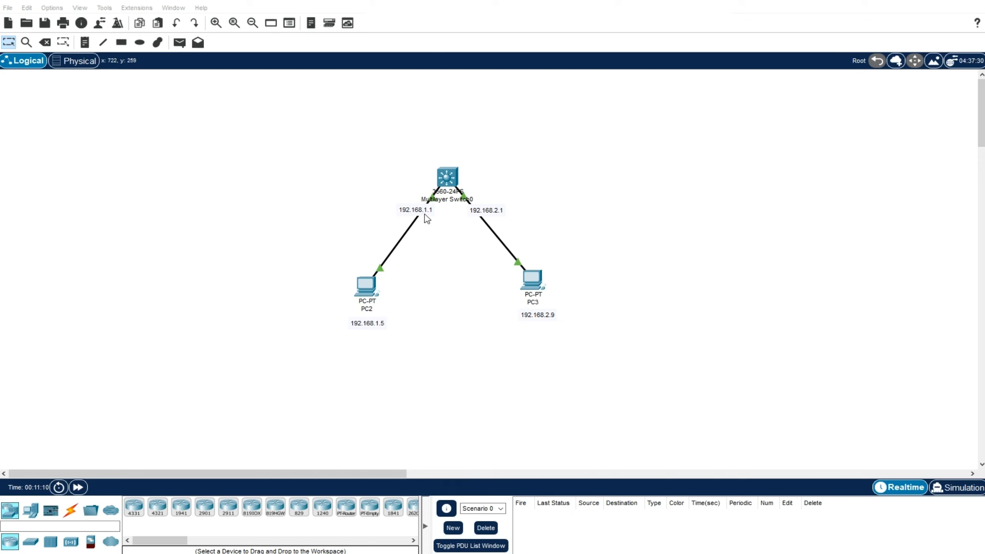
pyautogui.moveTo(304, 266); pyautogui.dragTo(408, 346)
pyautogui.click(431, 340)
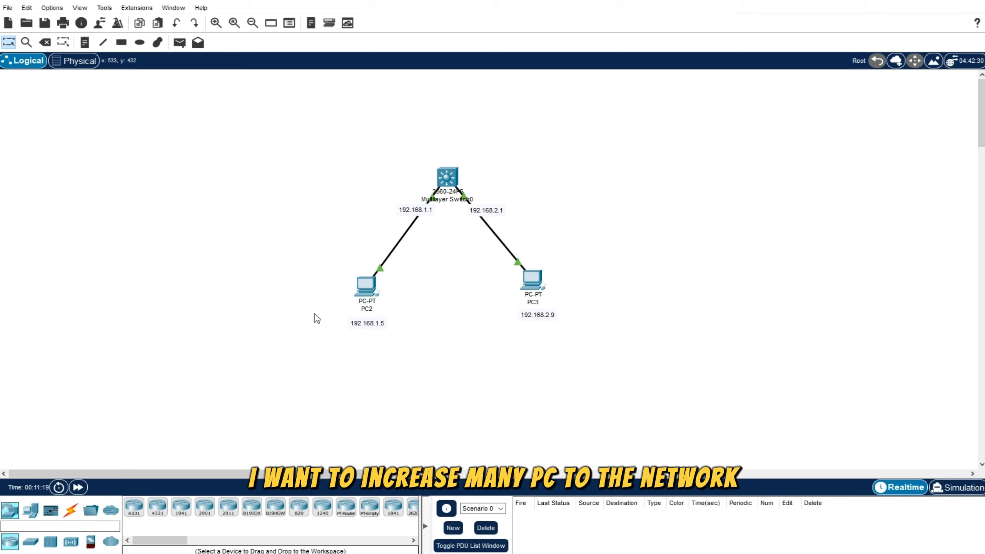
# - Add a 2960 switch above PC2 and move PC2's end of the multilayer switch link to the new switch's GigabitEthernet0/1 port
pyautogui.click(31, 542)
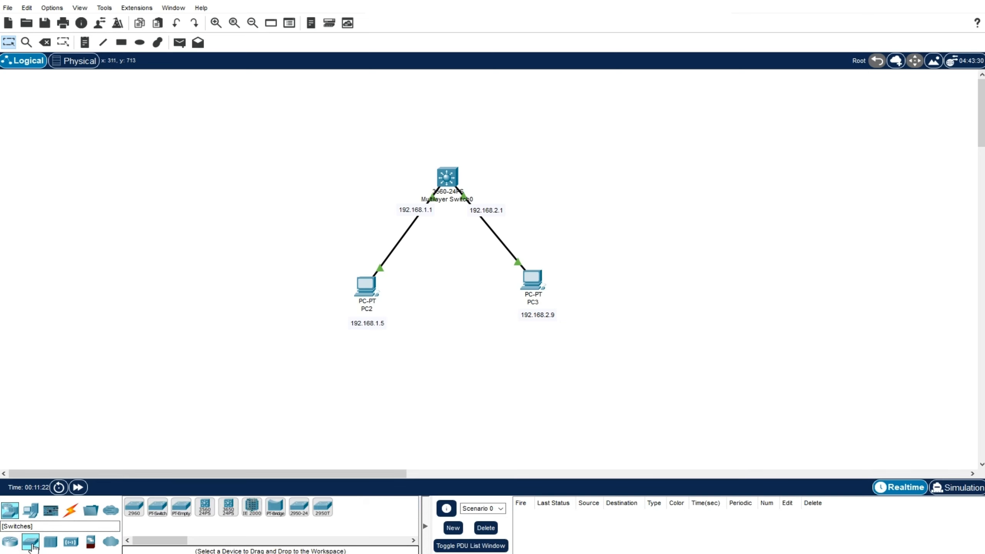
pyautogui.click(133, 511)
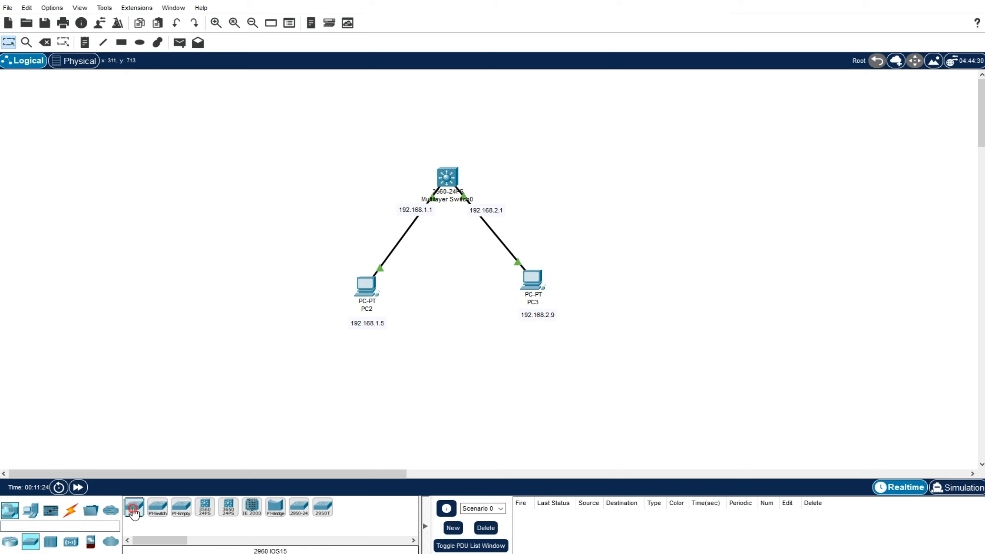
pyautogui.click(440, 283)
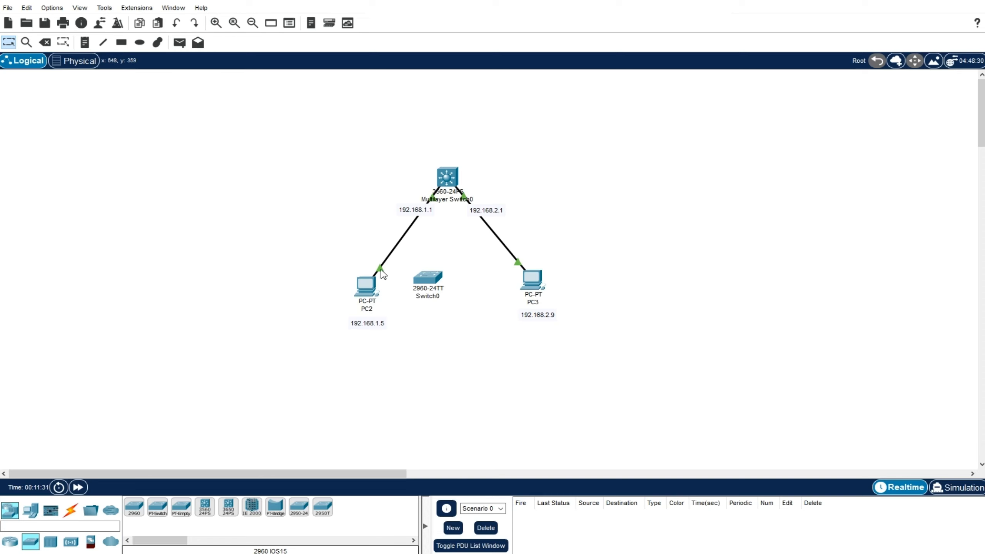
pyautogui.moveTo(383, 274); pyautogui.dragTo(431, 276)
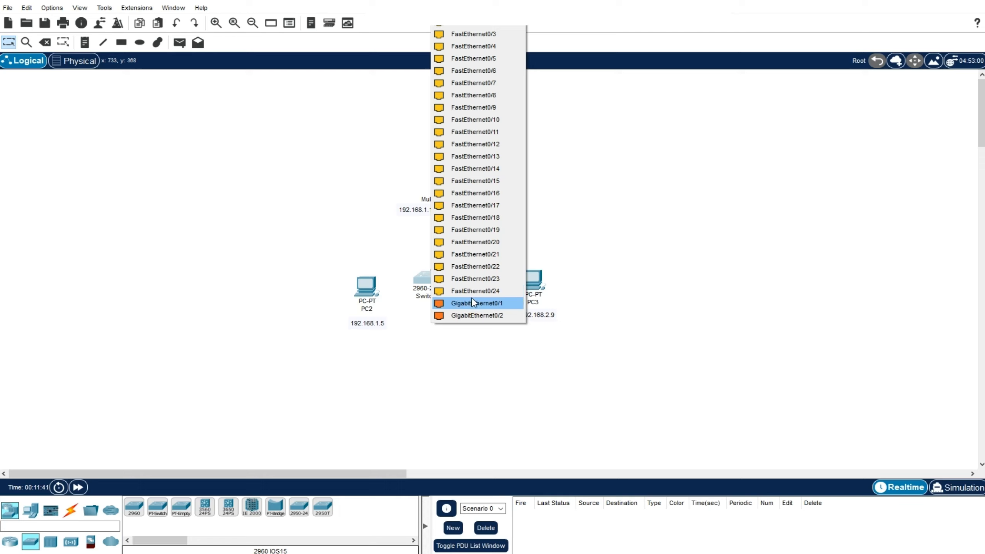
pyautogui.click(464, 305)
pyautogui.moveTo(431, 278); pyautogui.dragTo(354, 248)
# - Connect PC2 to Switch0 with a copper straight-through cable
pyautogui.click(70, 510)
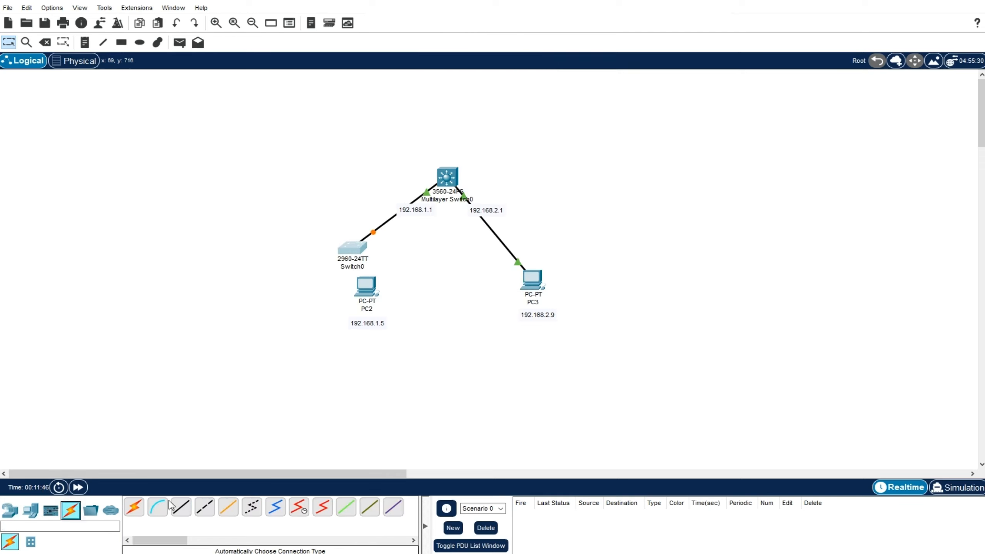
pyautogui.click(180, 508)
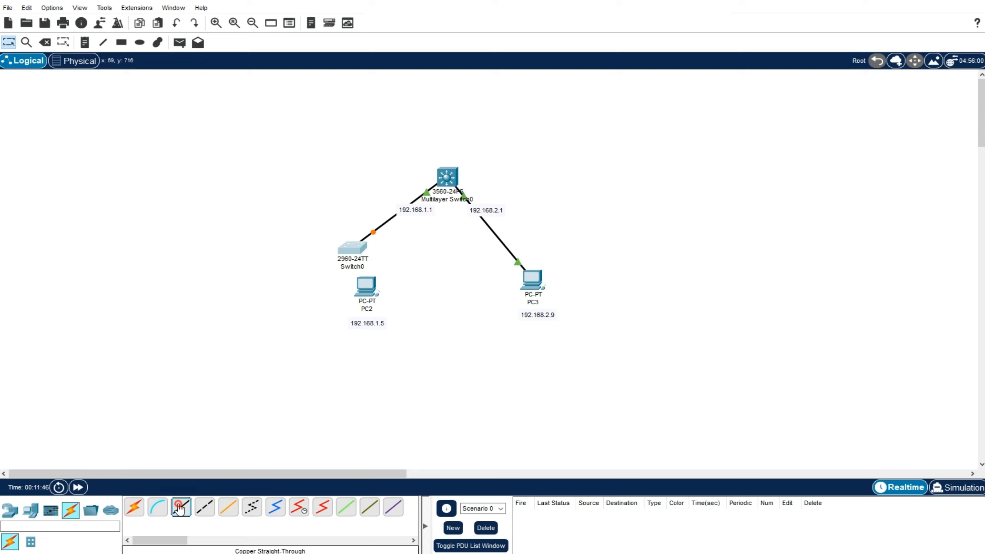
pyautogui.click(372, 287)
pyautogui.click(402, 330)
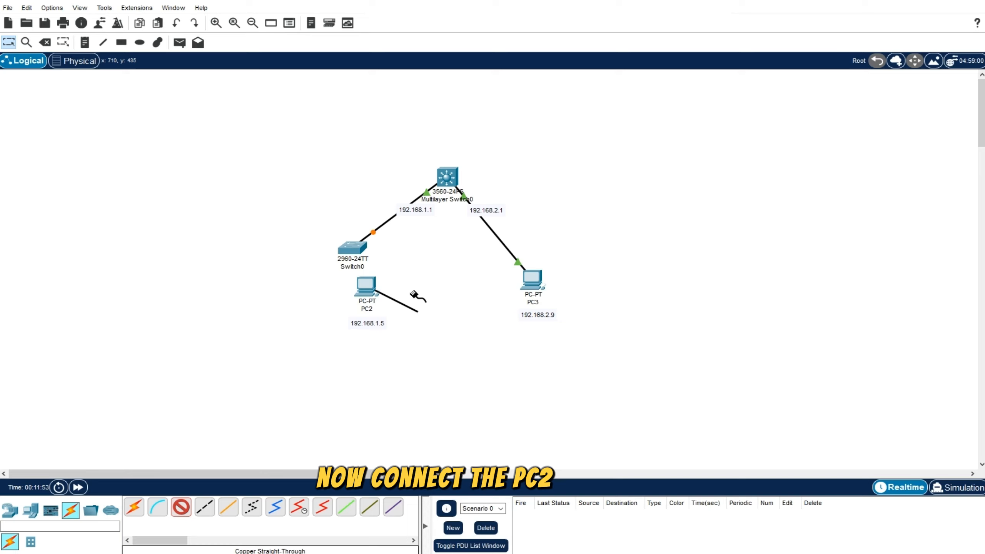
pyautogui.click(353, 247)
pyautogui.click(383, 266)
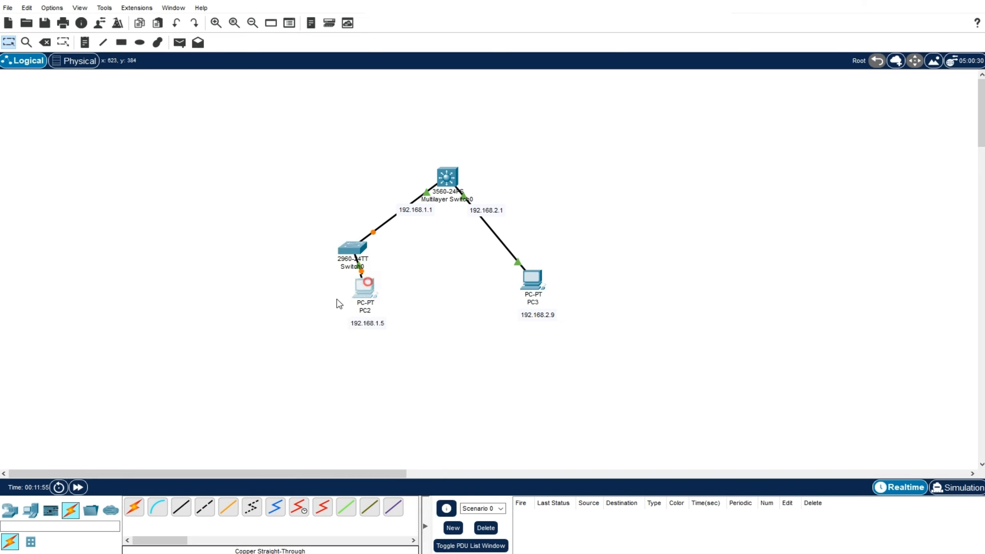
# - Spread out PC2 with its address label and Switch0 below the multilayer switch, and fast-forward the simulation time
pyautogui.moveTo(364, 287); pyautogui.dragTo(316, 351)
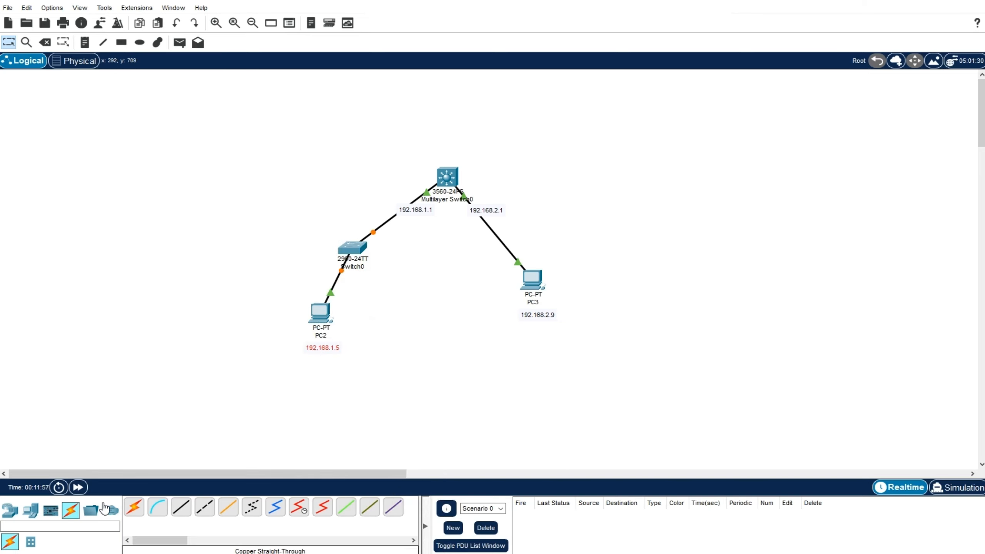
pyautogui.click(78, 487)
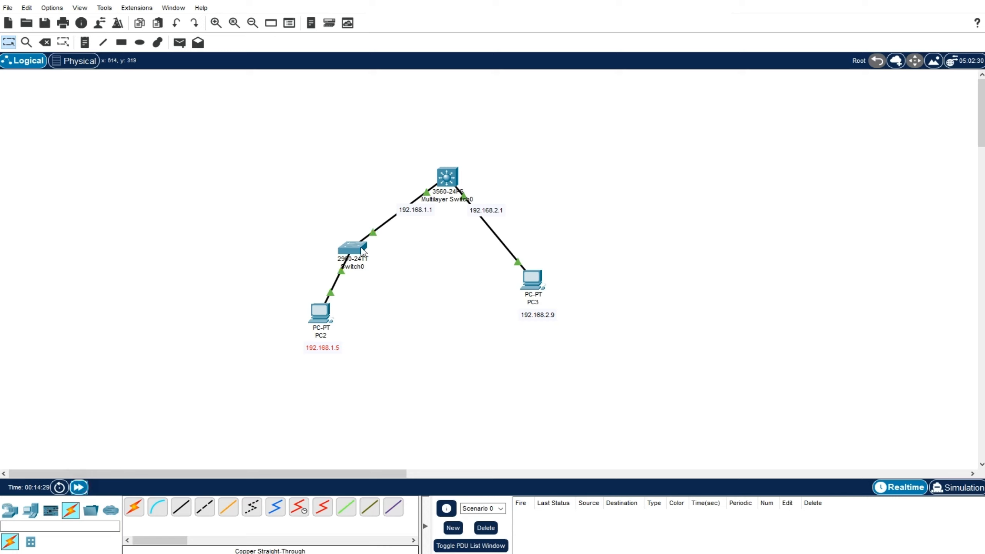
pyautogui.moveTo(362, 251); pyautogui.dragTo(398, 267)
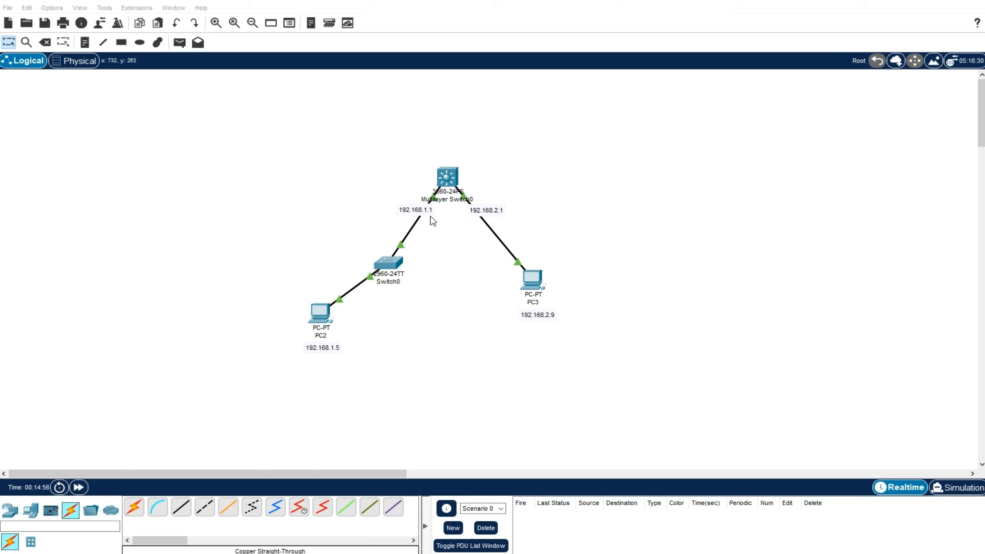
# - Add two more PCs beside PC2 below Switch0
pyautogui.click(31, 510)
pyautogui.click(134, 515)
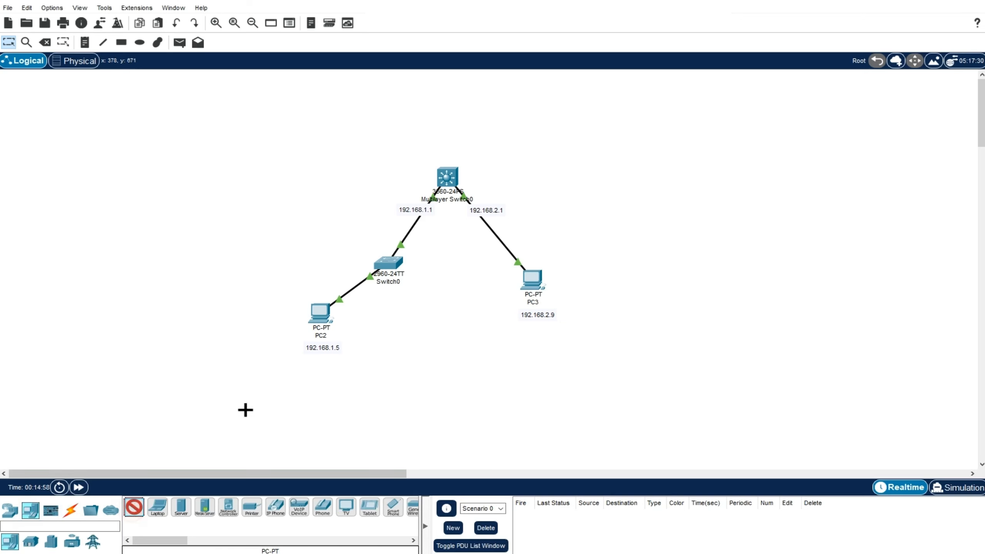
pyautogui.click(372, 311)
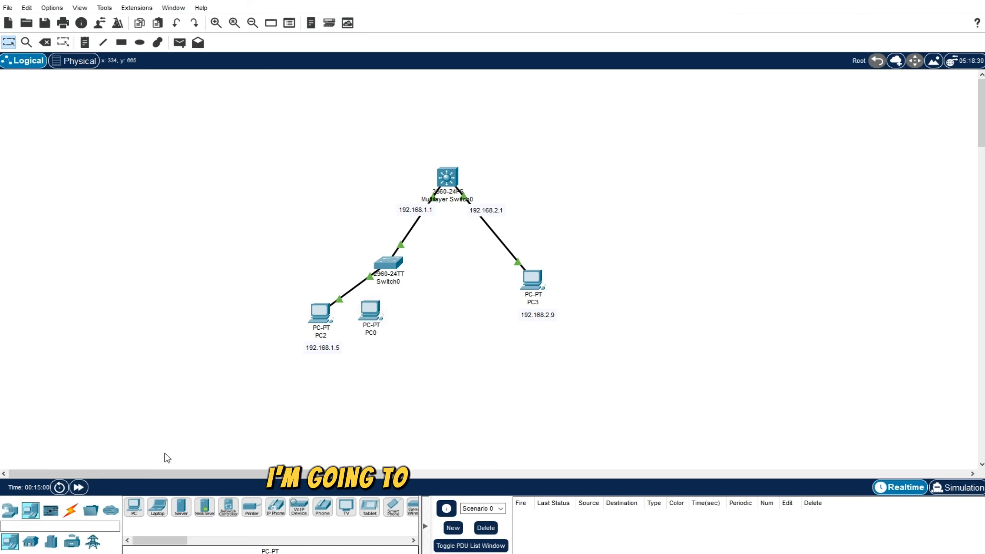
pyautogui.click(134, 506)
pyautogui.click(405, 318)
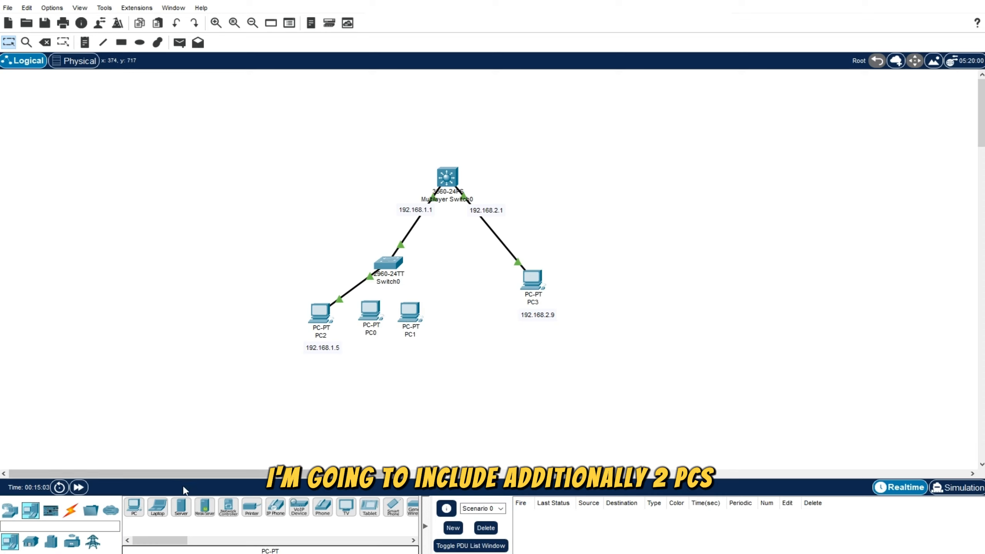
# - Rearrange the PCs into a row ordered PC0, PC1, PC2, keeping the 192.168.1.5 label under PC2
pyautogui.moveTo(371, 312)
pyautogui.mouseDown()
pyautogui.moveTo(283, 325)
pyautogui.moveTo(374, 321)
pyautogui.mouseUp()
pyautogui.moveTo(334, 351); pyautogui.dragTo(382, 352)
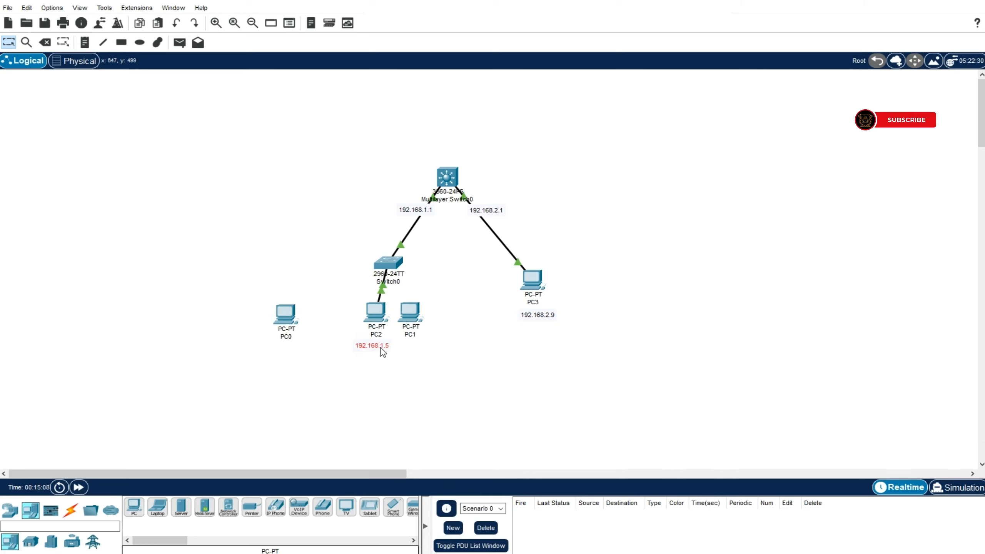
pyautogui.moveTo(410, 319); pyautogui.dragTo(324, 319)
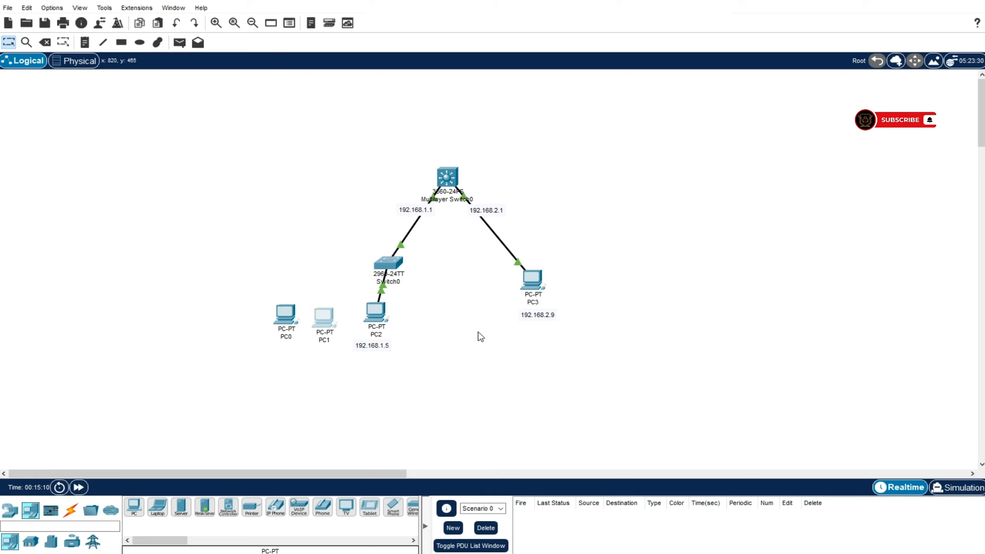
# - Connect PC1 to Switch0 with a copper straight-through cable
pyautogui.click(70, 510)
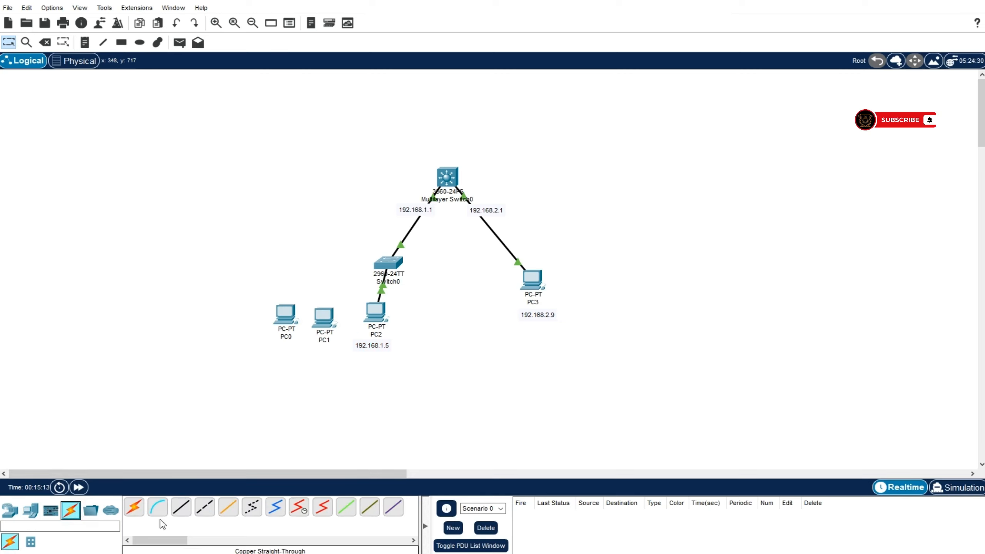
pyautogui.click(182, 514)
pyautogui.click(325, 334)
pyautogui.click(336, 362)
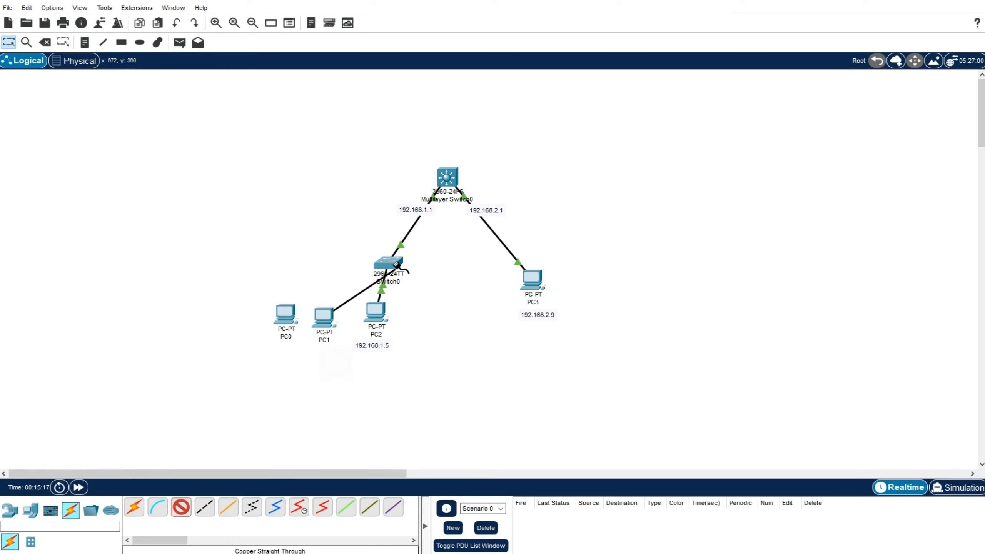
pyautogui.click(397, 265)
pyautogui.click(421, 283)
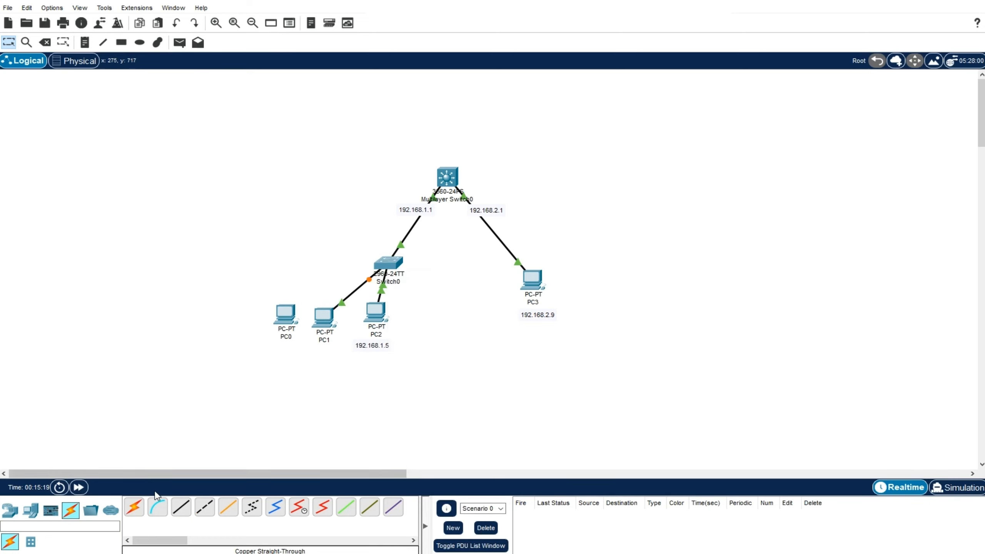
# - Connect PC0 to Switch0 with a copper straight-through cable and fast-forward the simulation time
pyautogui.click(181, 504)
pyautogui.click(278, 308)
pyautogui.click(326, 359)
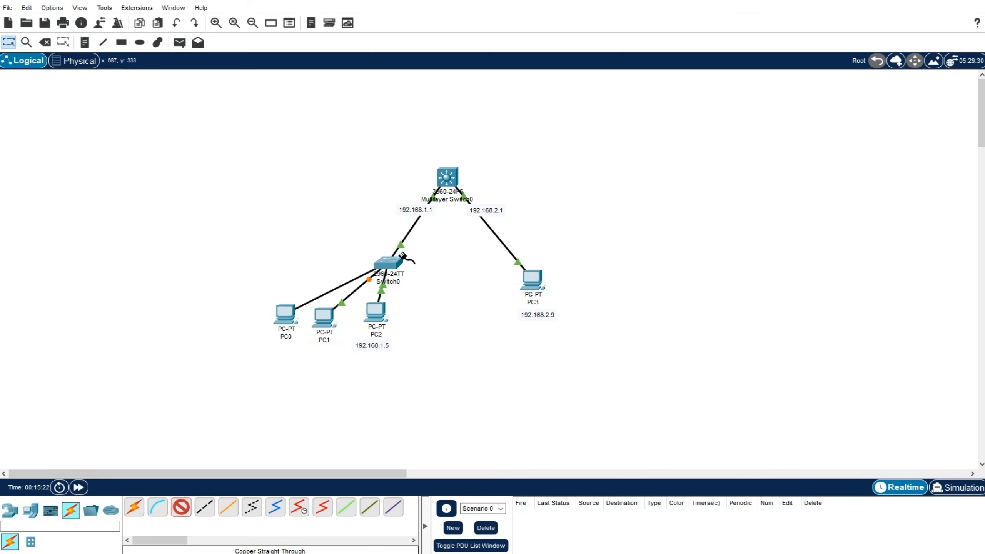
pyautogui.click(403, 256)
pyautogui.click(425, 283)
pyautogui.click(77, 486)
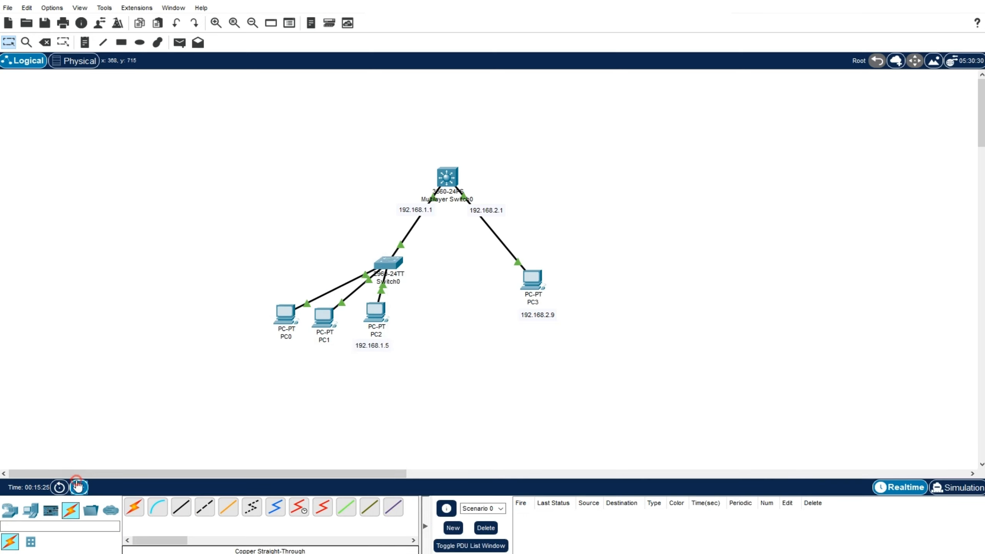
# - Tidy the layout by spacing PC0 and PC1 evenly, centring Switch0 above the three PCs and aligning PC2's address label
pyautogui.moveTo(324, 324); pyautogui.dragTo(333, 321)
pyautogui.click(296, 323)
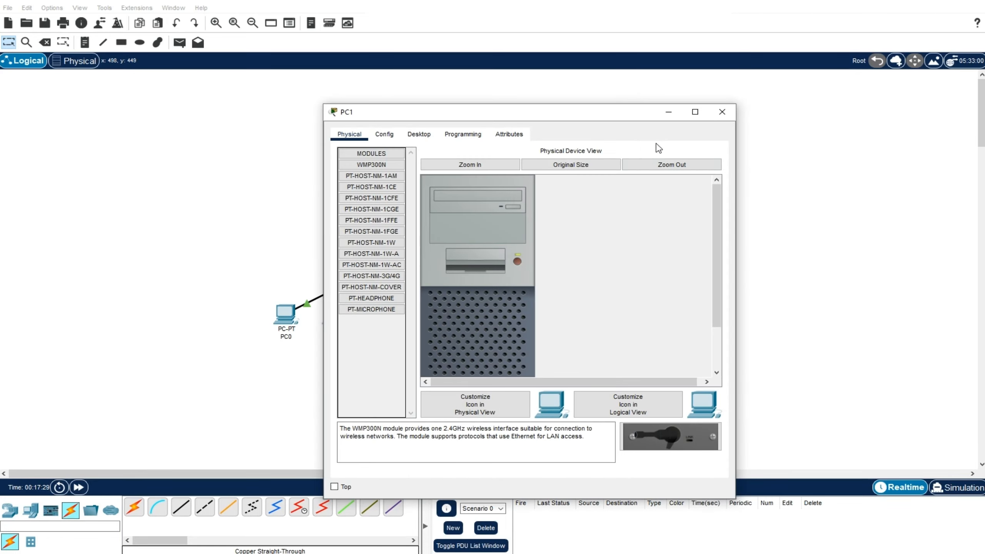
pyautogui.click(722, 110)
pyautogui.moveTo(292, 319); pyautogui.dragTo(305, 320)
pyautogui.moveTo(382, 256); pyautogui.dragTo(345, 252)
pyautogui.click(427, 282)
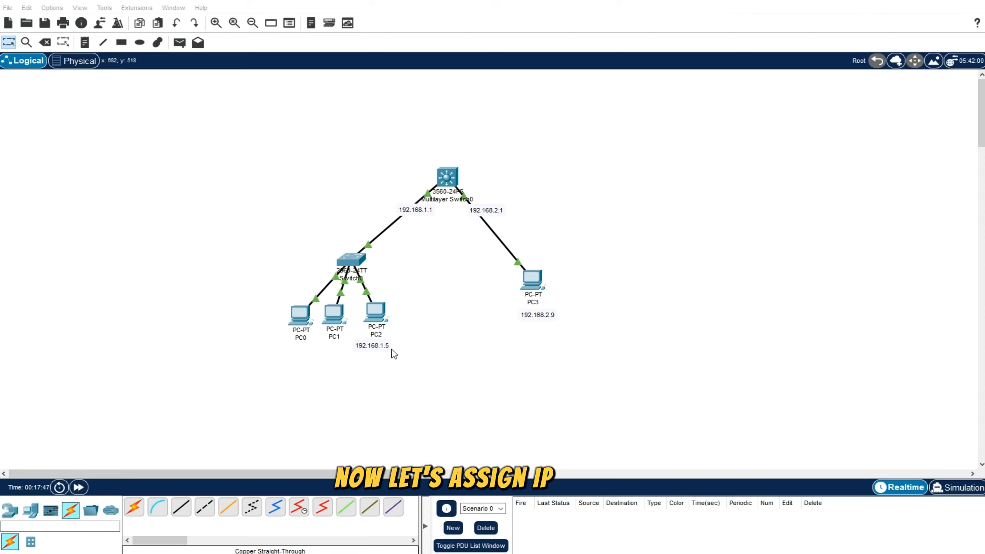
pyautogui.moveTo(380, 345); pyautogui.dragTo(385, 348)
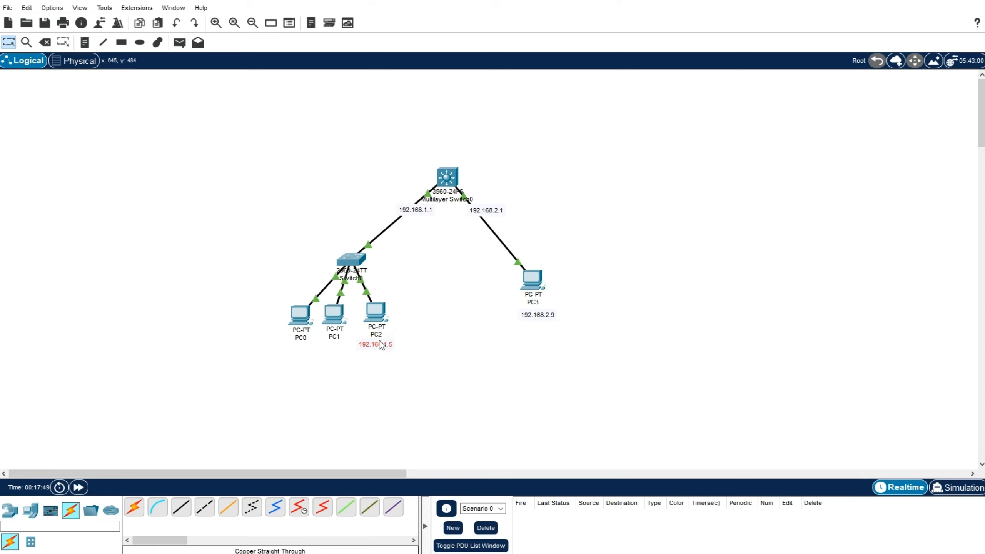
pyautogui.click(377, 357)
# - Assign PC1 the static IPv4 address 192.168.1.6 with subnet mask 255.255.255.0
pyautogui.click(334, 313)
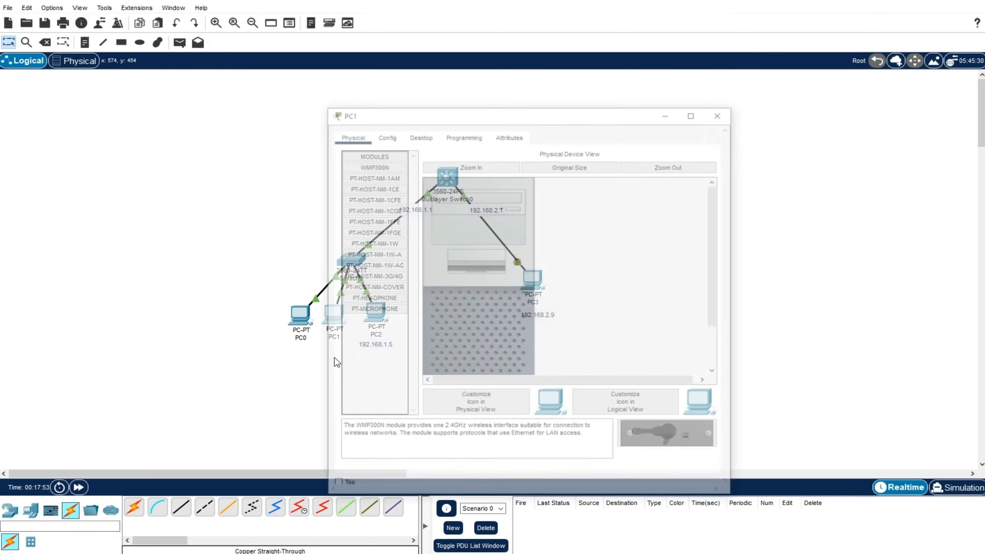
pyautogui.click(418, 134)
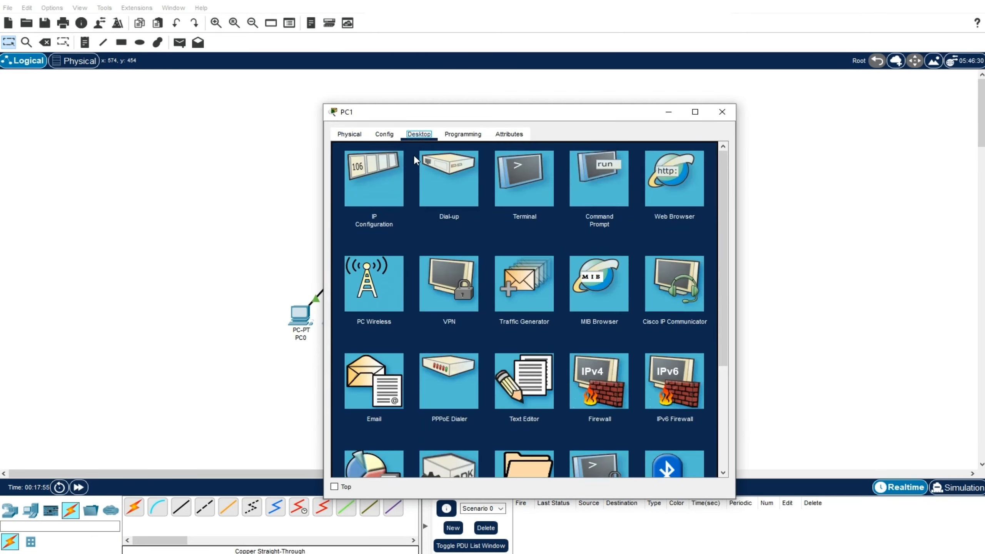
pyautogui.click(377, 172)
pyautogui.moveTo(478, 115); pyautogui.dragTo(698, 145)
pyautogui.click(740, 242)
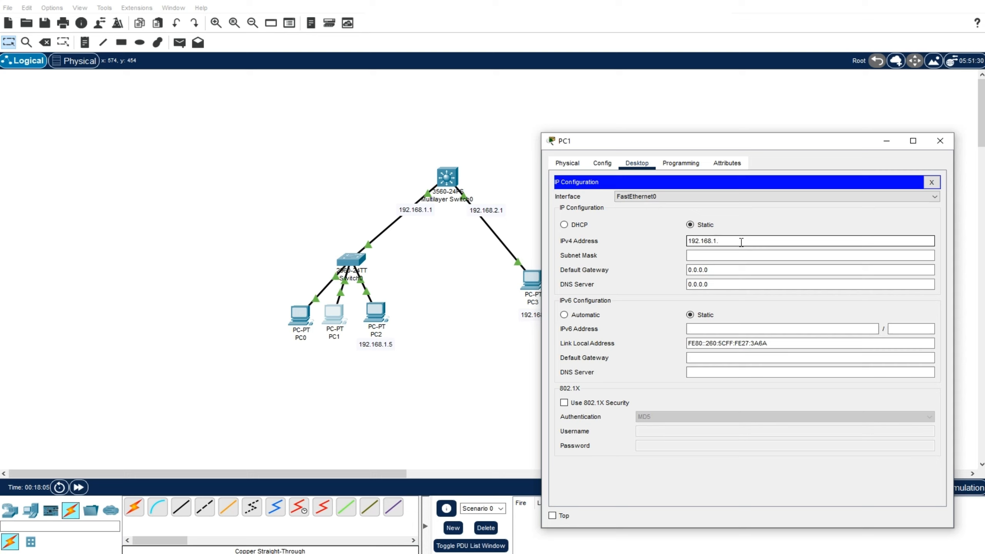
pyautogui.click(740, 255)
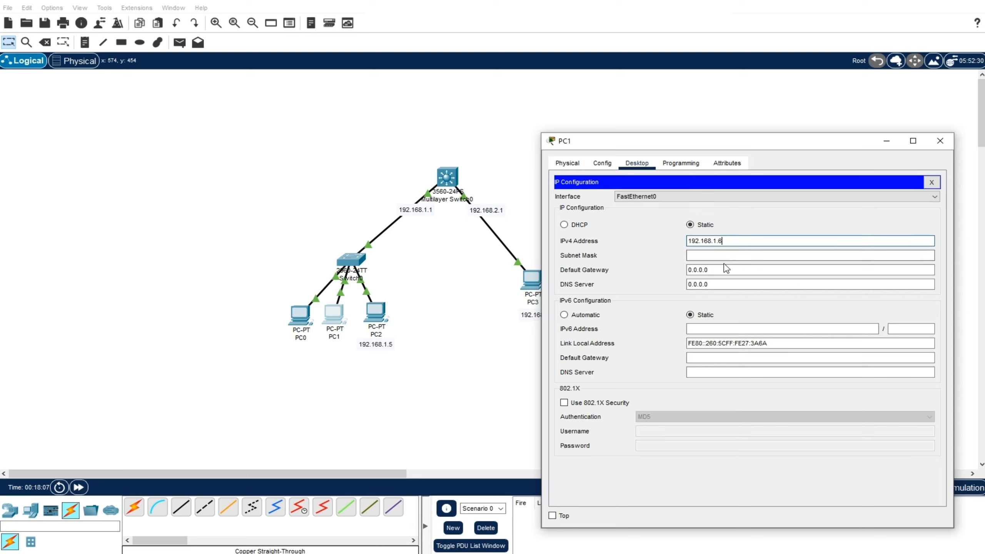
pyautogui.moveTo(738, 242); pyautogui.dragTo(682, 240)
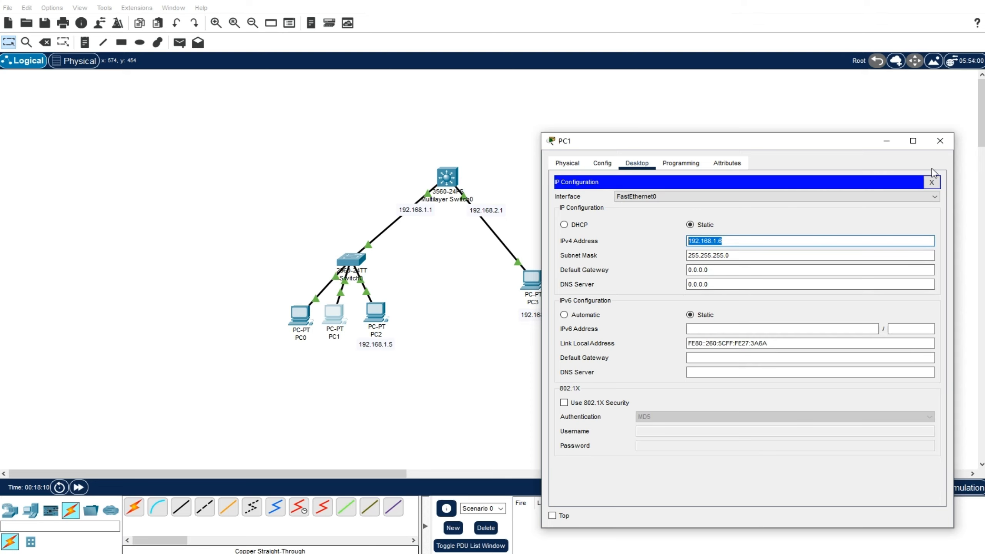
pyautogui.click(940, 140)
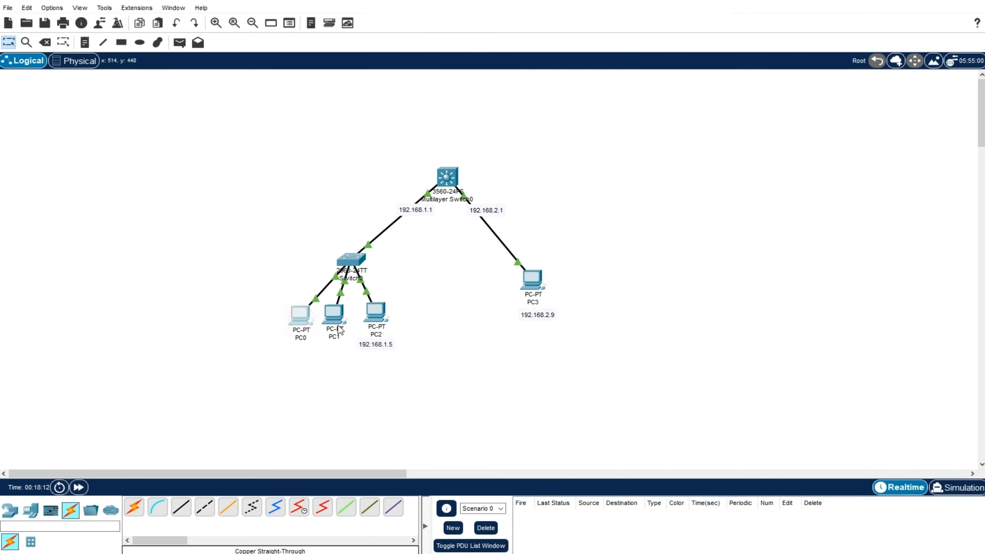
# - Assign PC0 the static IPv4 address 192.168.1.7 with subnet mask 255.255.255.0, and fast-forward the simulation time
pyautogui.click(302, 322)
pyautogui.click(419, 134)
pyautogui.click(386, 182)
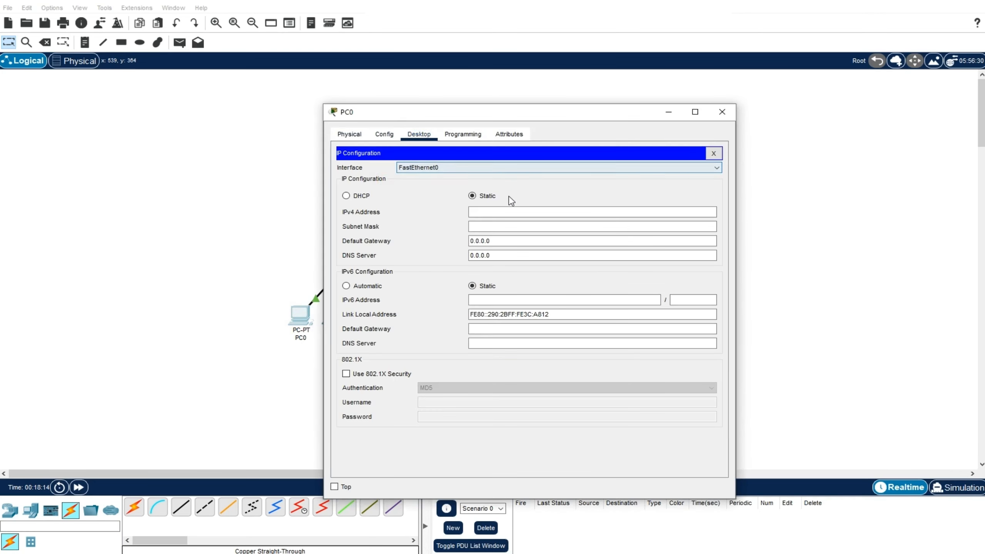
pyautogui.click(501, 211)
pyautogui.write('192.168.1.5')
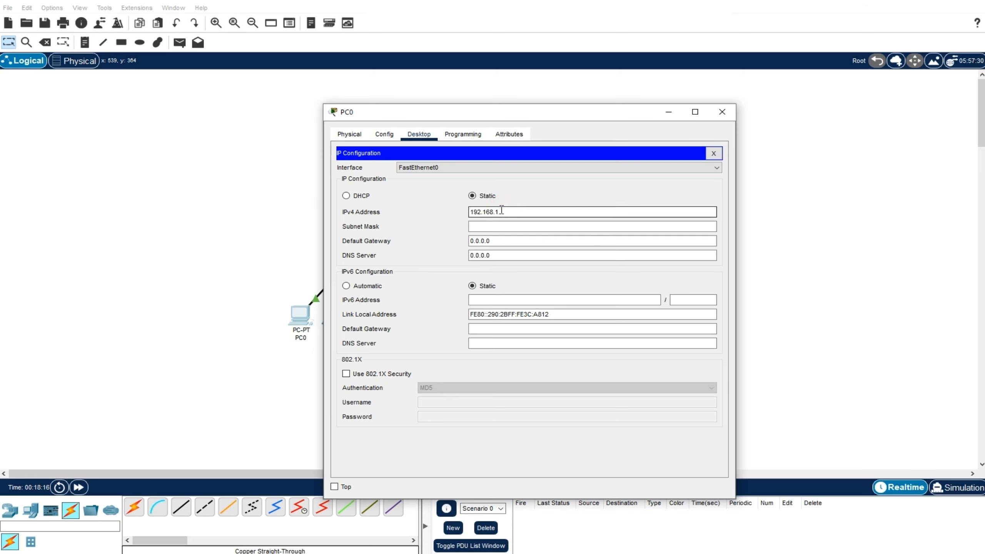
pyautogui.click(506, 225)
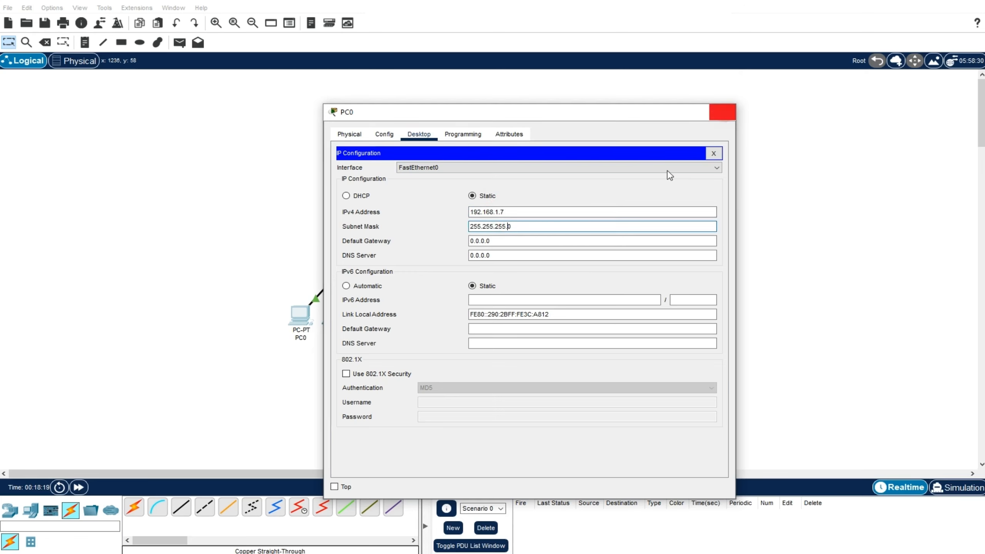
pyautogui.click(722, 111)
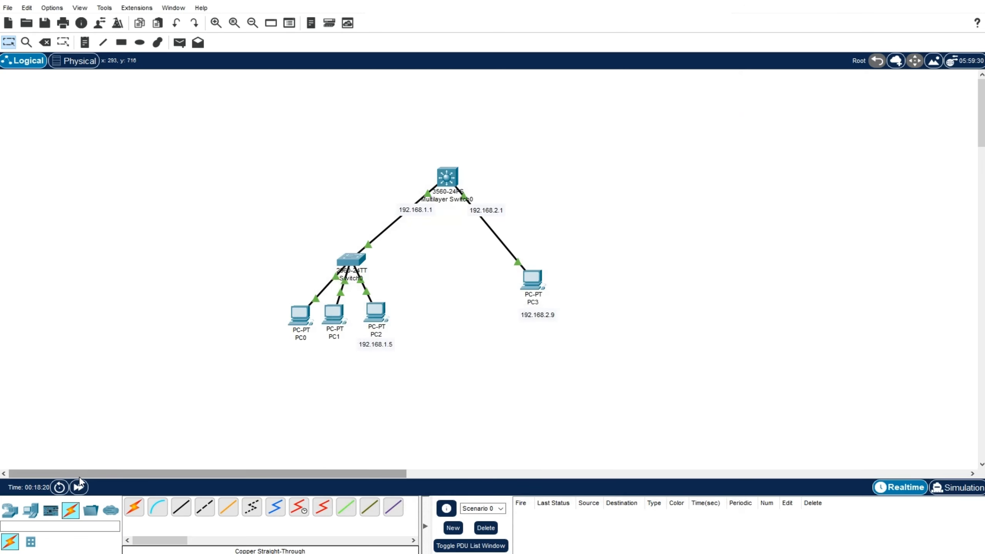
pyautogui.click(79, 488)
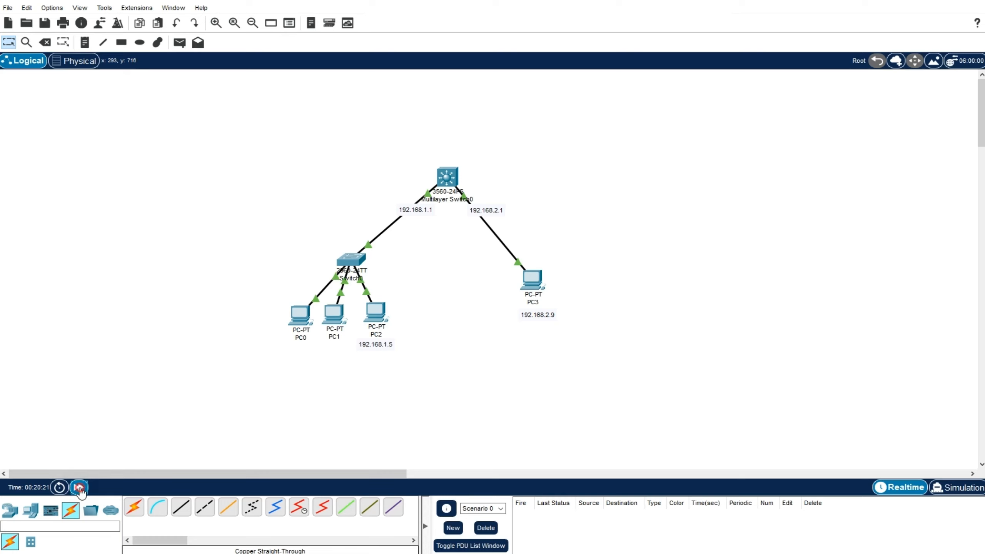
pyautogui.click(79, 489)
pyautogui.moveTo(378, 339)
pyautogui.moveTo(343, 341)
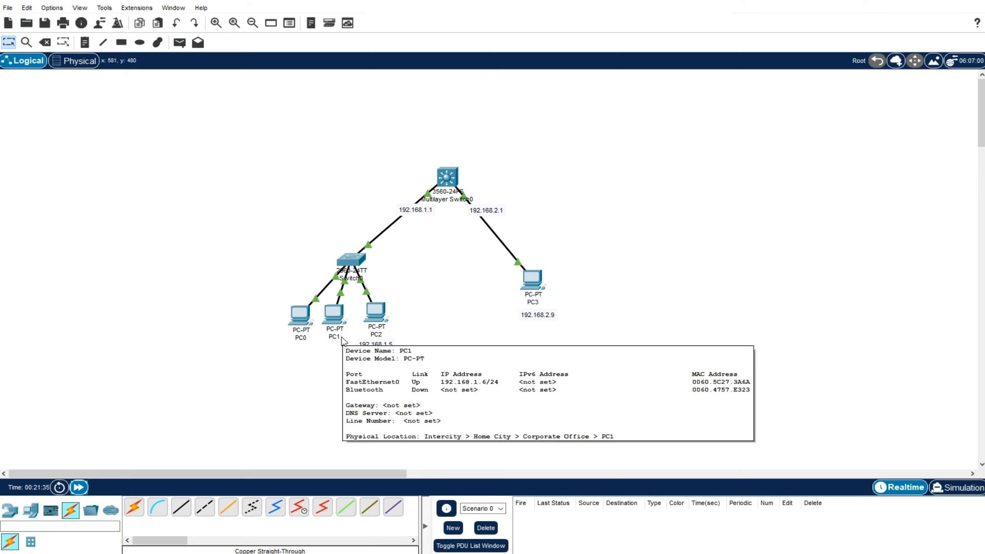
pyautogui.moveTo(321, 246); pyautogui.dragTo(394, 287)
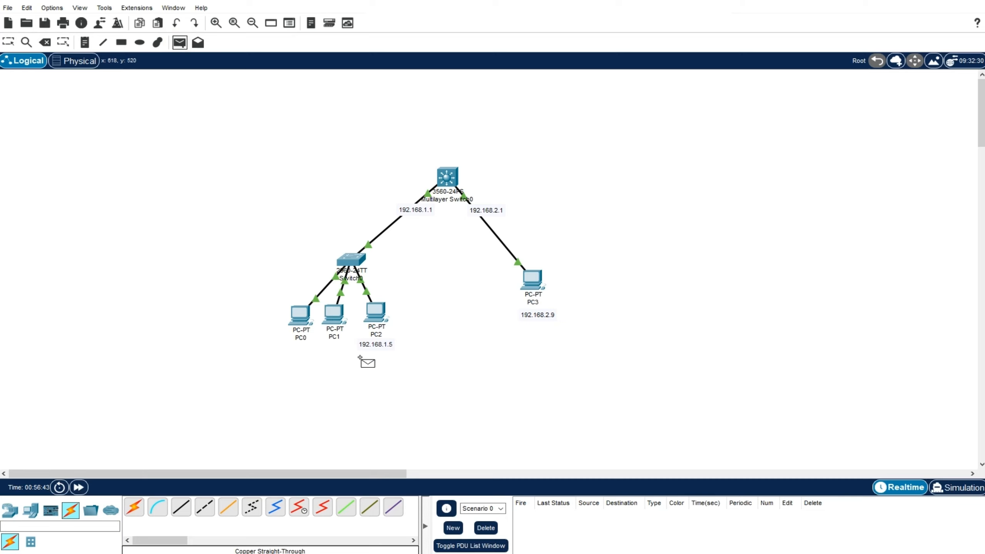
# - Send a simple PDU from PC2 to PC3 and check its delivery status
pyautogui.click(372, 314)
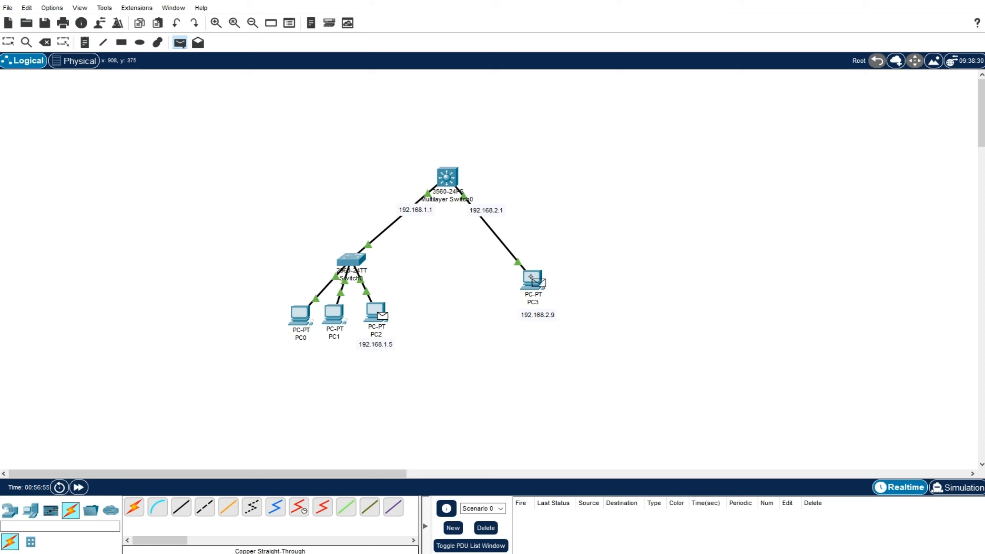
pyautogui.click(533, 278)
pyautogui.click(564, 513)
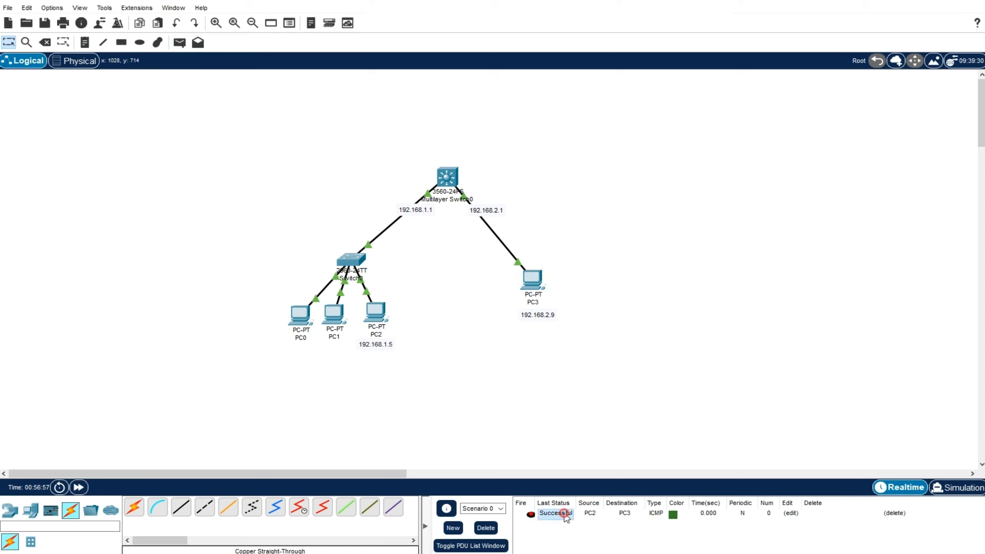
# - Send a simple PDU from PC1 to PC3 and check its delivery status
pyautogui.click(179, 42)
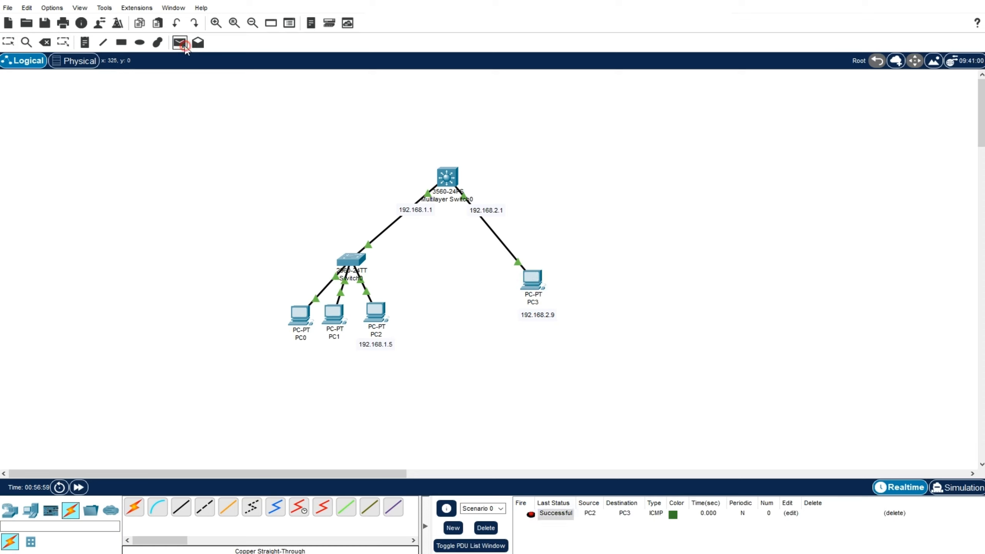
pyautogui.click(328, 313)
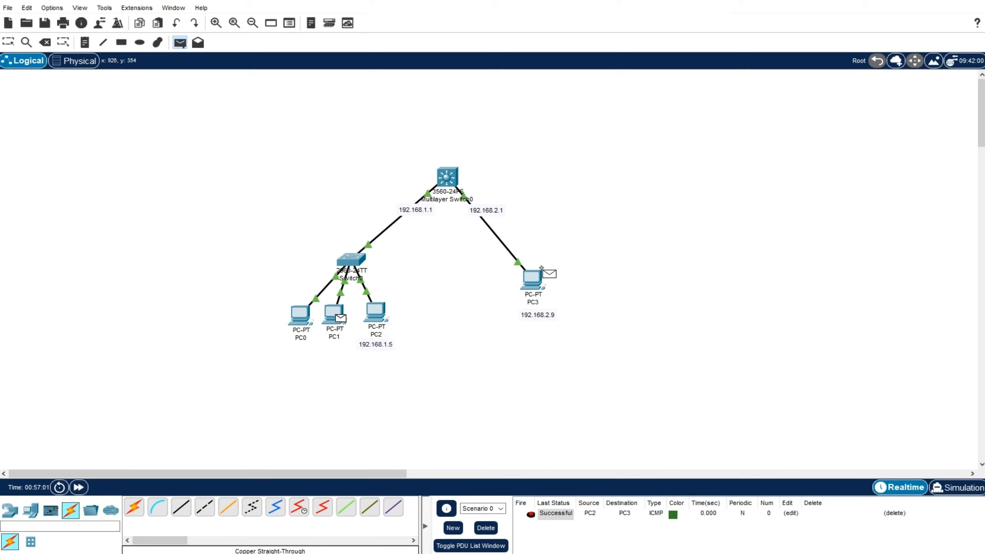
pyautogui.click(533, 282)
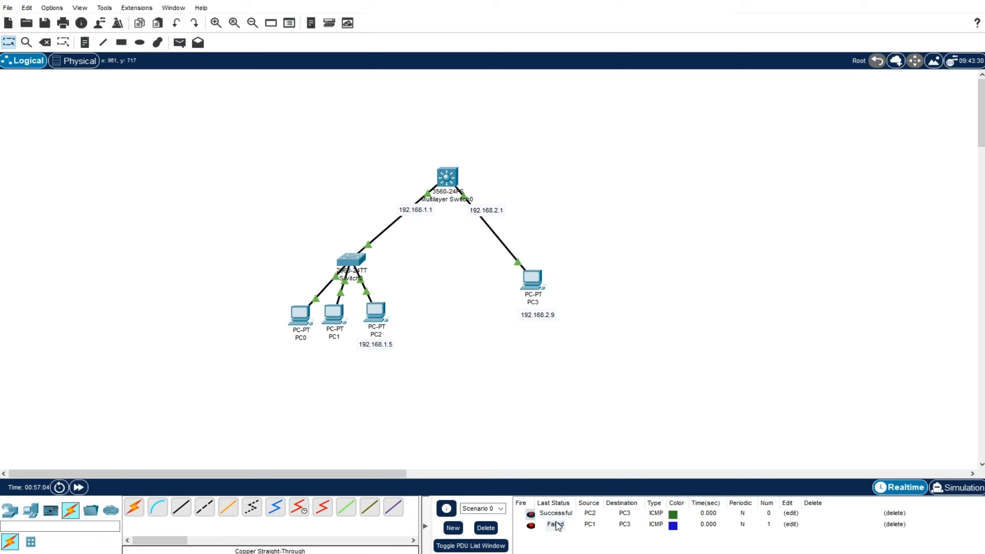
pyautogui.click(551, 524)
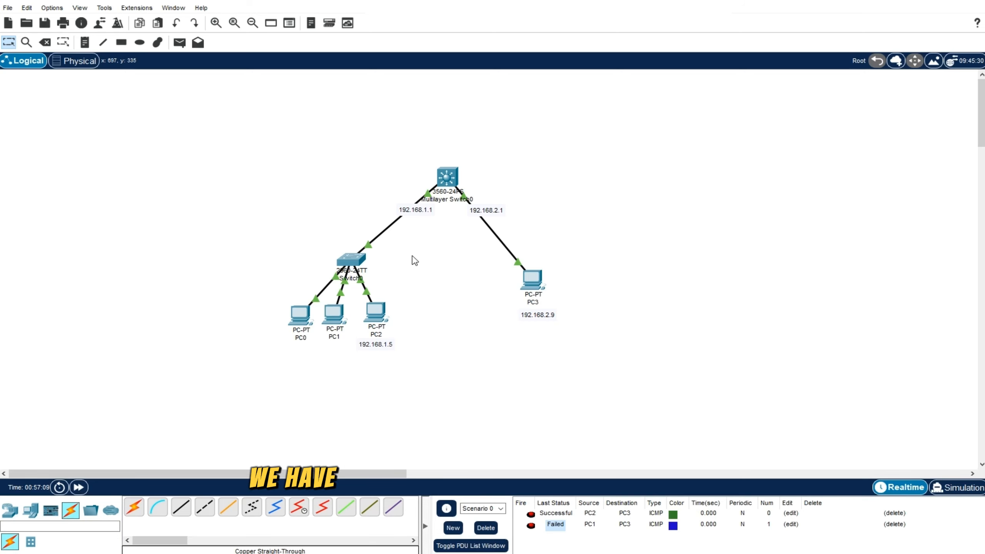
pyautogui.moveTo(458, 195)
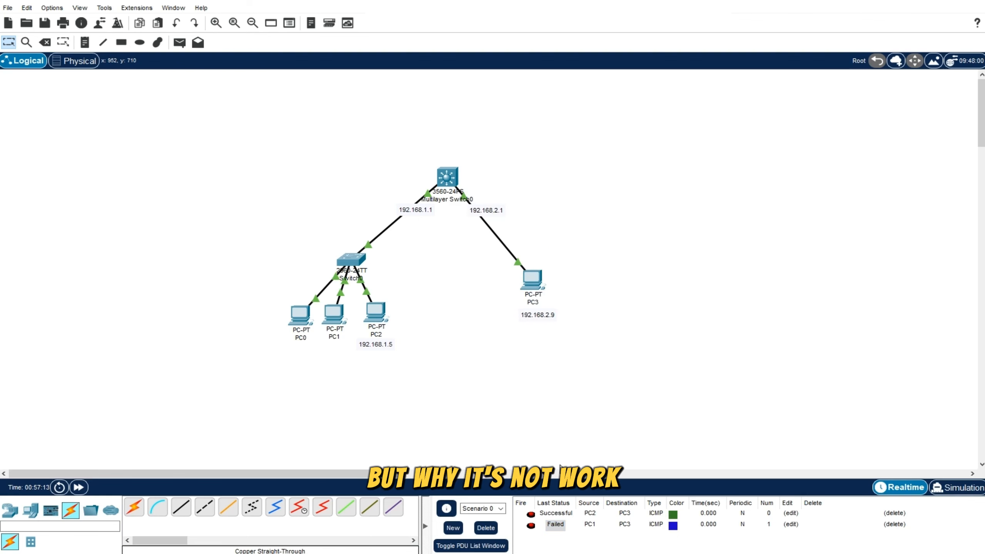
# - Set PC1's IPv4 default gateway to 192.168.1.1 and copy the gateway address
pyautogui.click(334, 314)
pyautogui.click(377, 178)
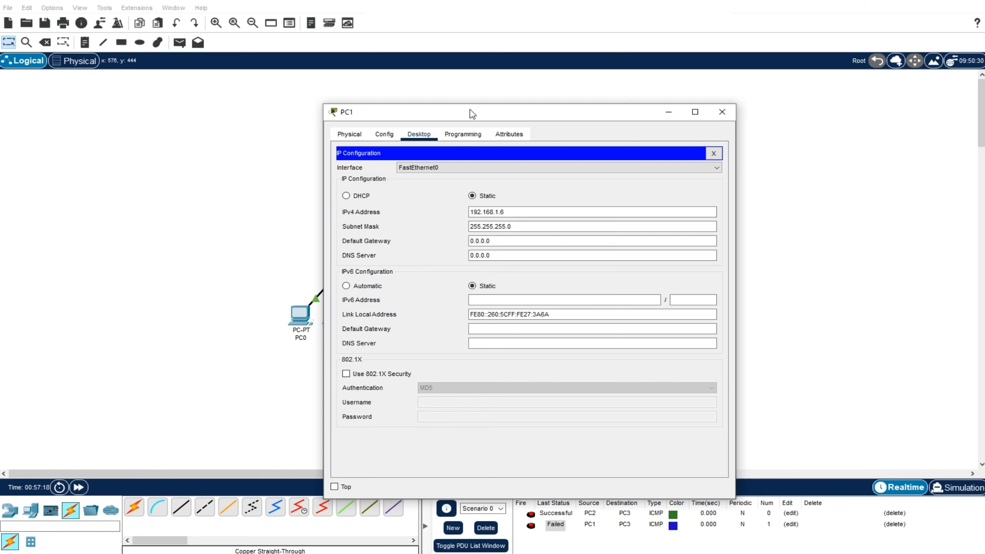
pyautogui.moveTo(469, 113); pyautogui.dragTo(506, 129)
pyautogui.moveTo(528, 254); pyautogui.dragTo(502, 254)
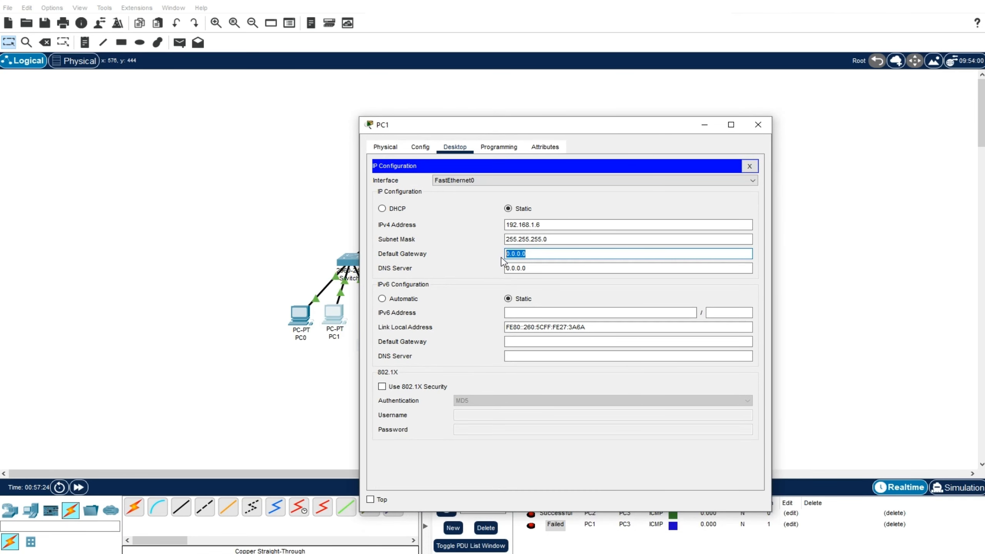
pyautogui.moveTo(546, 132); pyautogui.dragTo(716, 134)
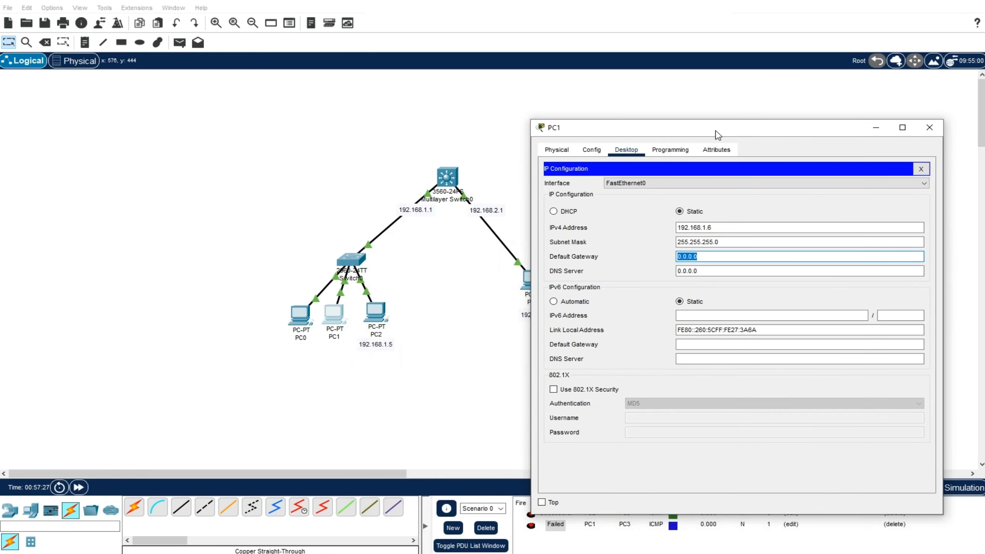
pyautogui.click(701, 257)
pyautogui.click(706, 257)
pyautogui.write('192.168.1.1')
pyautogui.click(718, 258)
pyautogui.doubleClick(699, 257)
pyautogui.hotkey('ctrl', 'c')
pyautogui.click(930, 128)
# - Paste 192.168.1.1 as PC0's IPv4 default gateway and fast-forward the simulation time
pyautogui.click(301, 314)
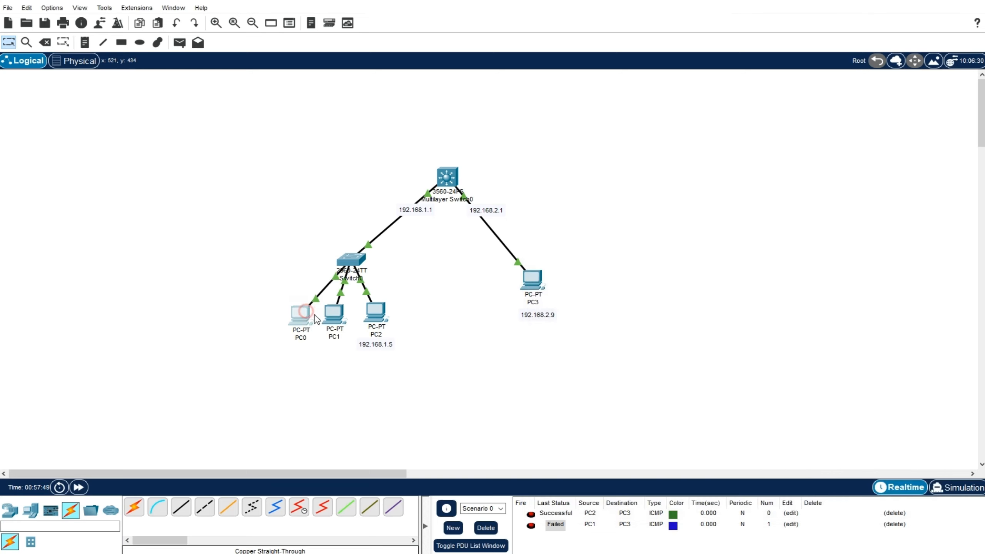
pyautogui.click(376, 184)
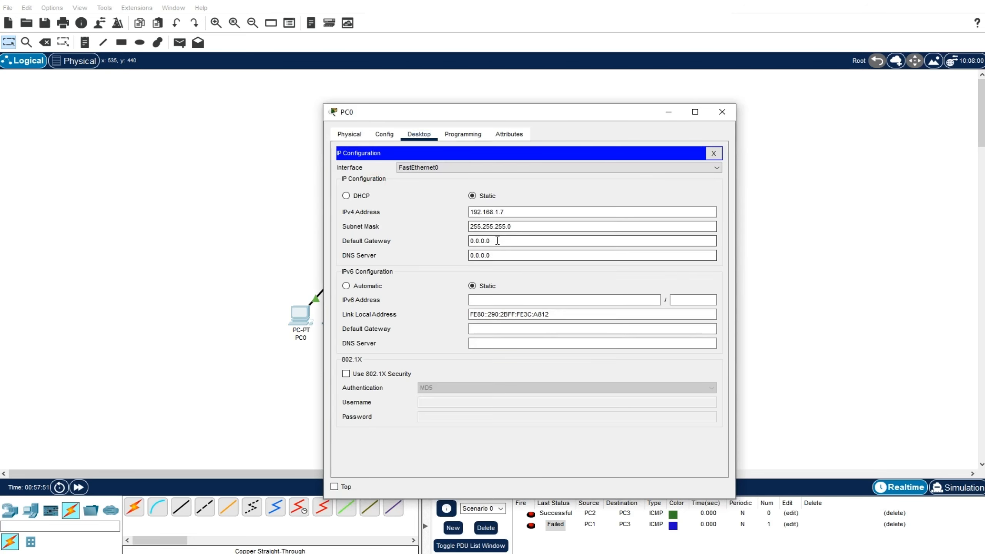
pyautogui.moveTo(498, 240); pyautogui.dragTo(449, 245)
pyautogui.hotkey('ctrl', 'v')
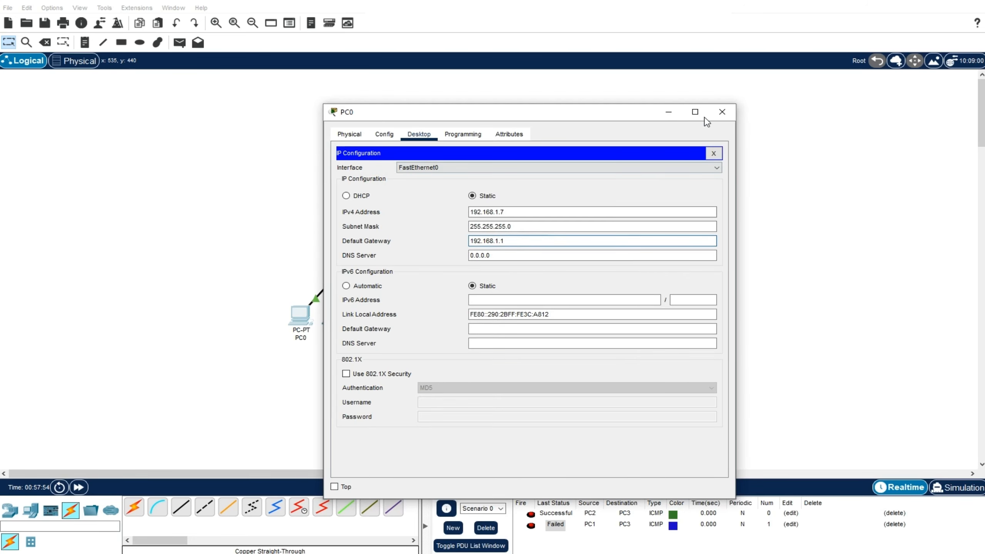
pyautogui.click(722, 112)
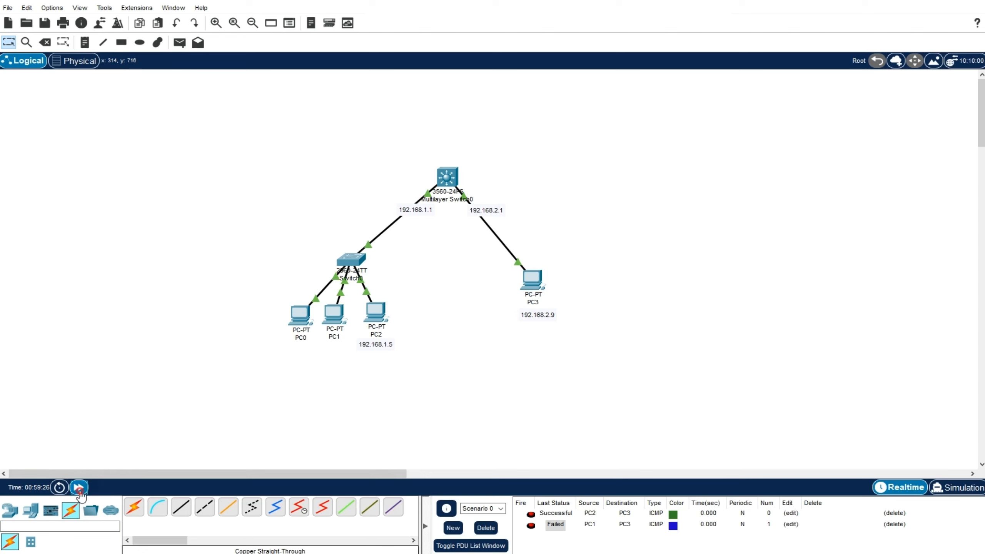
pyautogui.click(80, 490)
# - Test connectivity across the two networks by sending simple PDUs from PC1 to PC3 and from PC0 to PC3
pyautogui.click(180, 42)
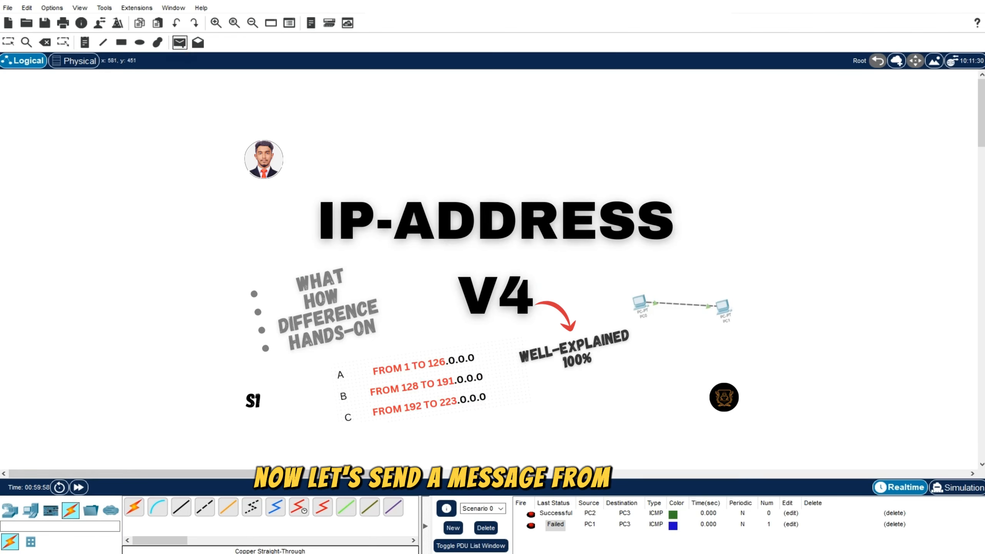
pyautogui.click(307, 306)
pyautogui.click(475, 271)
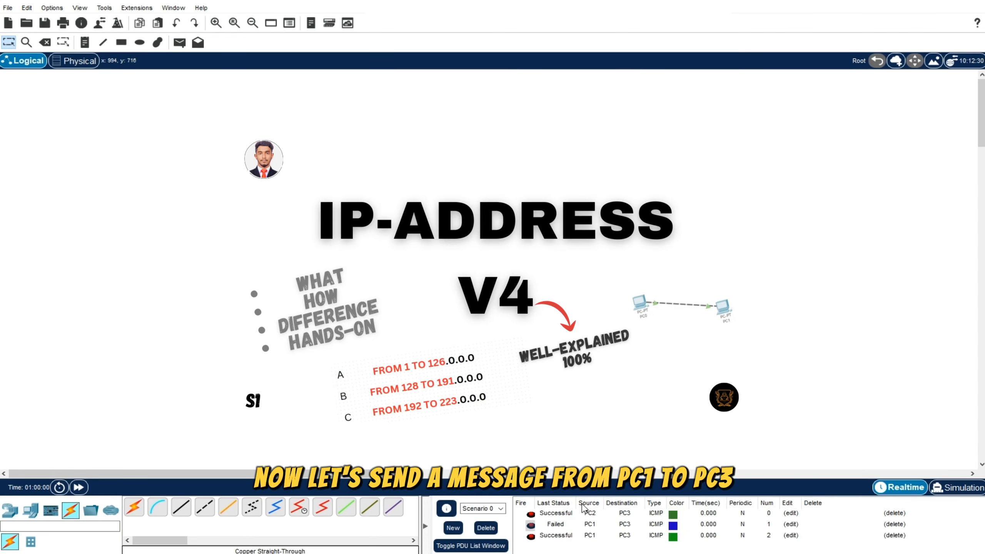
pyautogui.click(179, 42)
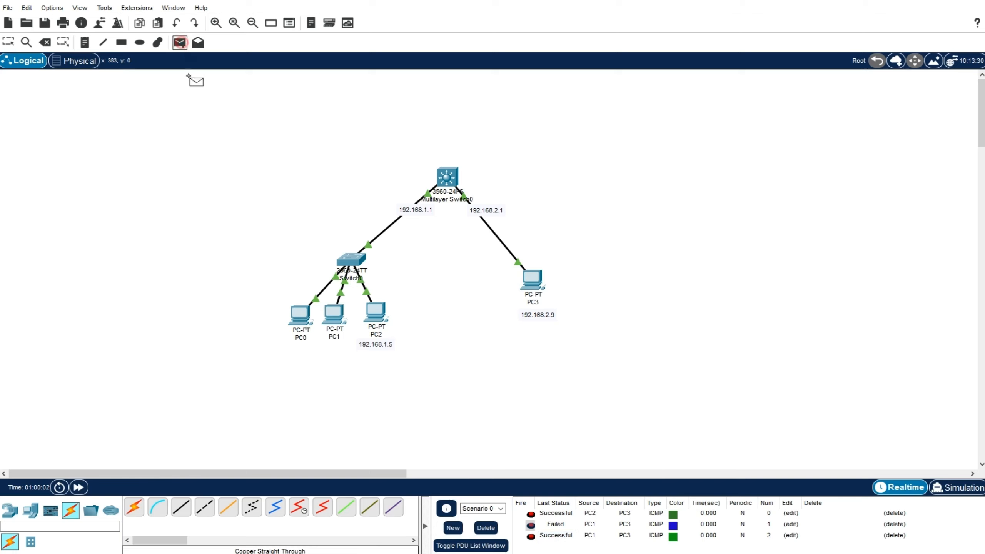
pyautogui.click(291, 318)
pyautogui.click(532, 279)
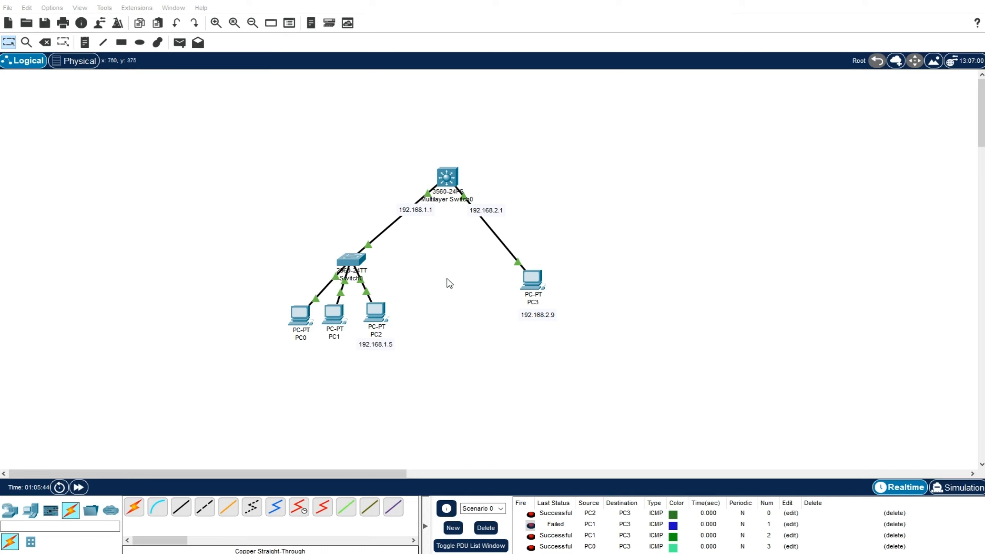
pyautogui.moveTo(386, 197); pyautogui.dragTo(439, 234)
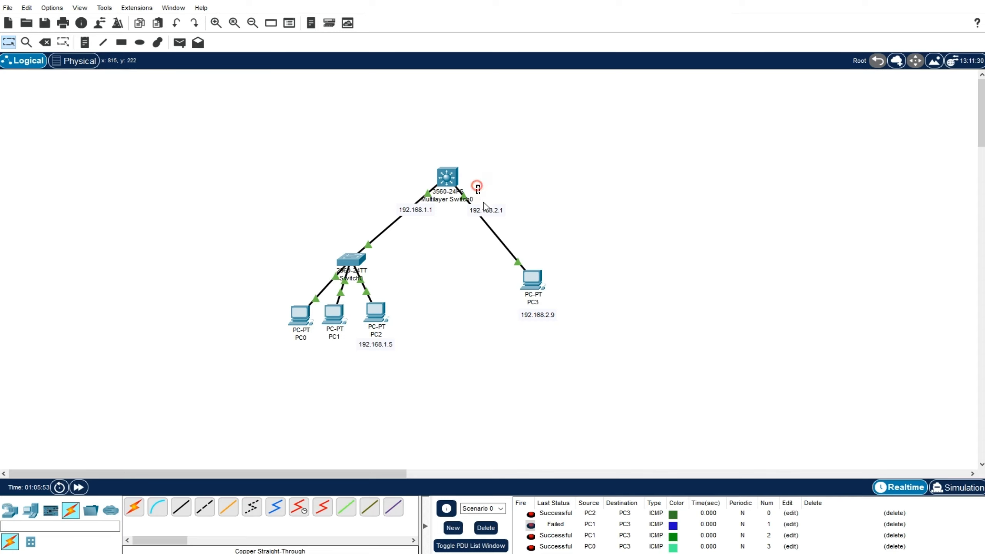
pyautogui.moveTo(475, 183); pyautogui.dragTo(524, 237)
pyautogui.click(533, 230)
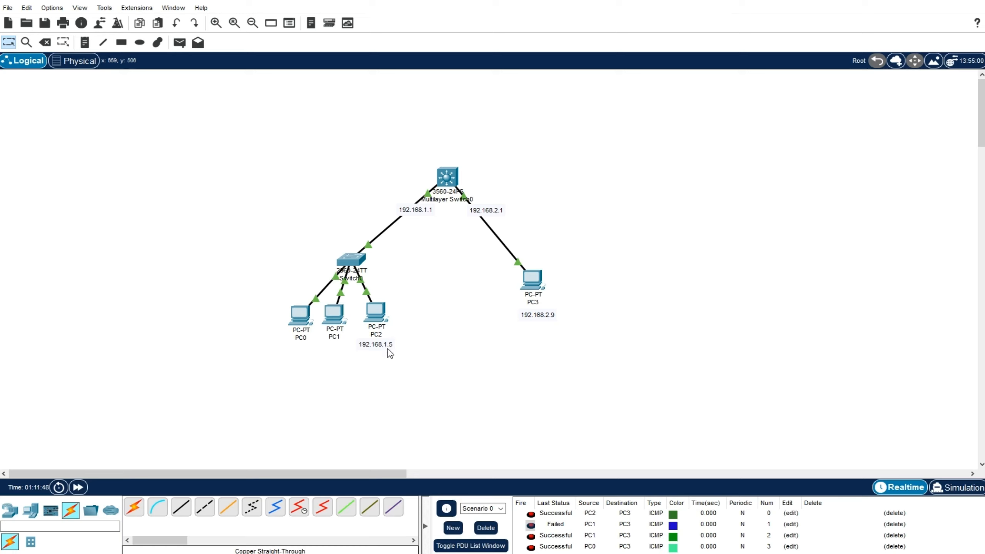
# - Delete the 192.168.1.5 address label under PC2
pyautogui.moveTo(393, 347); pyautogui.dragTo(422, 361)
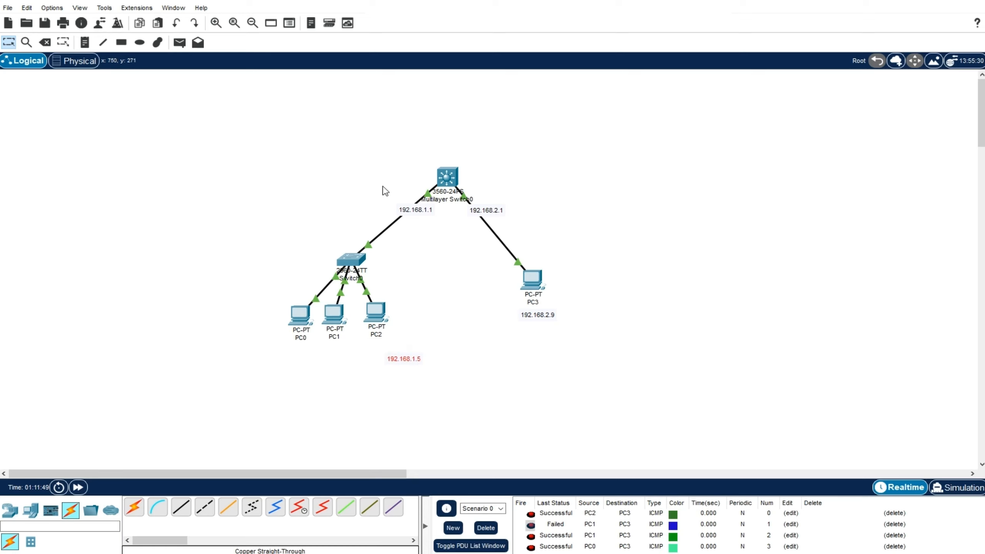
pyautogui.click(45, 43)
pyautogui.click(506, 291)
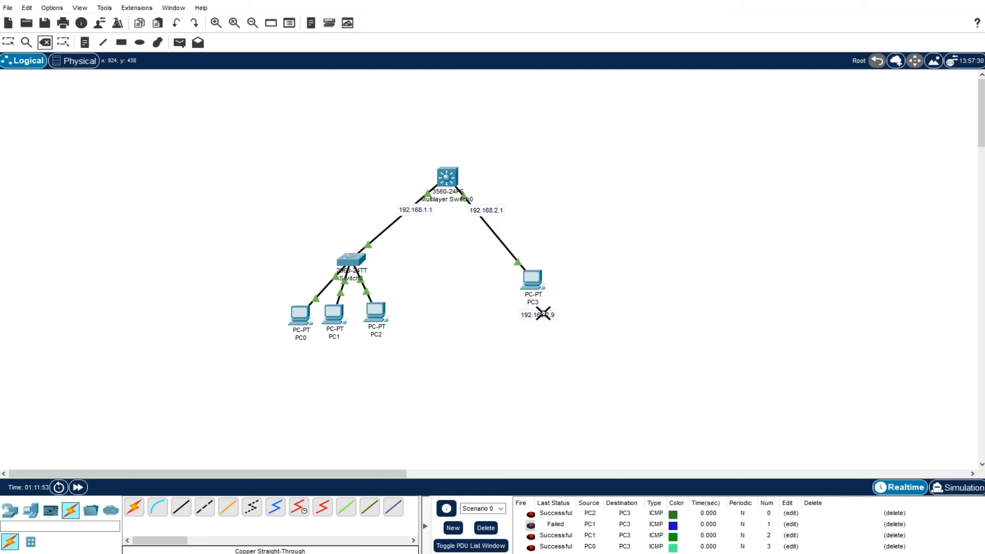
# - Delete the address label under PC3 and return to the selection tool
pyautogui.click(531, 317)
pyautogui.press('Return')
pyautogui.click(8, 42)
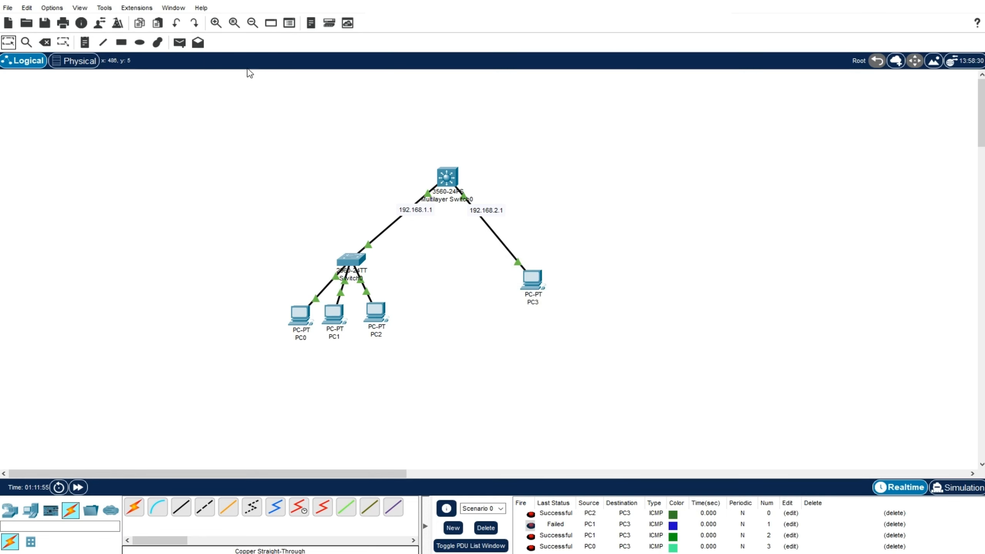
# - Draw a light green filled rectangle around Switch0, PC0, PC1 and PC2
pyautogui.click(123, 42)
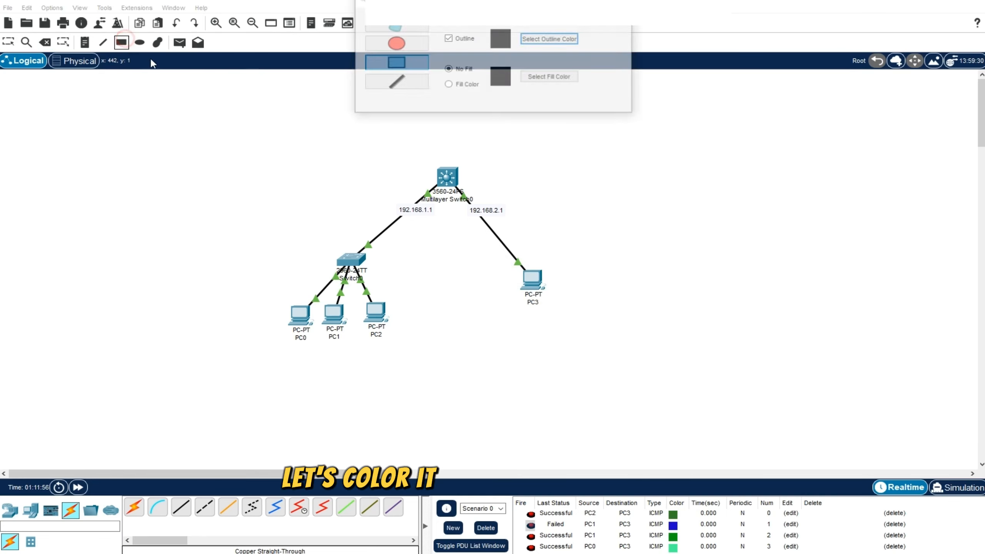
pyautogui.click(459, 86)
pyautogui.click(551, 77)
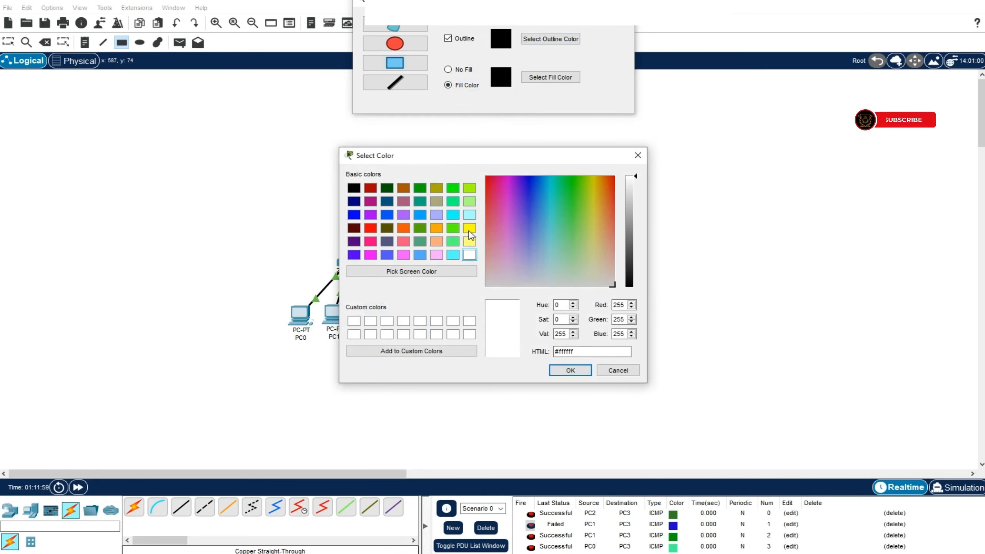
pyautogui.click(470, 201)
pyautogui.click(570, 370)
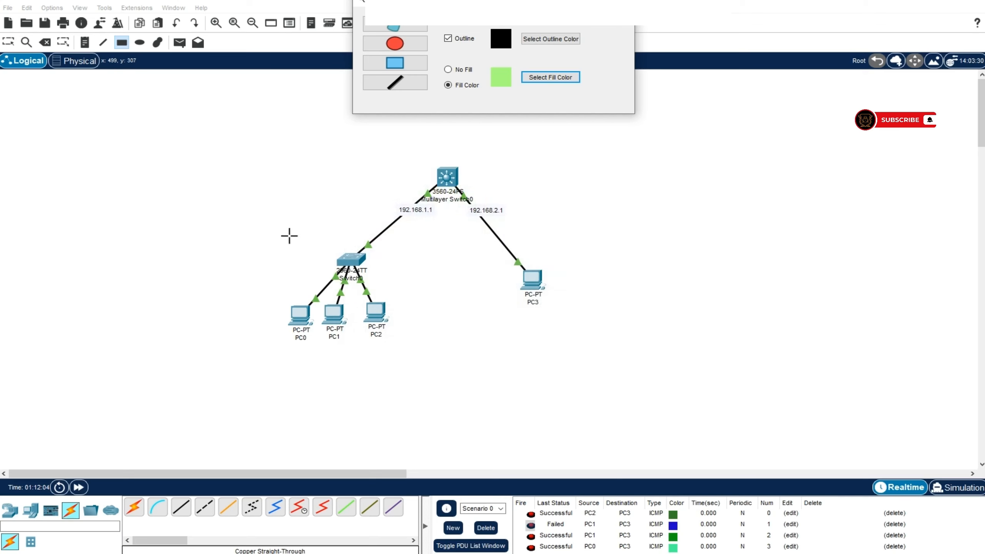
pyautogui.moveTo(277, 227)
pyautogui.mouseDown()
pyautogui.moveTo(457, 431)
pyautogui.moveTo(392, 343)
pyautogui.mouseUp()
# - Draw a blue #55aaff filled rectangle around PC3, close the drawing palette and return to the selection tool
pyautogui.click(545, 78)
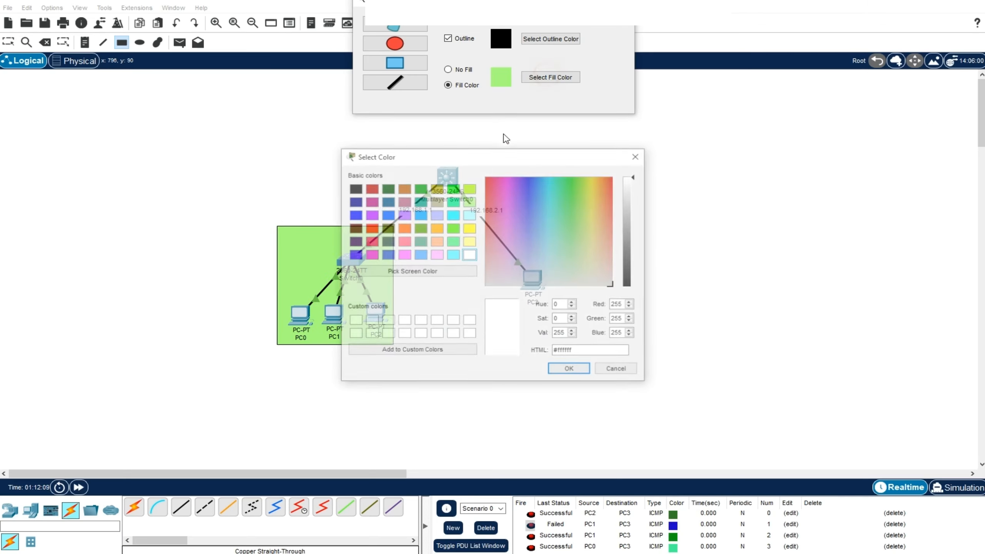
pyautogui.click(420, 255)
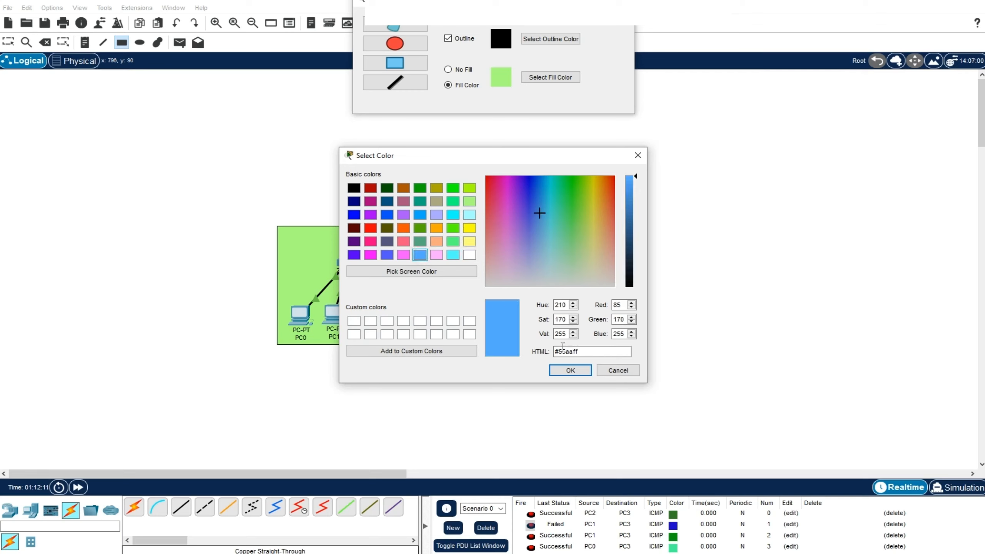
pyautogui.click(570, 370)
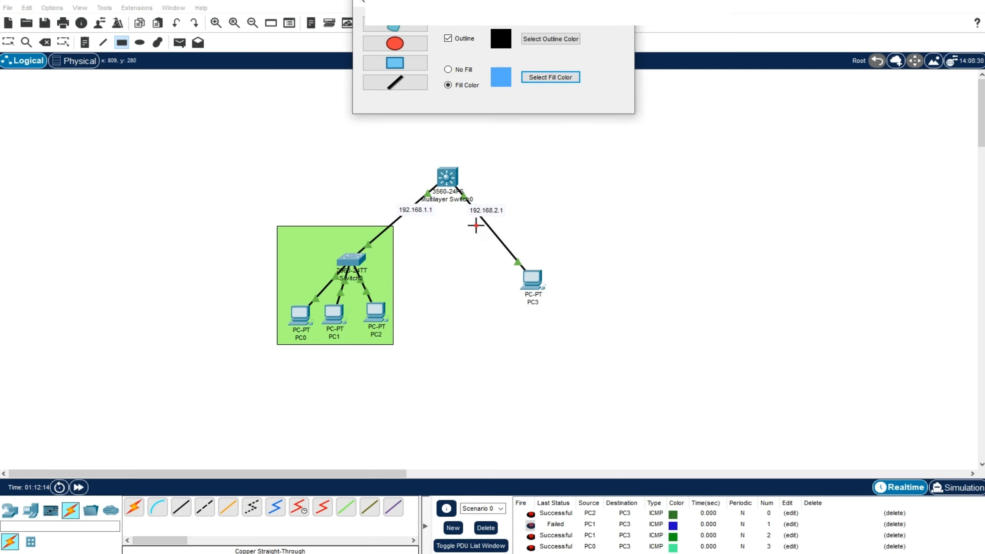
pyautogui.moveTo(475, 225); pyautogui.dragTo(573, 336)
pyautogui.click(625, 53)
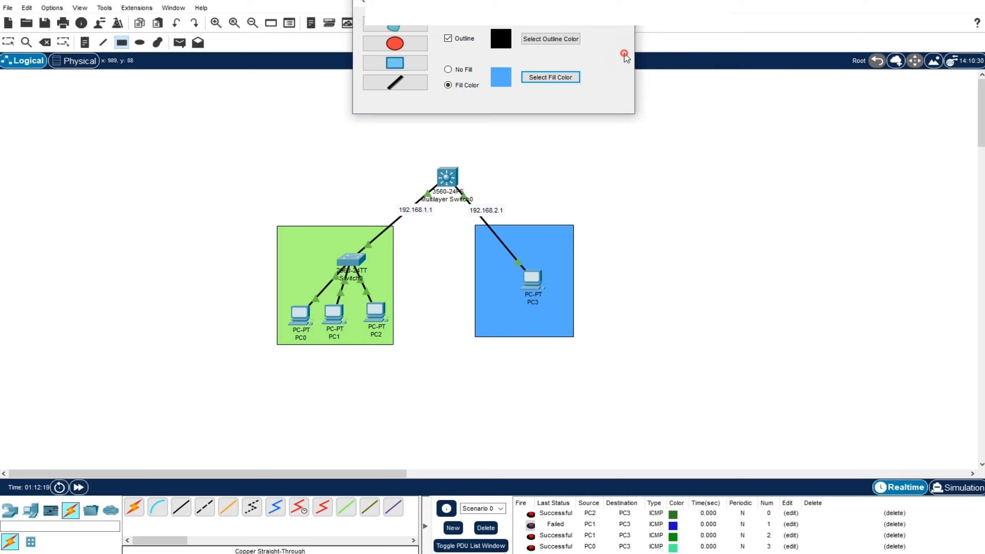
pyautogui.click(625, 2)
pyautogui.click(9, 42)
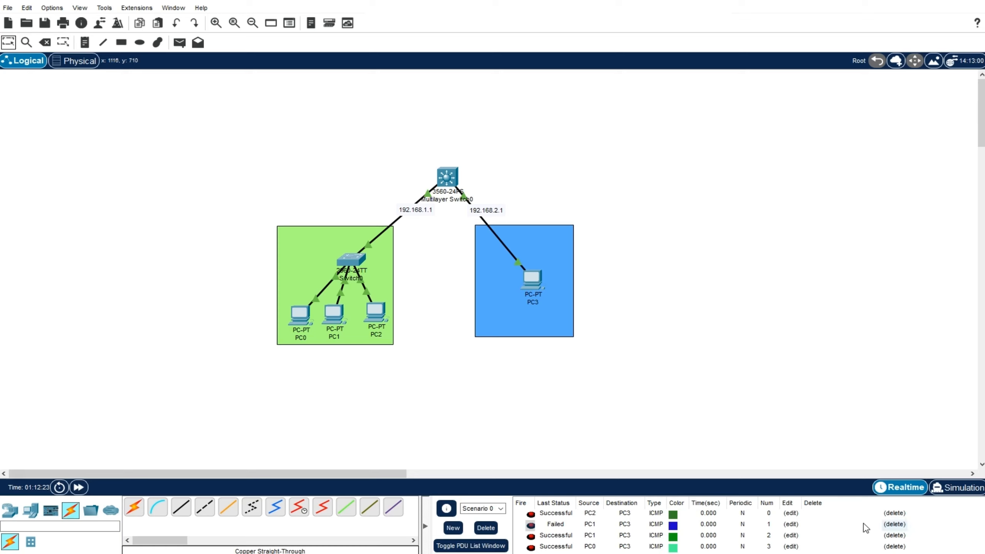
# - Delete all four PDU entries from the Scenario 0 list
pyautogui.click(895, 514)
pyautogui.click(894, 513)
pyautogui.click(894, 513)
pyautogui.click(895, 514)
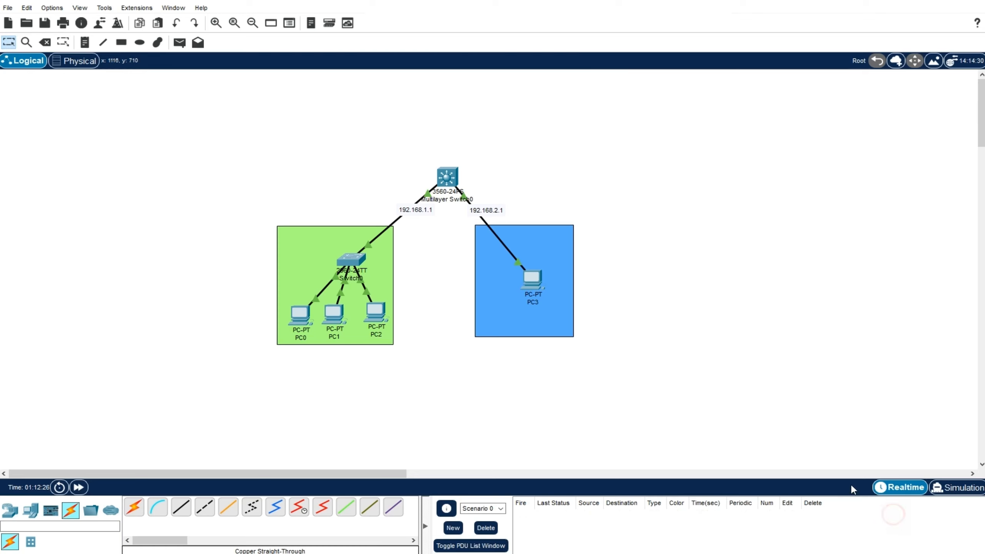
# - Open Multilayer Switch0's command line interface and start a console session
pyautogui.click(438, 238)
pyautogui.moveTo(414, 149); pyautogui.dragTo(480, 201)
pyautogui.click(446, 175)
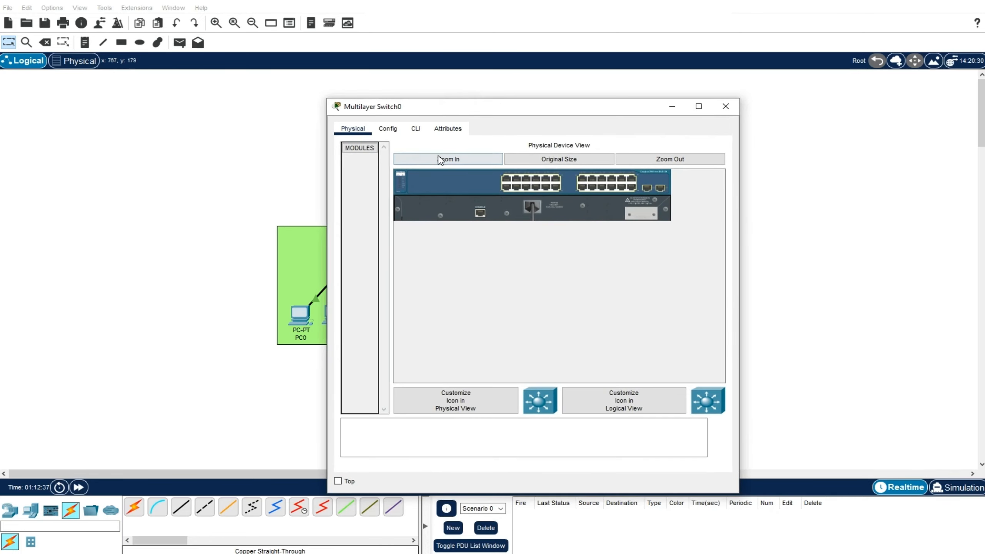
pyautogui.click(415, 129)
pyautogui.click(535, 403)
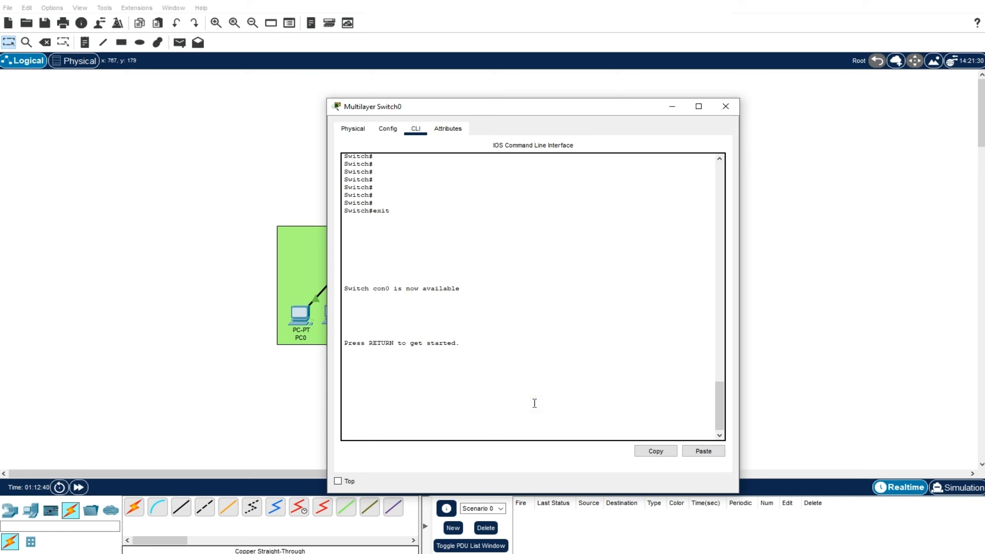
pyautogui.press('Return')
pyautogui.press('Return')
pyautogui.press('Return')
pyautogui.press('Return')
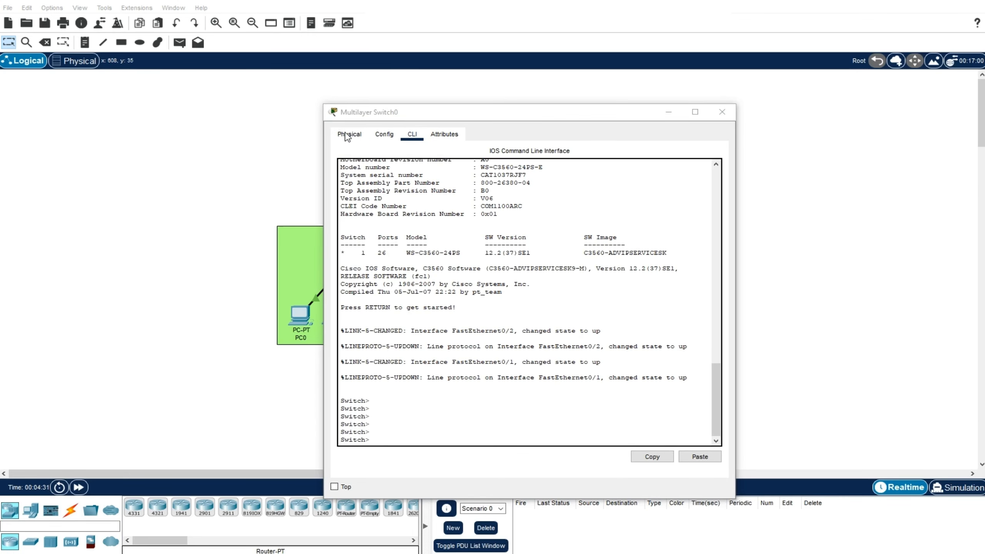
# - Enter privileged mode with en and global configuration mode with config t on Multilayer Switch0
pyautogui.moveTo(412, 118); pyautogui.dragTo(420, 83)
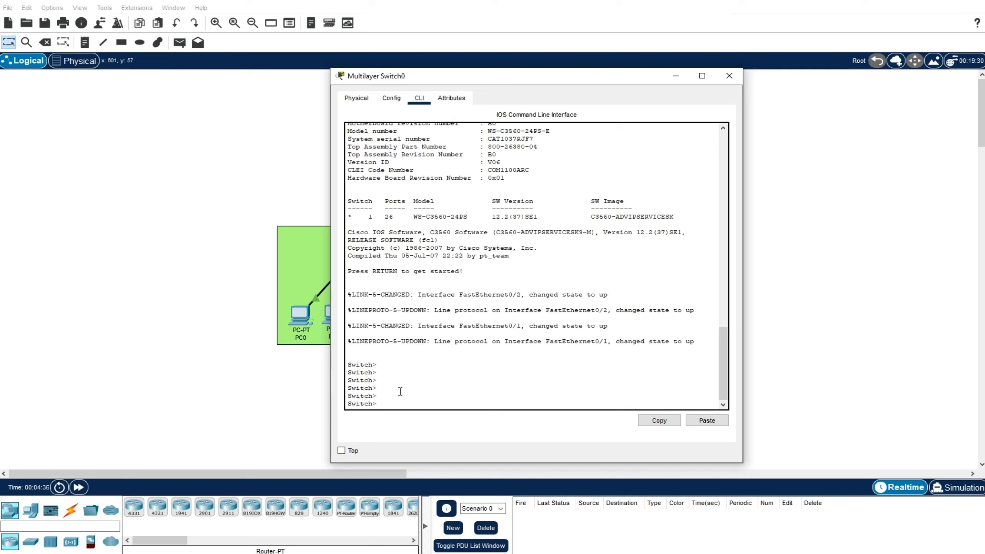
pyautogui.write('en')
pyautogui.press('Return')
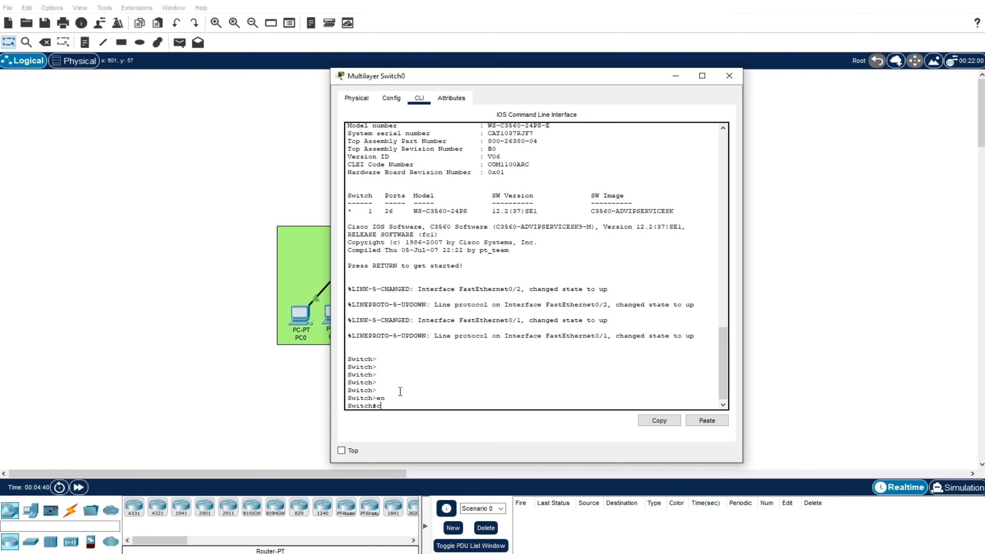
pyautogui.write('config t')
pyautogui.press('Return')
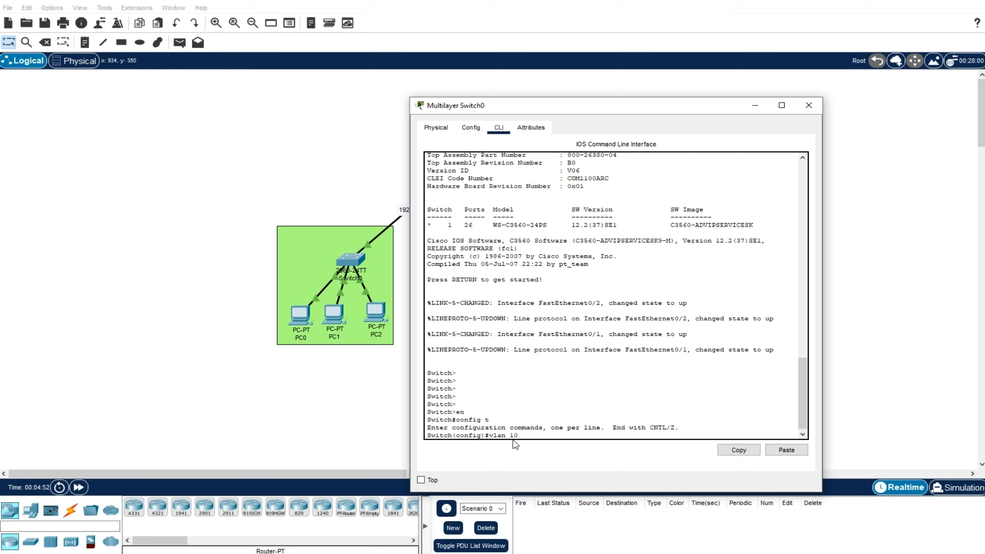
# - Create VLAN 10 and VLAN 20 on the multilayer switch, exiting VLAN configuration after each
pyautogui.press('Return')
pyautogui.write('exit')
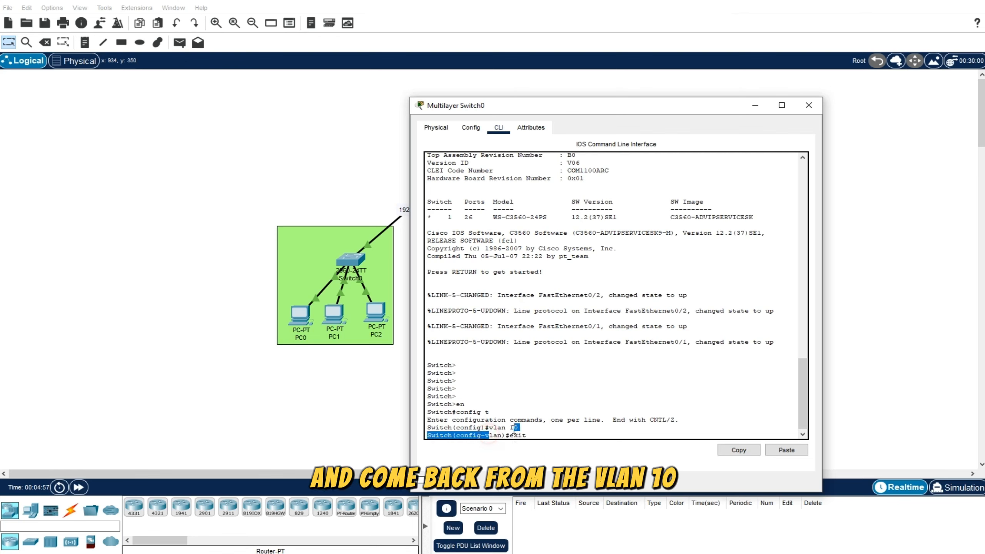
pyautogui.click(530, 435)
pyautogui.press('Return')
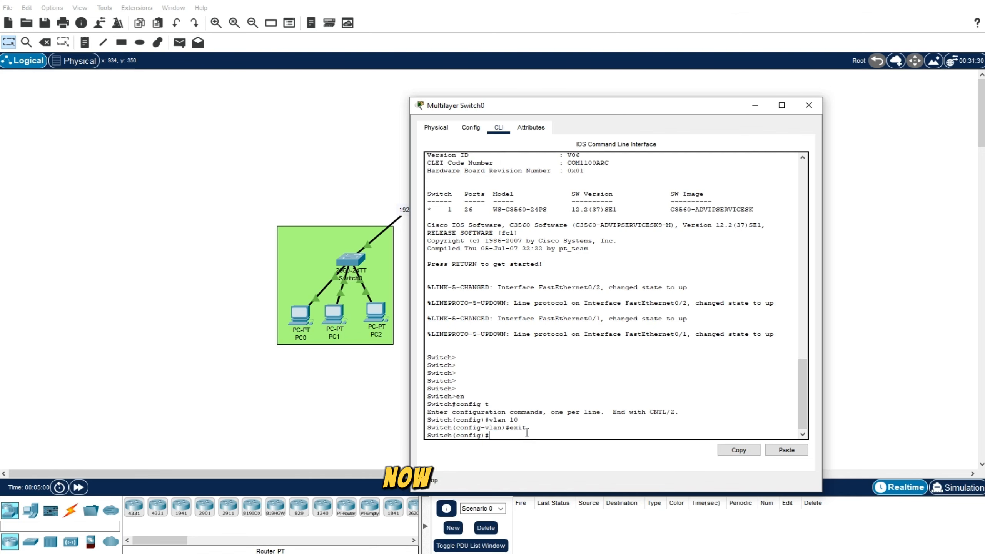
pyautogui.write('vlan 20')
pyautogui.press('Return')
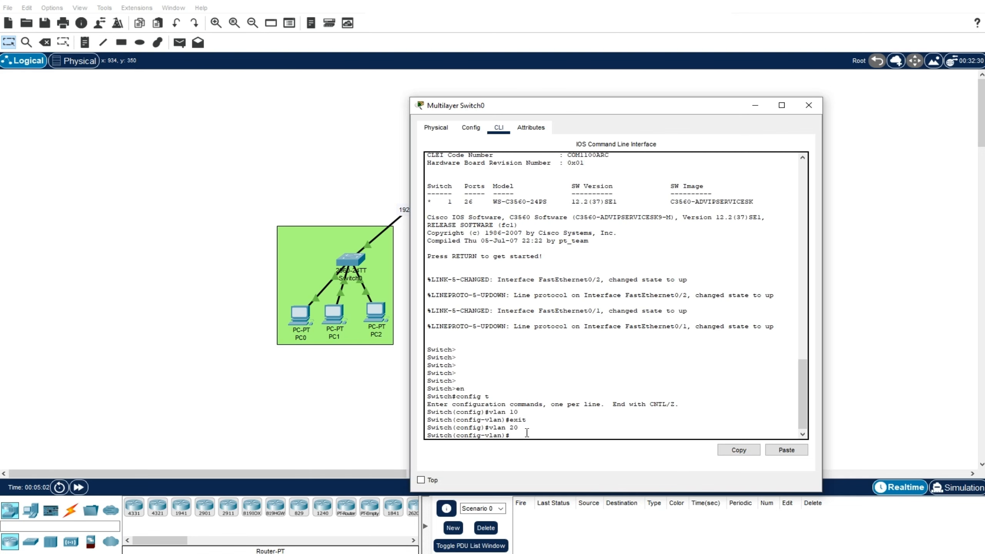
pyautogui.write('exit')
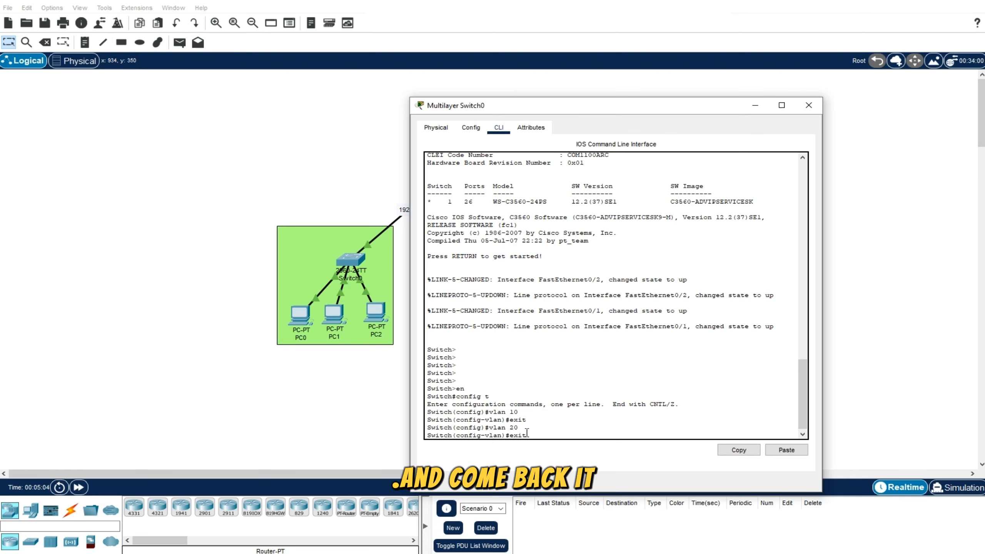
pyautogui.press('Return')
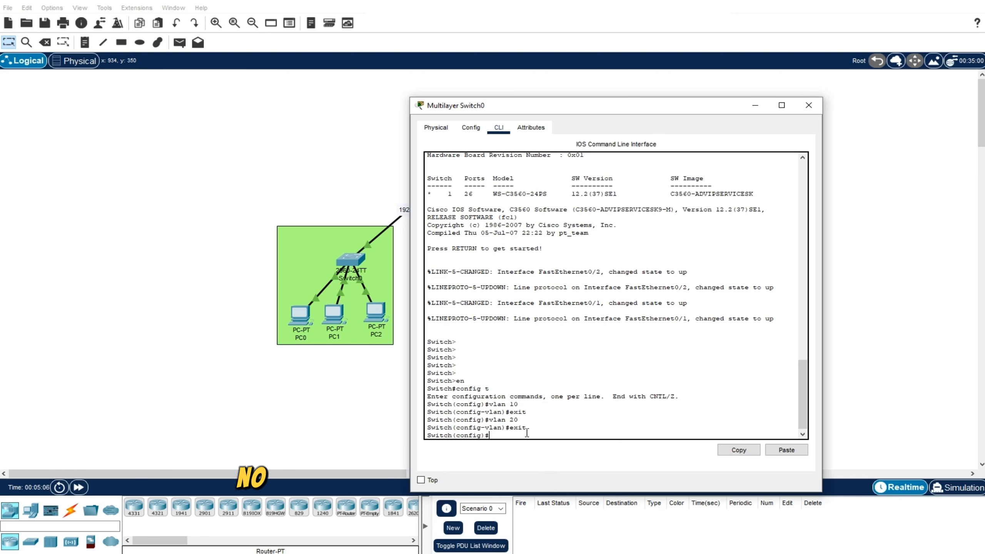
# - Enter interface configuration for FastEthernet port fa 0/1 on the multilayer switch
pyautogui.moveTo(557, 110); pyautogui.dragTo(774, 179)
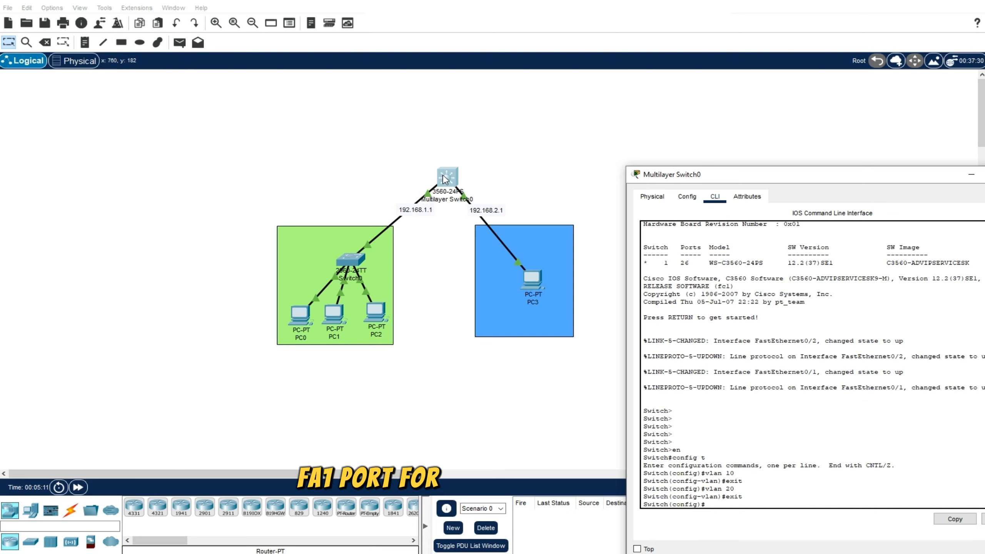
pyautogui.moveTo(813, 179); pyautogui.dragTo(571, 100)
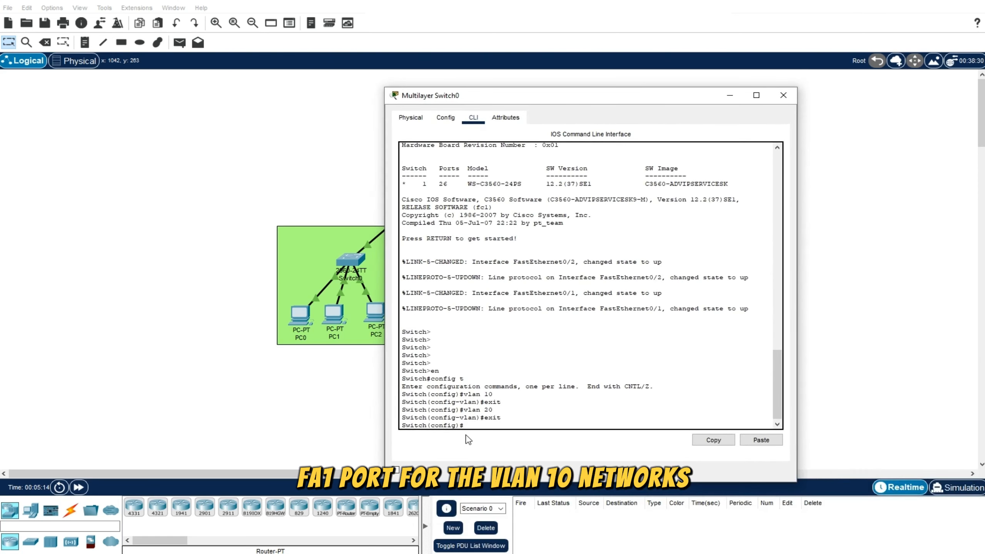
pyautogui.moveTo(477, 396); pyautogui.dragTo(492, 396)
pyautogui.click(474, 425)
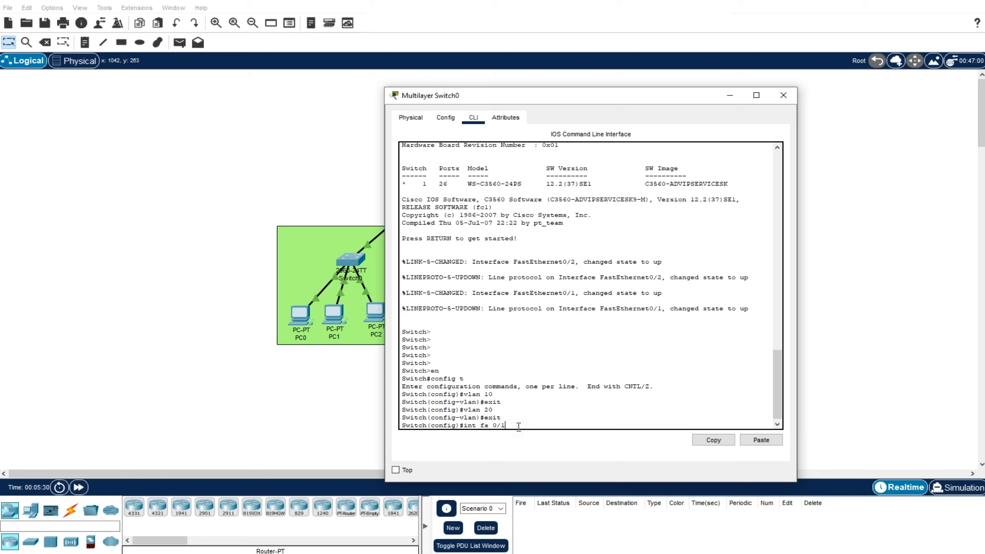
pyautogui.press('Return')
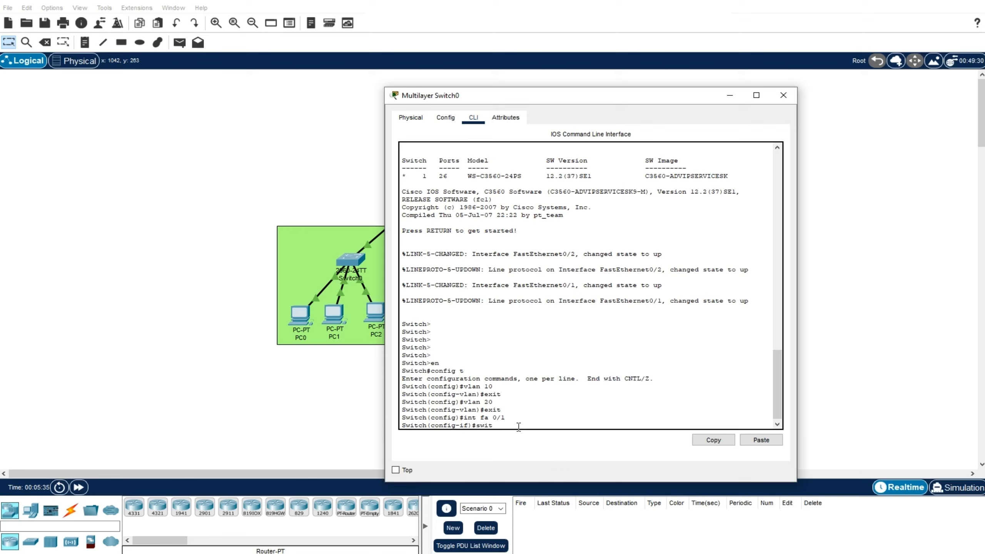
# - Try to set interface fa 0/1 to access mode with the command switchport mode access
pyautogui.write('switchport mod')
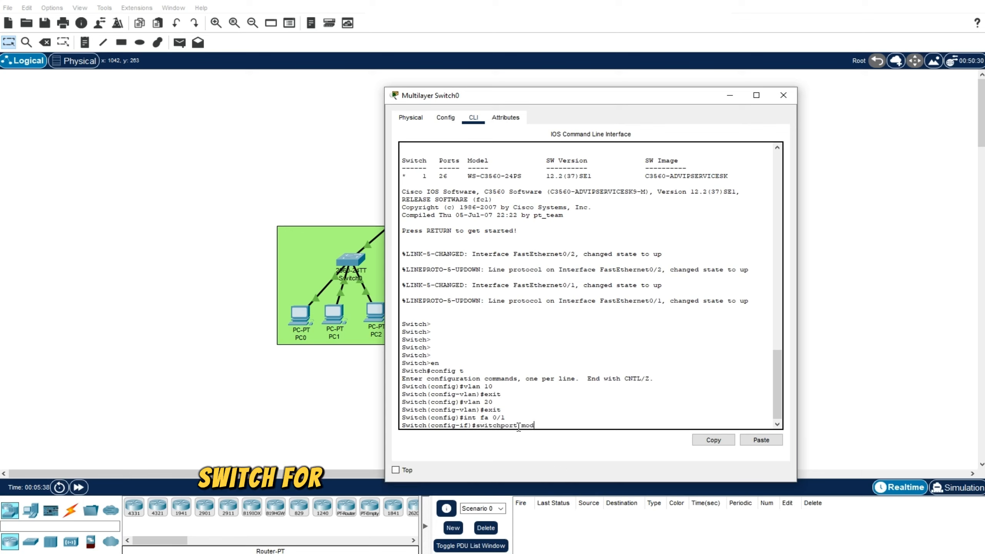
pyautogui.write('e access')
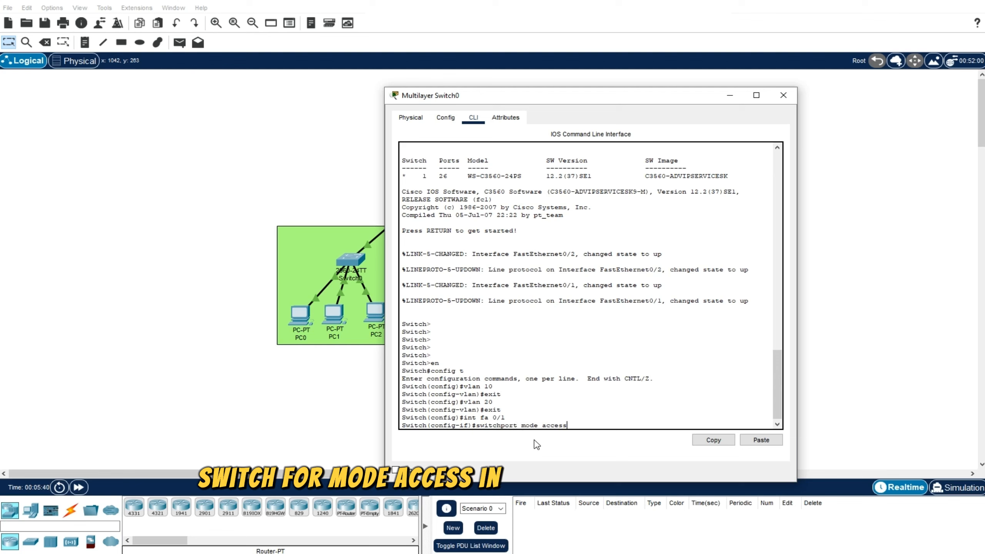
pyautogui.click(570, 424)
pyautogui.moveTo(571, 425); pyautogui.dragTo(478, 424)
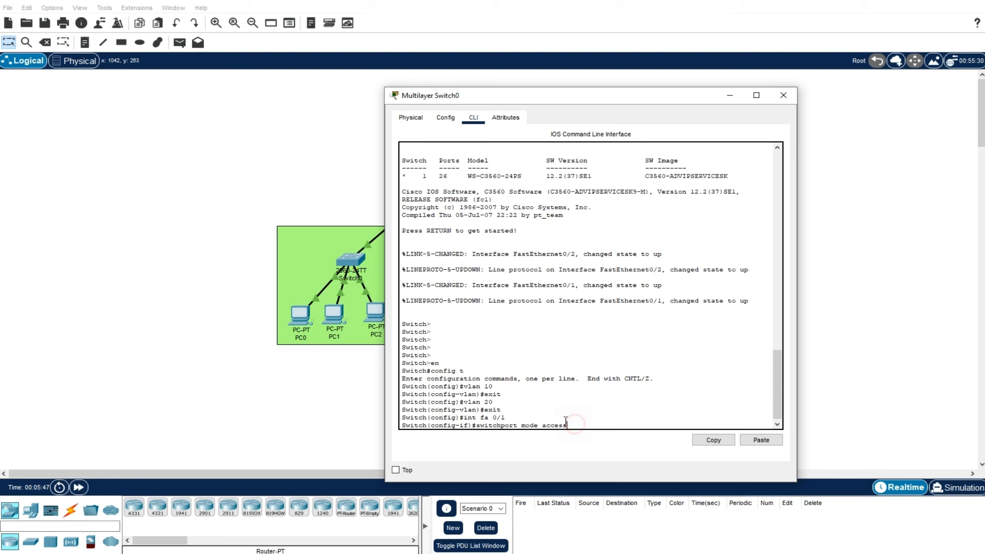
pyautogui.press('Return')
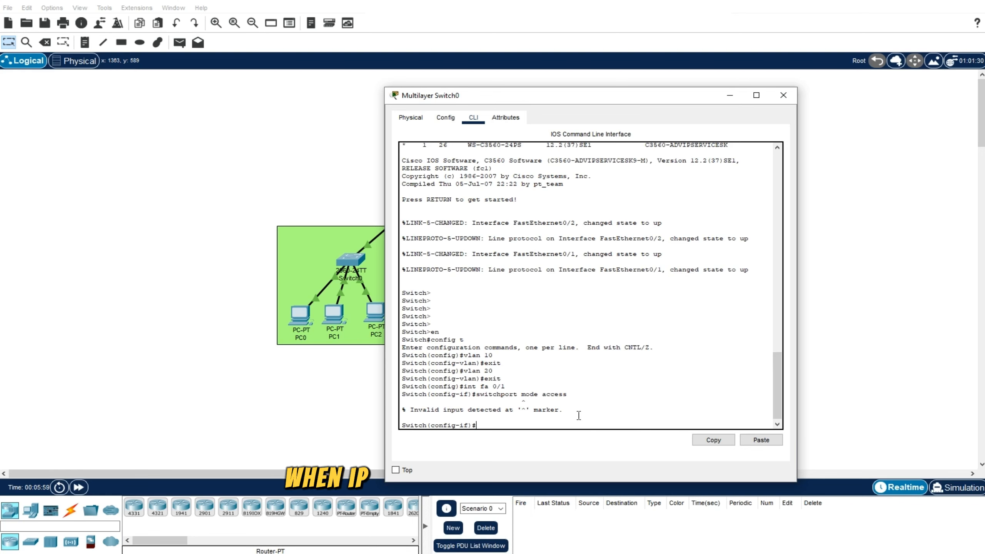
pyautogui.moveTo(572, 94); pyautogui.dragTo(712, 143)
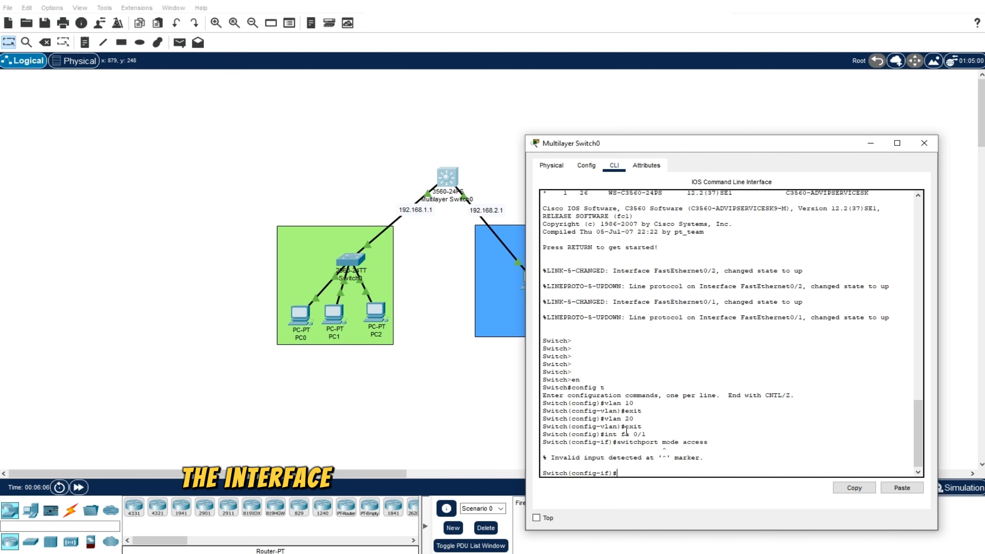
pyautogui.moveTo(625, 433); pyautogui.dragTo(651, 432)
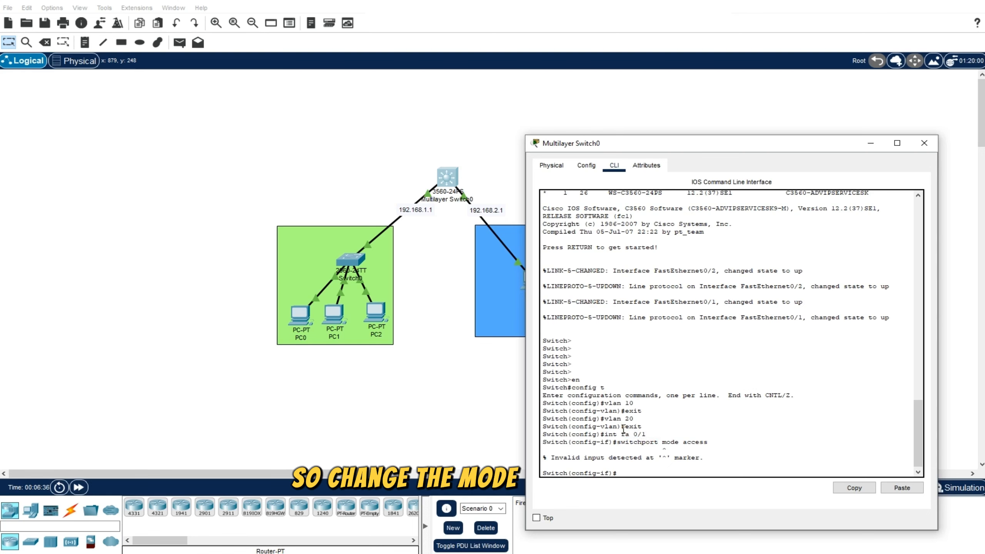
pyautogui.moveTo(621, 426); pyautogui.dragTo(655, 435)
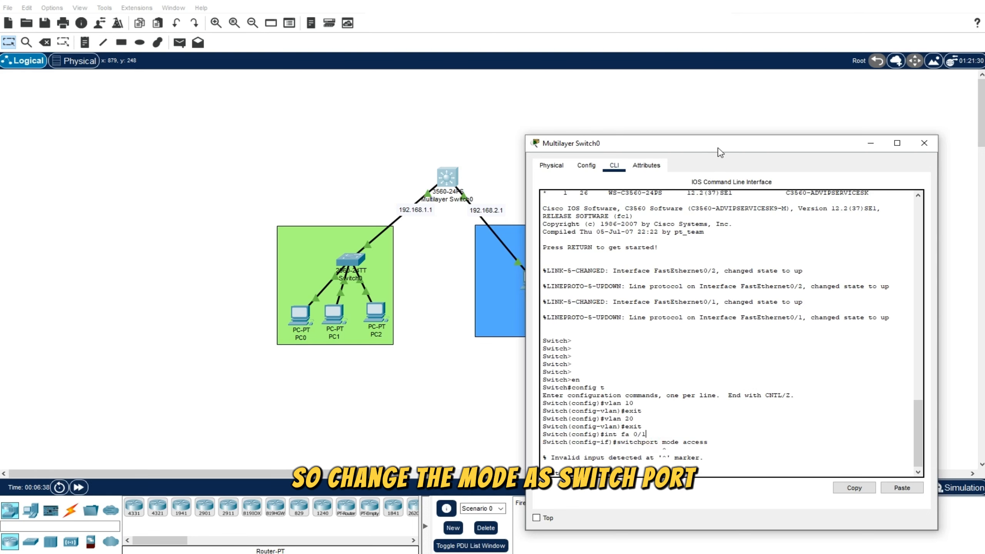
pyautogui.moveTo(718, 146); pyautogui.dragTo(567, 78)
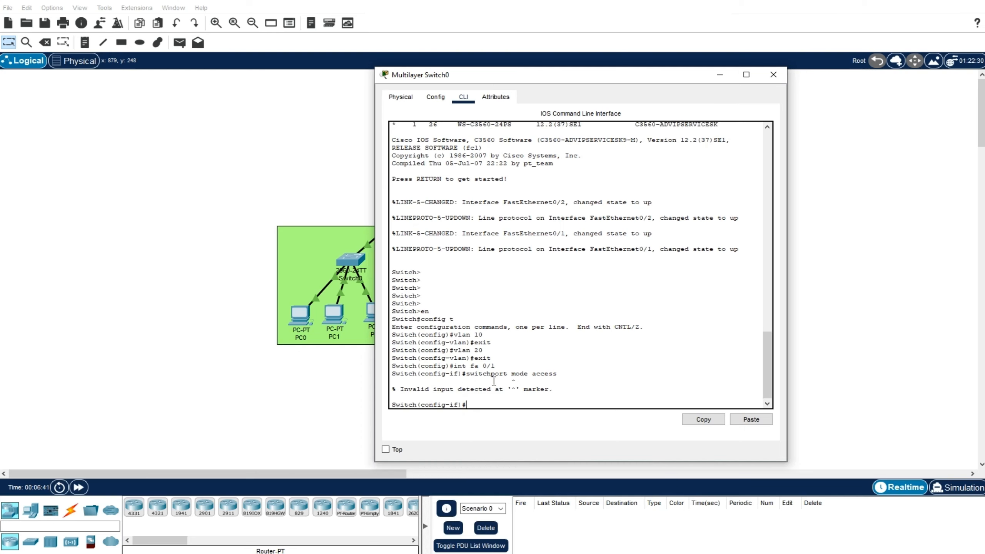
pyautogui.moveTo(471, 365); pyautogui.dragTo(497, 365)
pyautogui.moveTo(447, 404); pyautogui.dragTo(461, 401)
# - Convert multilayer switch interface fa 0/1 to a Layer 2 port with the commands no ip address and switchport
pyautogui.click(468, 404)
pyautogui.write('no ip address')
pyautogui.press('Return')
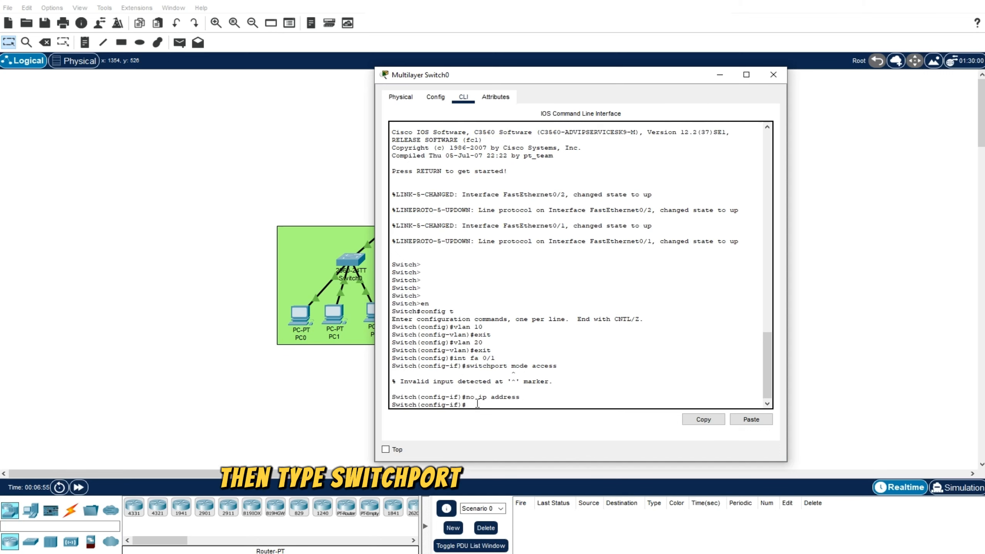
pyautogui.write('switchport')
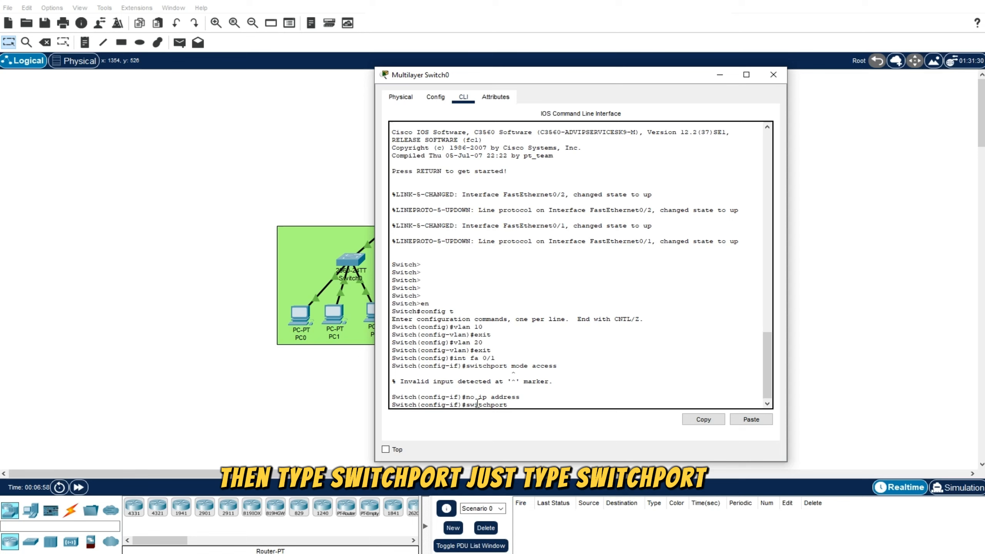
pyautogui.press('Return')
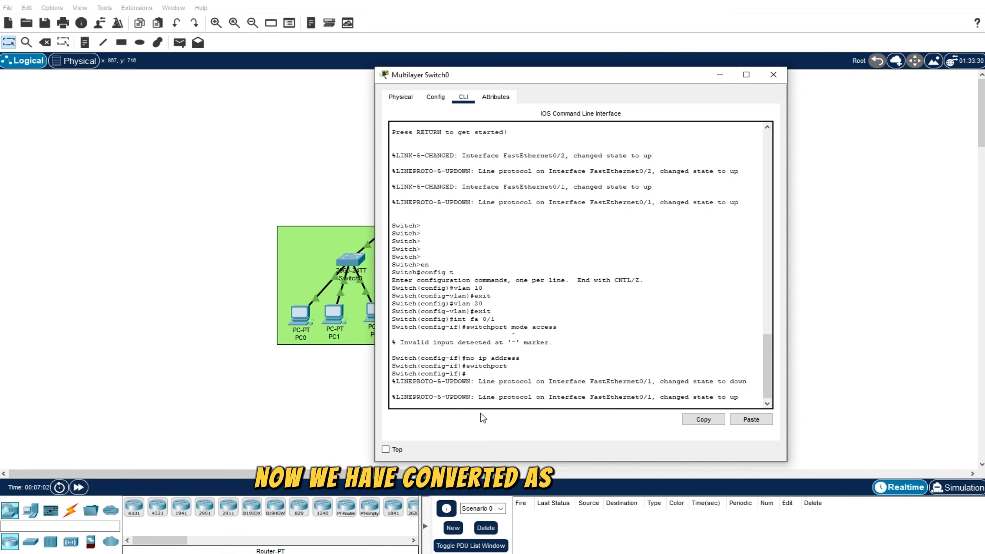
pyautogui.press('Return')
pyautogui.press('Return')
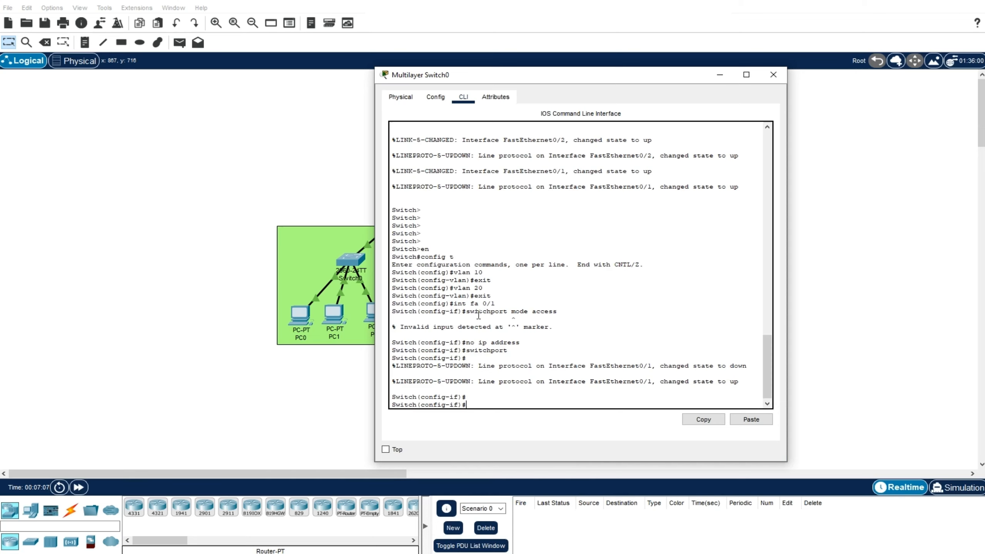
# - Set interface fa 0/1 to access mode and assign it to VLAN 10 with switchport access vlan 10
pyautogui.moveTo(470, 304); pyautogui.dragTo(499, 304)
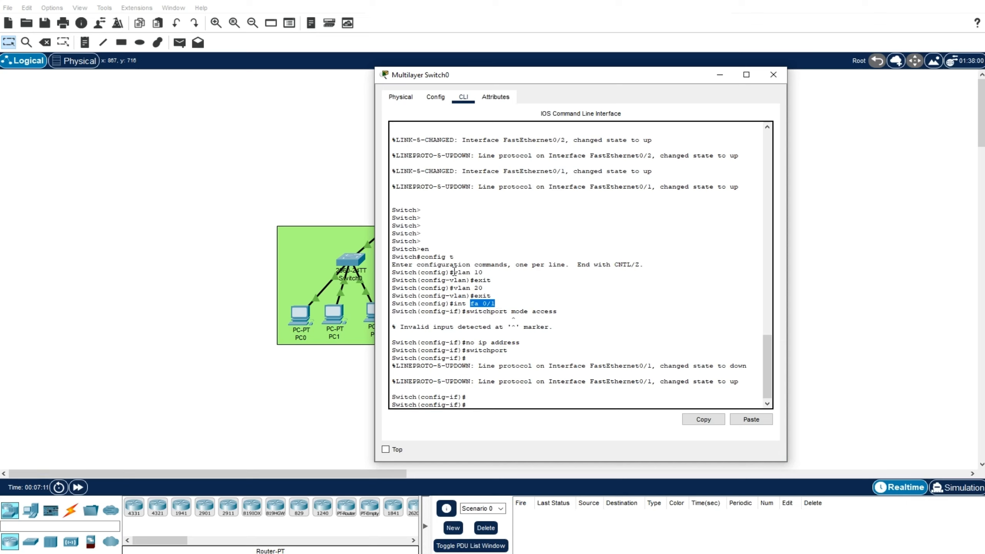
pyautogui.moveTo(454, 273); pyautogui.dragTo(503, 276)
pyautogui.click(501, 404)
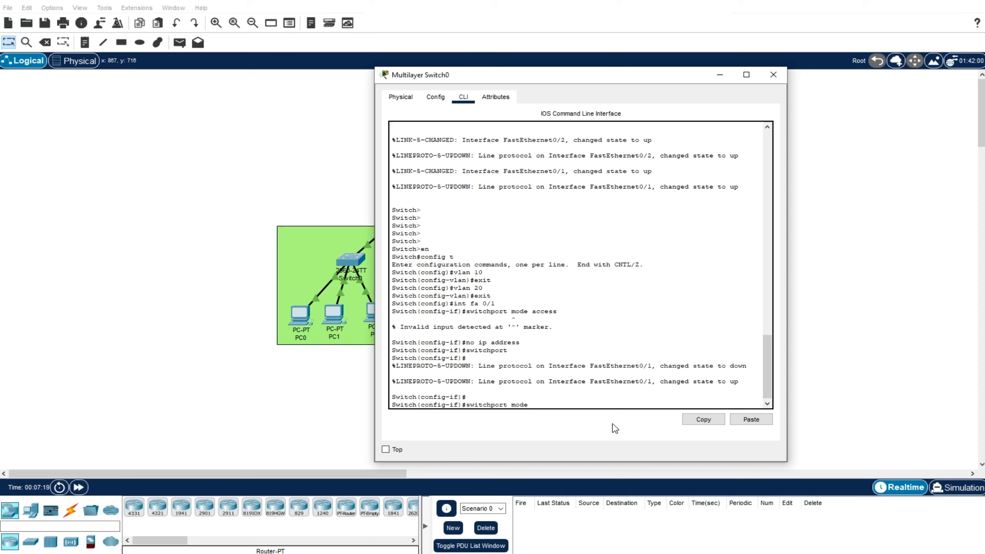
pyautogui.press('Return')
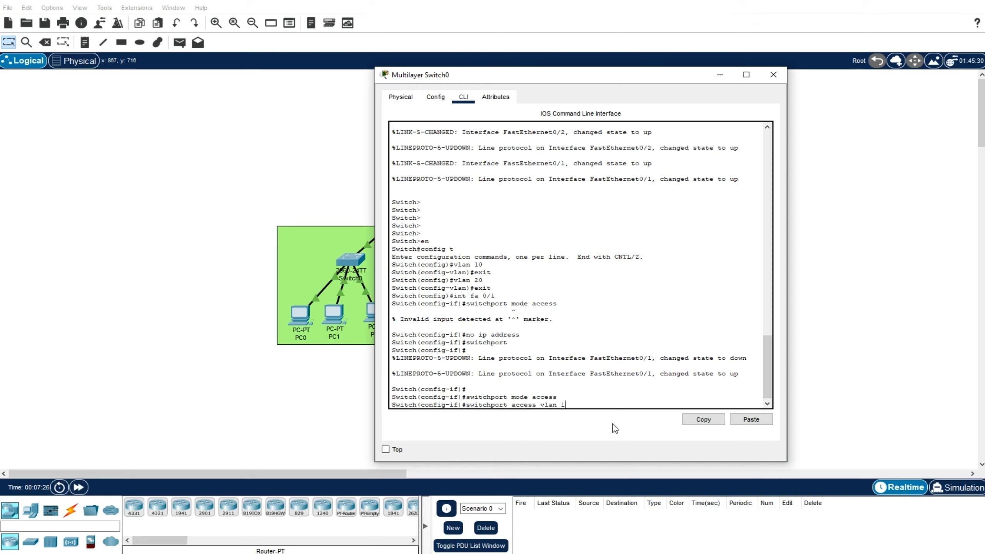
pyautogui.press('Return')
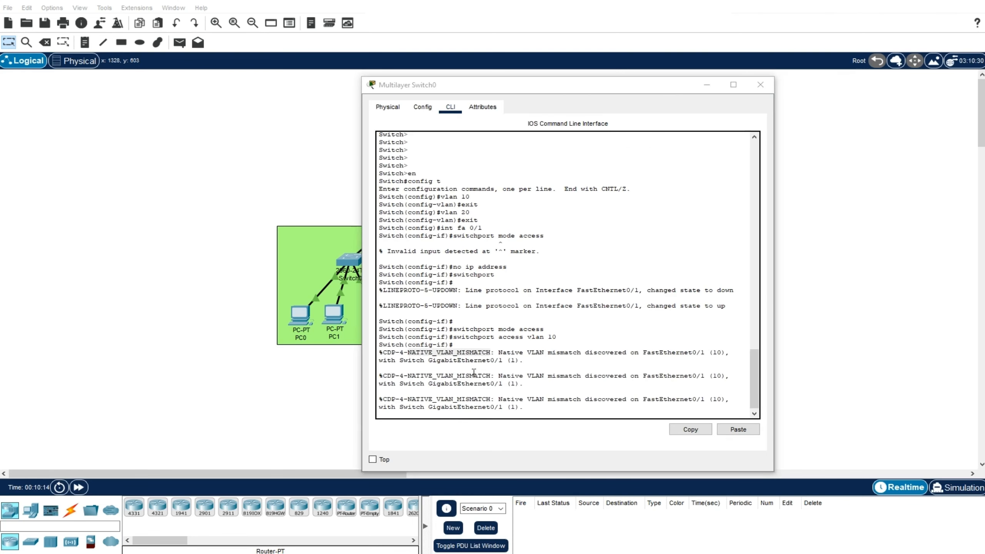
# - Examine the native VLAN mismatch message in the multilayer switch console, including the interfaces and VLAN numbers it names
pyautogui.scroll(-1, 472, 374)
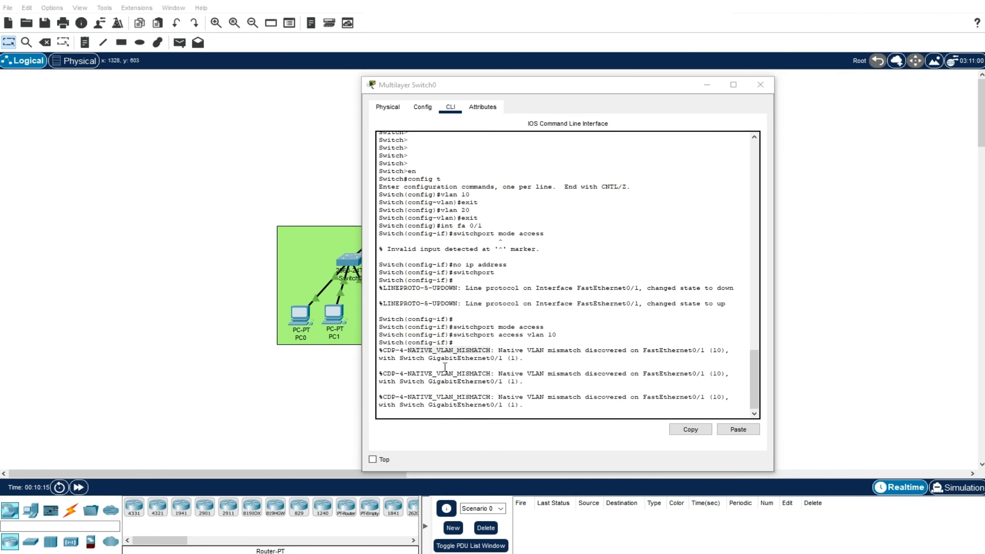
pyautogui.doubleClick(406, 350)
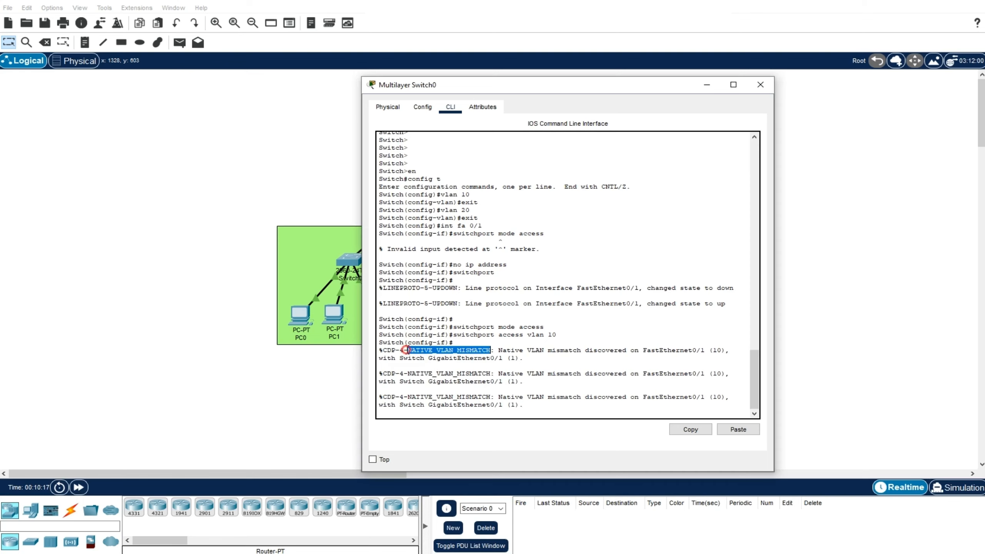
pyautogui.click(524, 358)
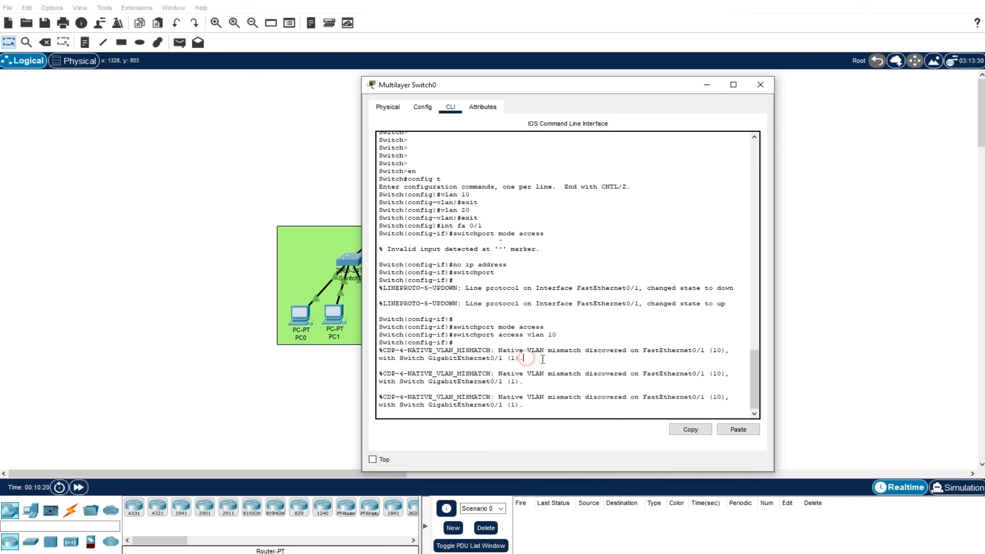
pyautogui.moveTo(682, 348); pyautogui.dragTo(706, 348)
pyautogui.click(712, 351)
pyautogui.moveTo(409, 358); pyautogui.dragTo(500, 359)
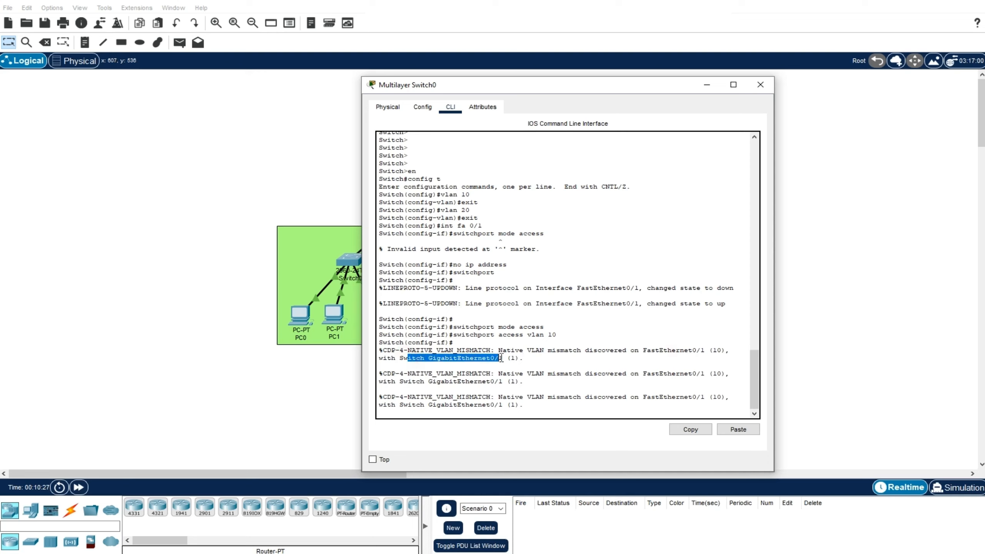
# - Check in the topology which ports the link between the multilayer switch and Switch0 uses
pyautogui.moveTo(516, 84); pyautogui.dragTo(761, 139)
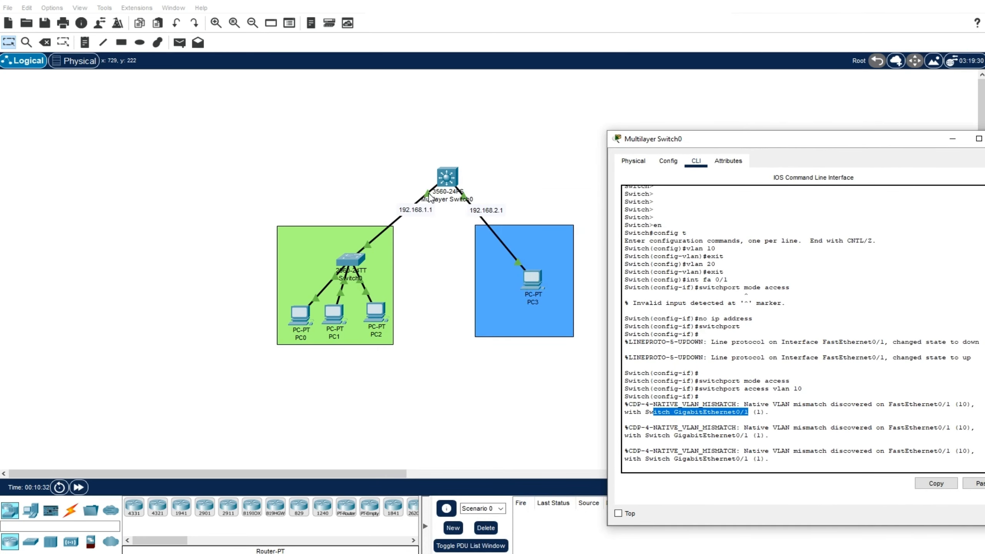
pyautogui.click(429, 216)
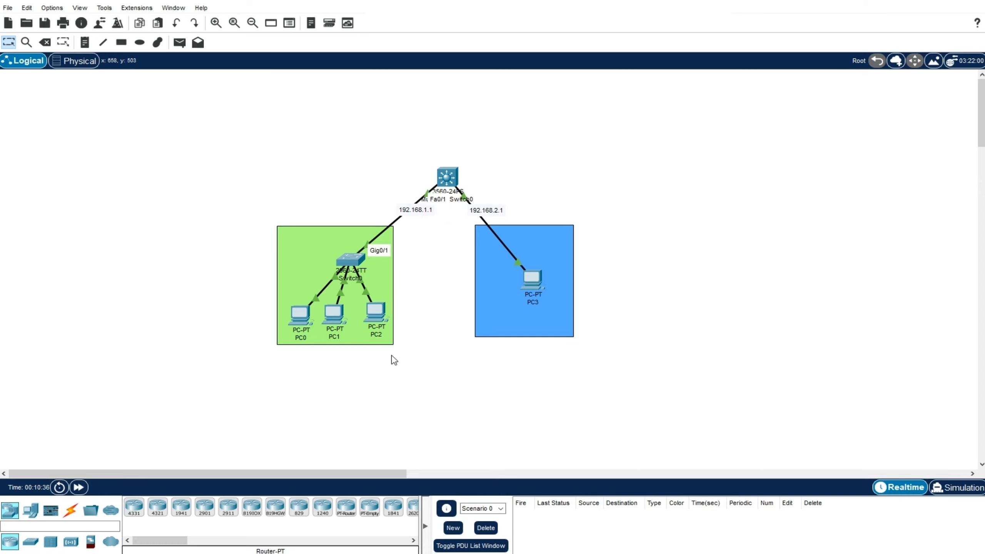
pyautogui.click(469, 511)
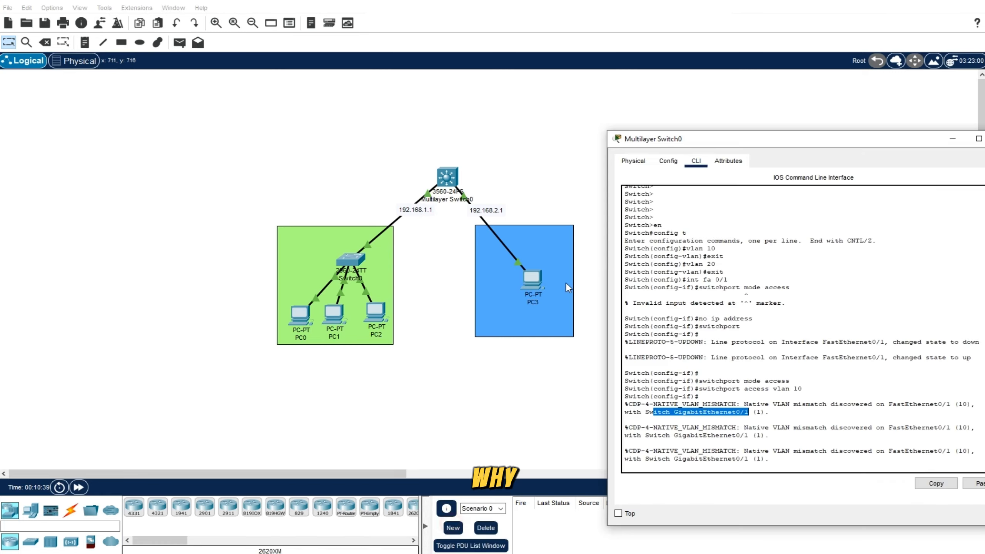
pyautogui.moveTo(709, 138); pyautogui.dragTo(631, 97)
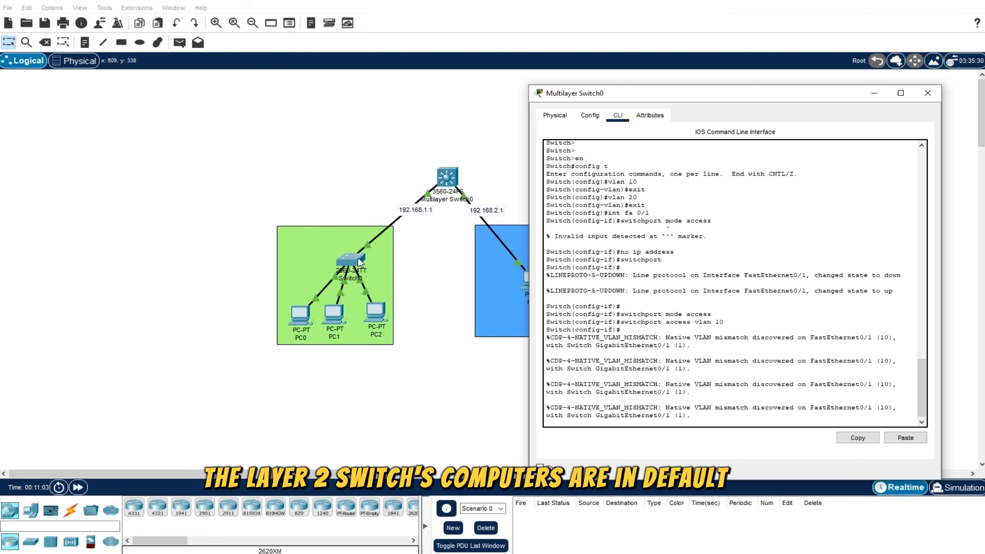
# - Open the command line of Switch0 in the green network and bring up its user prompt
pyautogui.moveTo(807, 92); pyautogui.dragTo(984, 153)
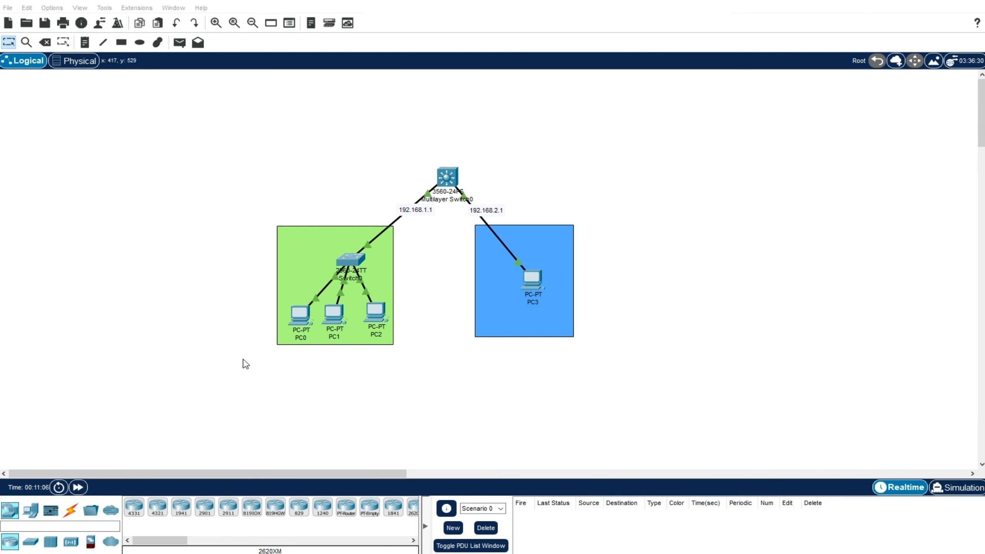
pyautogui.doubleClick(351, 261)
pyautogui.click(411, 133)
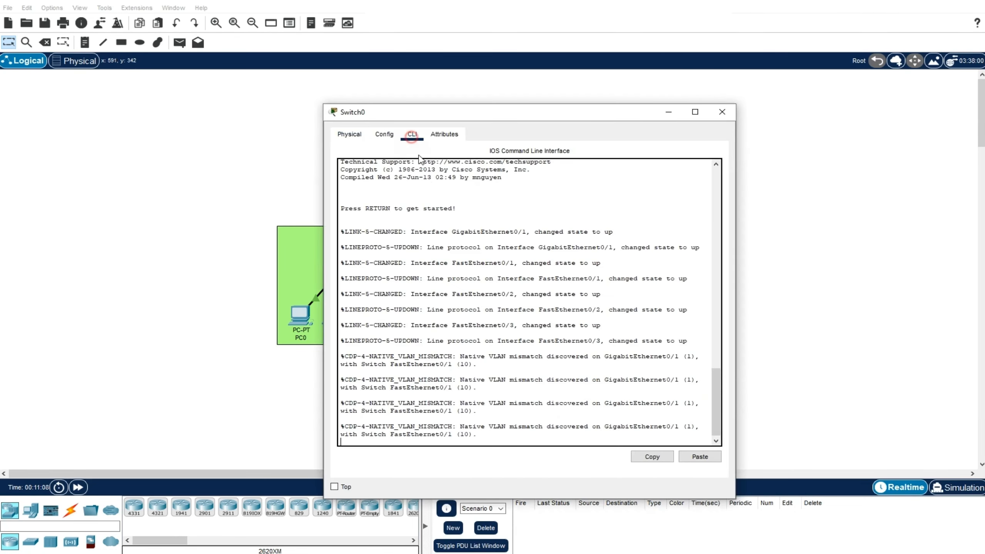
pyautogui.click(499, 437)
pyautogui.press('Return')
pyautogui.press('Return')
pyautogui.press('Return')
pyautogui.press('Return')
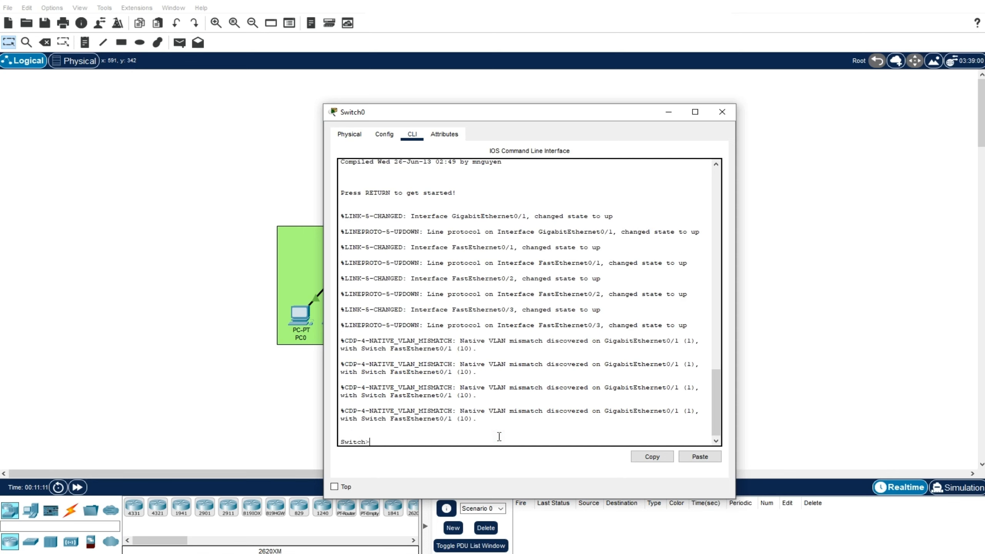
# - Enter privileged mode on Switch0 with en and list its VLANs with show vlan
pyautogui.moveTo(418, 113); pyautogui.dragTo(574, 169)
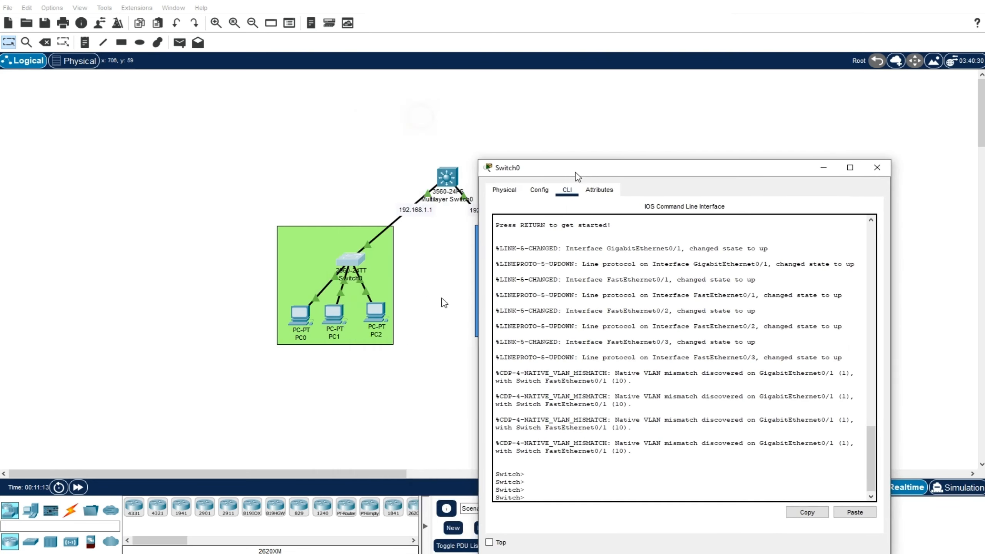
pyautogui.moveTo(684, 170); pyautogui.dragTo(581, 110)
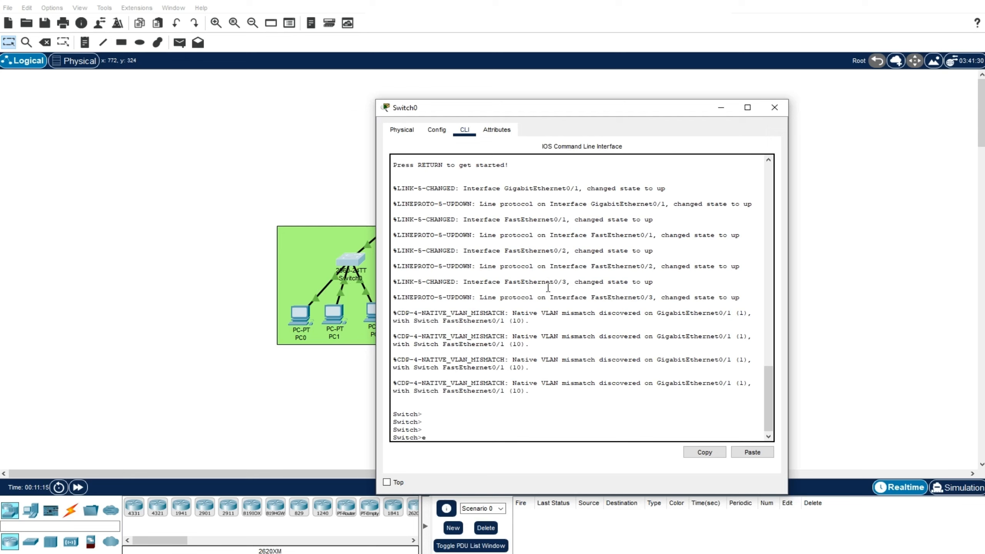
pyautogui.write('en')
pyautogui.press('Return')
pyautogui.write('s')
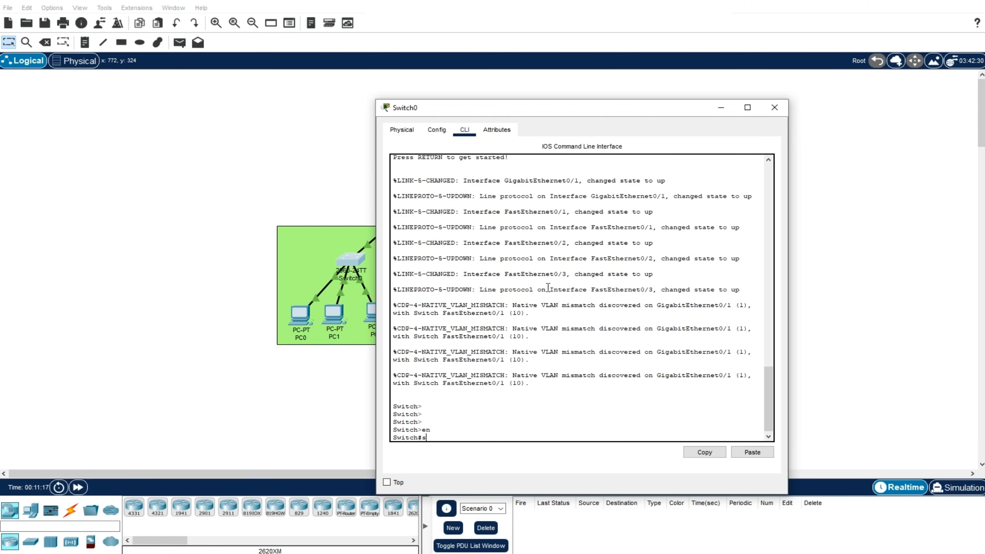
pyautogui.write('how vlan')
pyautogui.press('Return')
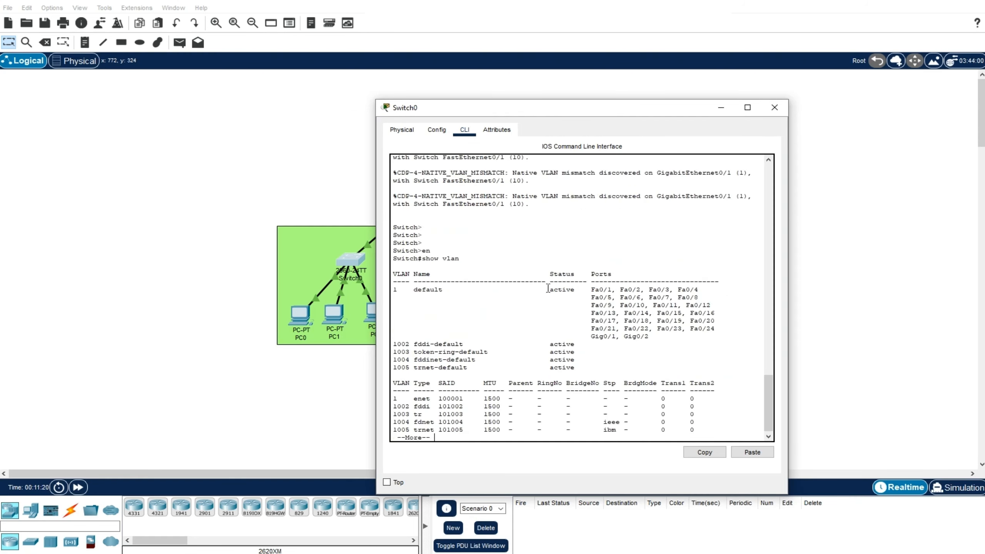
# - Compare Switch0's default VLAN port assignments with the multilayer switch's fa 0/1 configuration, and close both device windows
pyautogui.moveTo(528, 107); pyautogui.dragTo(459, 85)
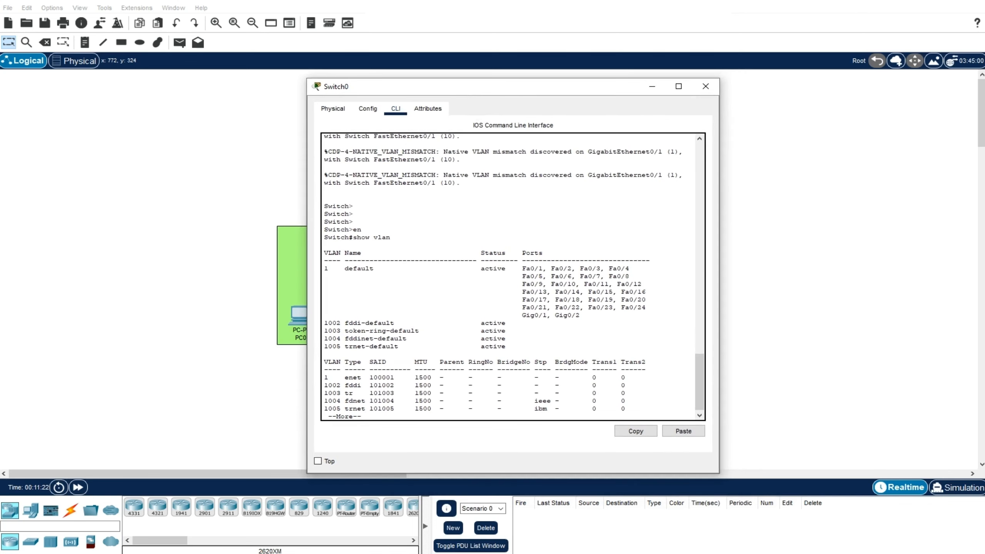
pyautogui.moveTo(394, 275); pyautogui.dragTo(319, 267)
pyautogui.click(501, 315)
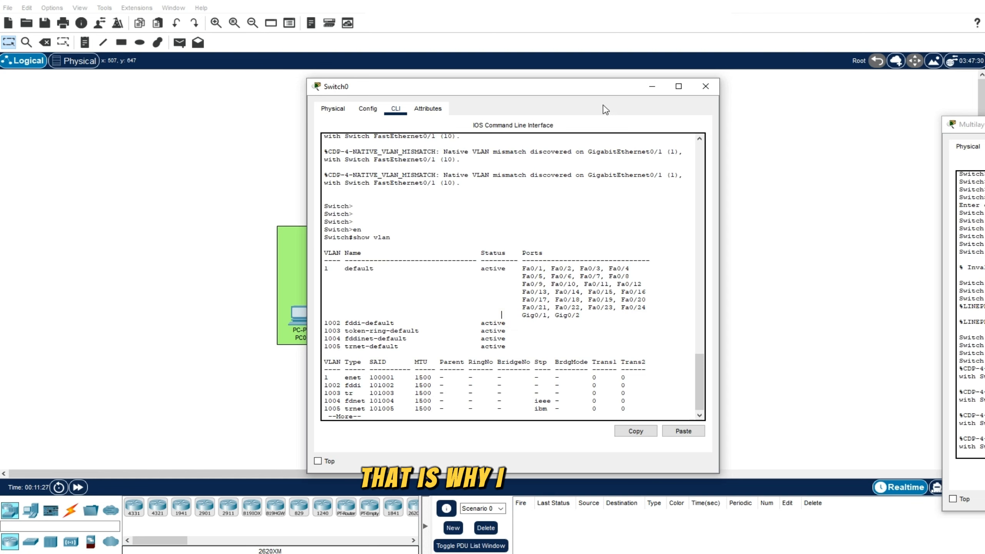
pyautogui.moveTo(592, 80); pyautogui.dragTo(452, 99)
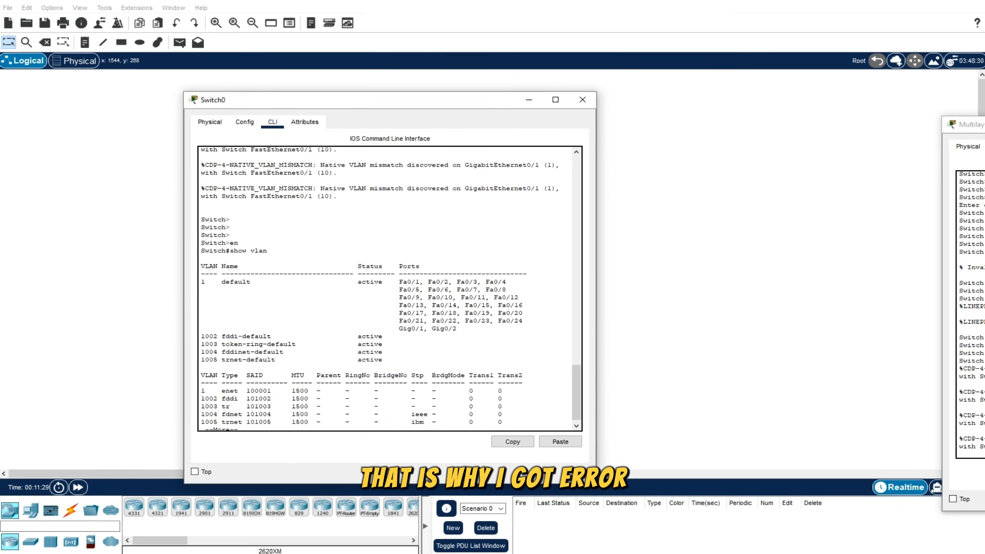
pyautogui.moveTo(980, 125); pyautogui.dragTo(782, 85)
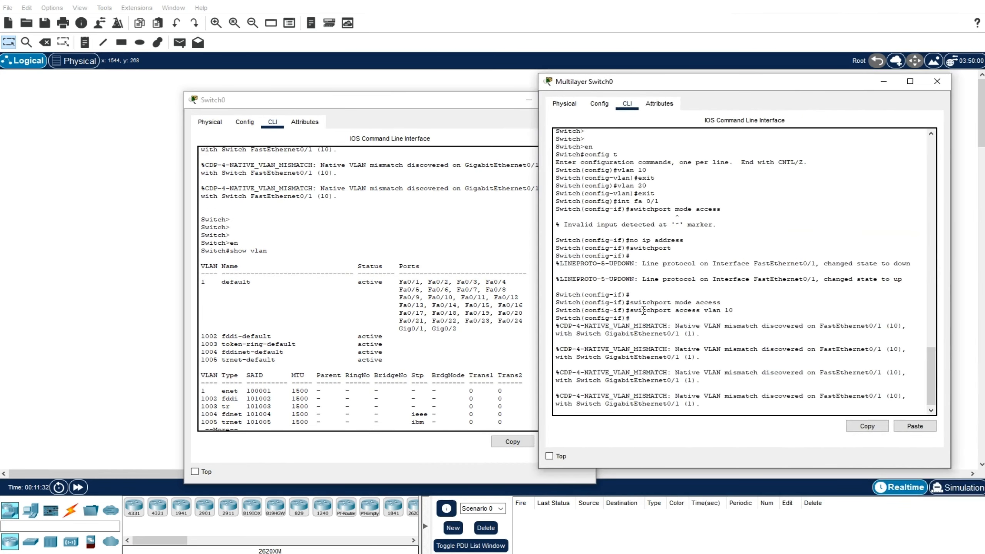
pyautogui.click(937, 81)
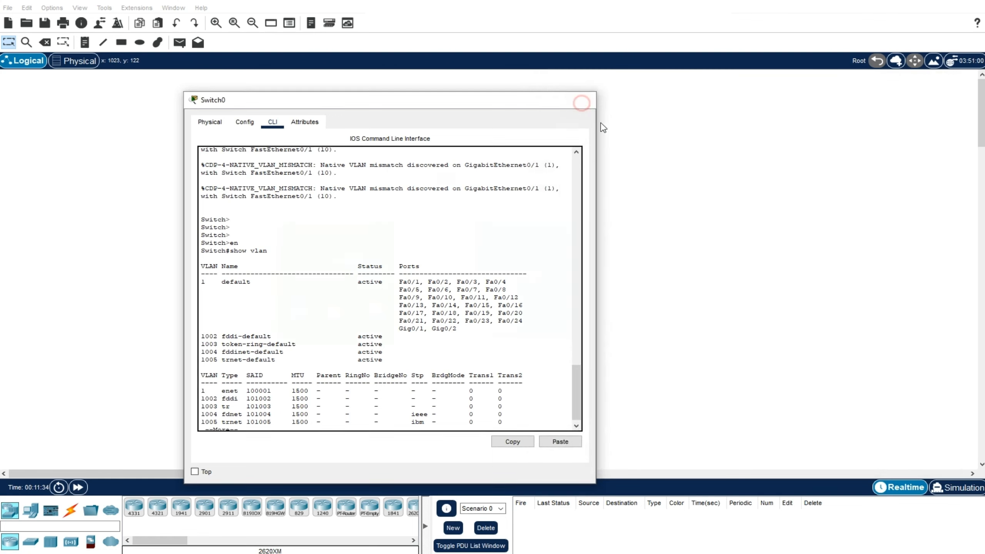
pyautogui.click(582, 102)
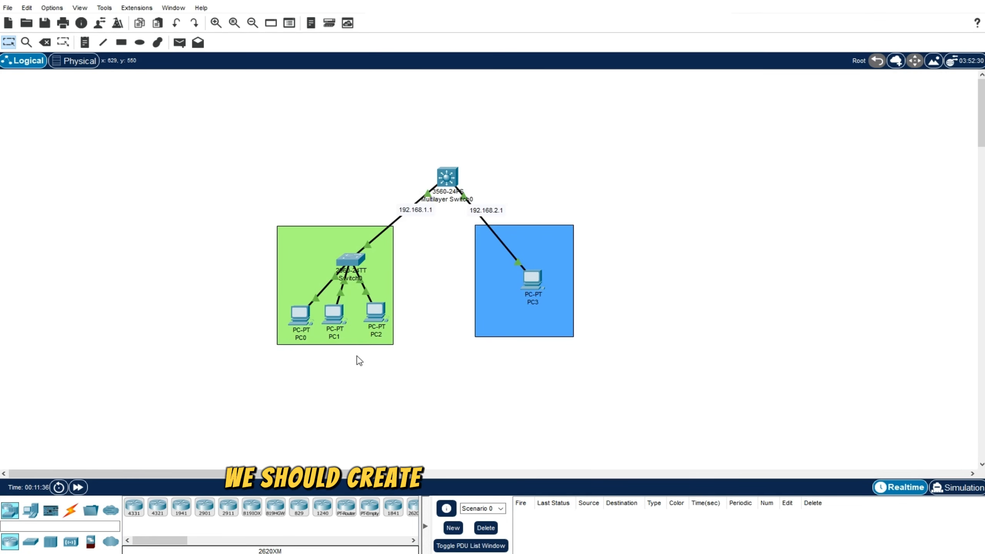
# - Reopen Switch0's command line and page through the rest of the VLAN listing to return to the privileged prompt
pyautogui.click(353, 261)
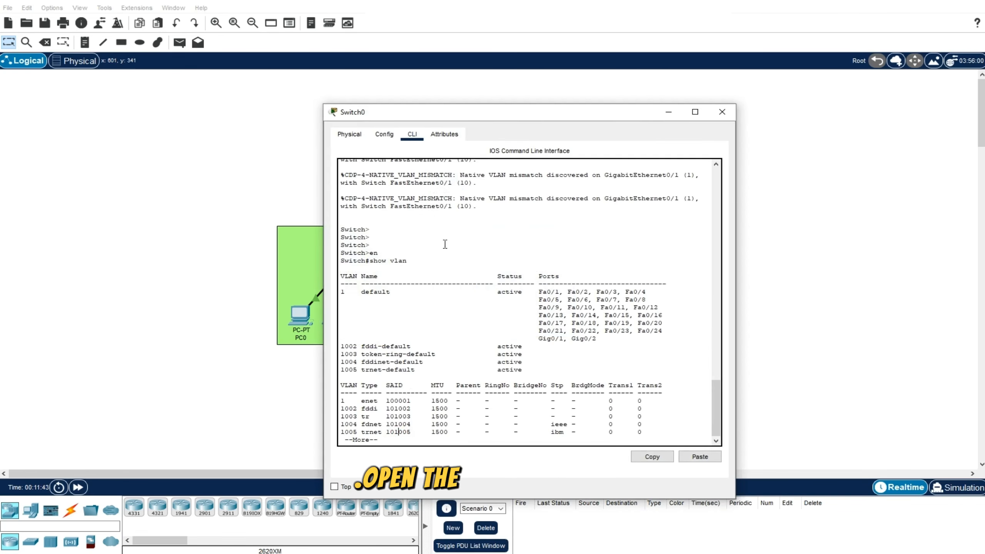
pyautogui.moveTo(459, 116); pyautogui.dragTo(517, 109)
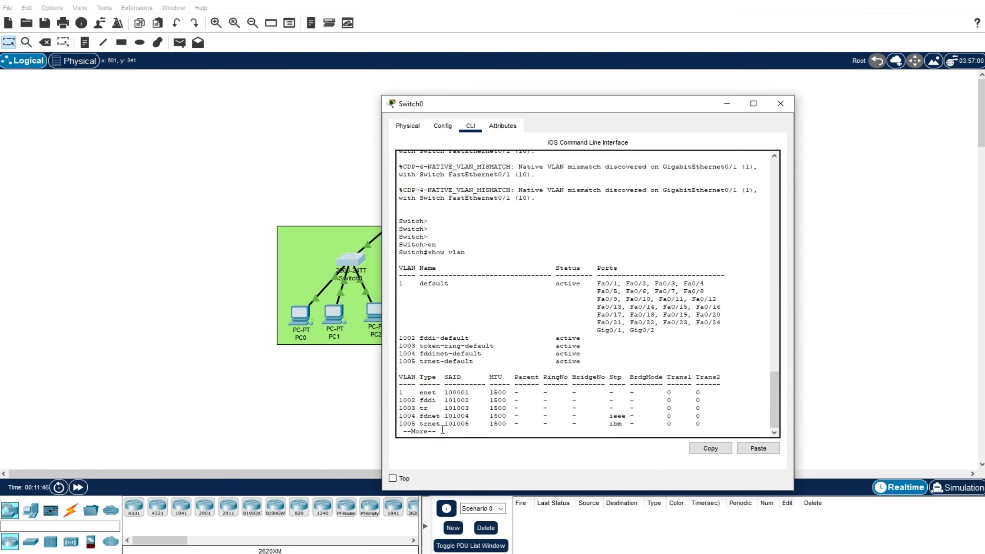
pyautogui.press('Return')
pyautogui.press('Return')
pyautogui.press('Return')
pyautogui.press('Return')
pyautogui.press('Return')
pyautogui.press('Return')
pyautogui.press('Return')
pyautogui.press('Return')
pyautogui.press('Return')
pyautogui.press('Return')
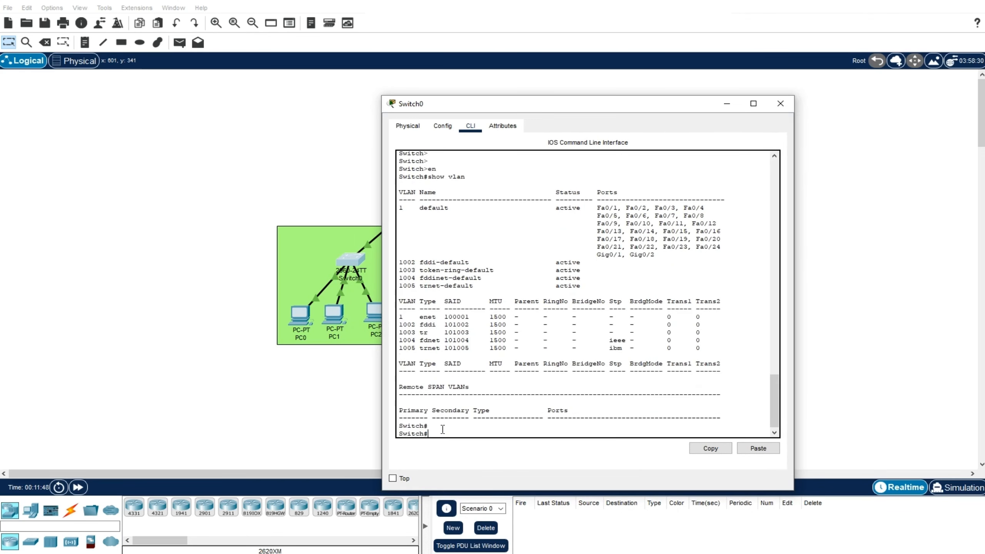
# - Enter global configuration mode on Switch0 with config t and create VLAN 10
pyautogui.write('config t')
pyautogui.press('Return')
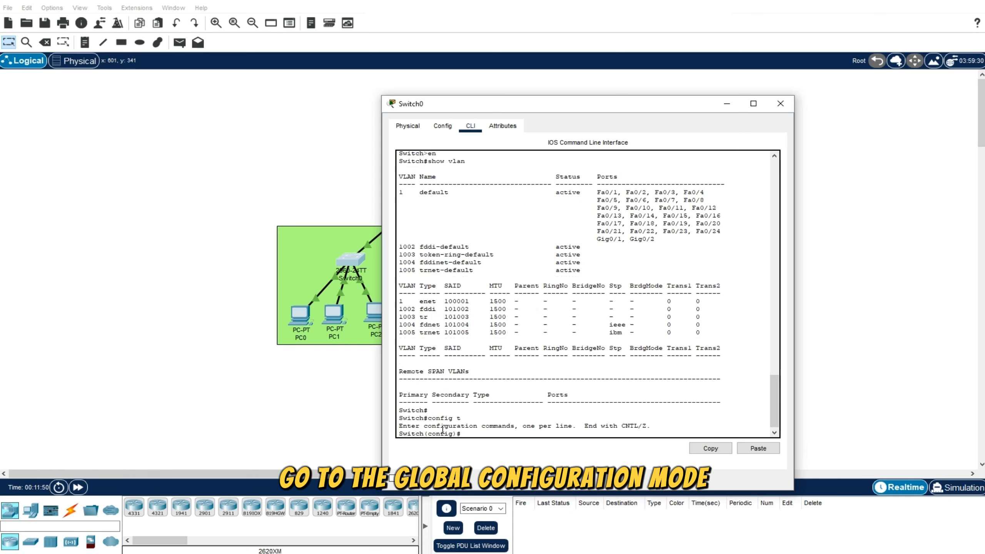
pyautogui.write('vlan 10')
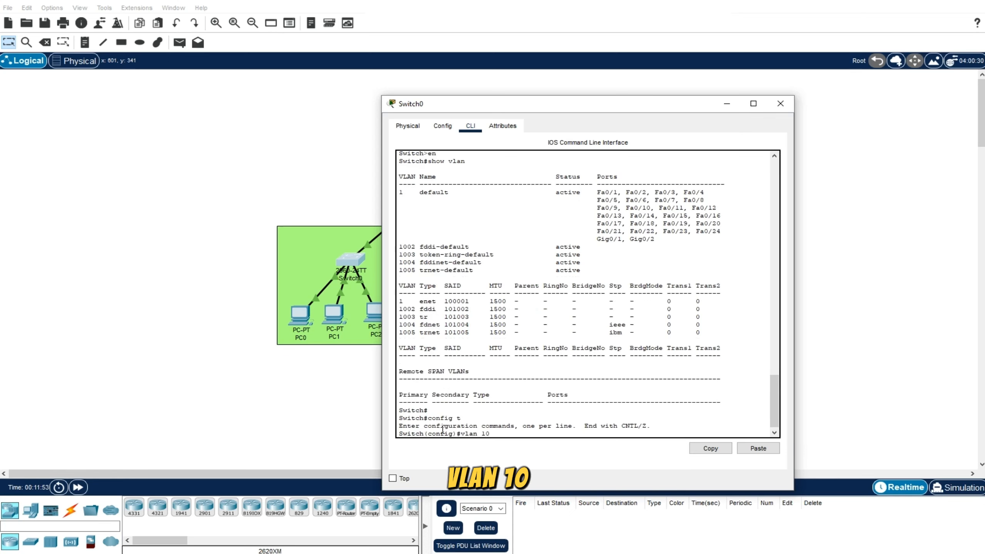
pyautogui.press('Return')
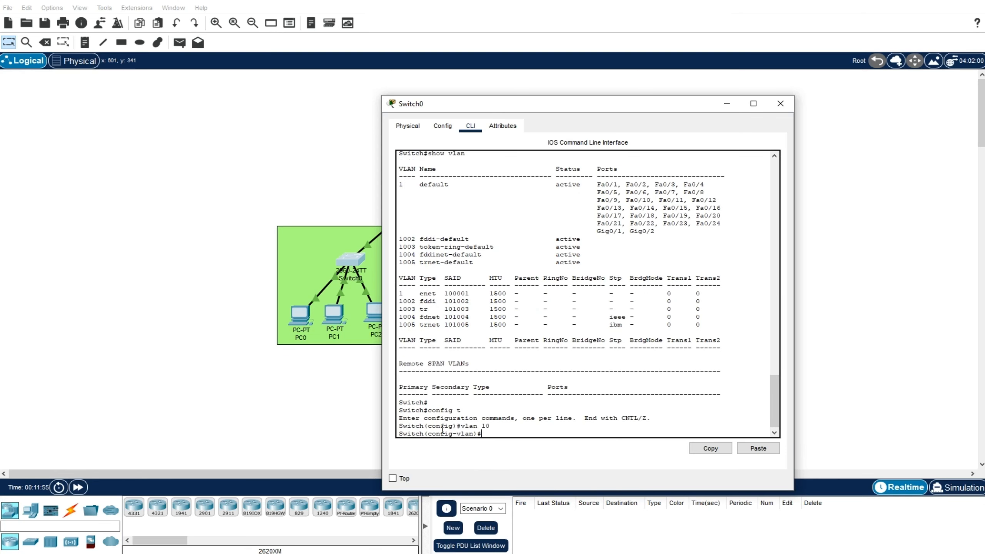
# - Enter interface range configuration on Switch0 for ports fa 0/1-20
pyautogui.moveTo(506, 99); pyautogui.dragTo(624, 103)
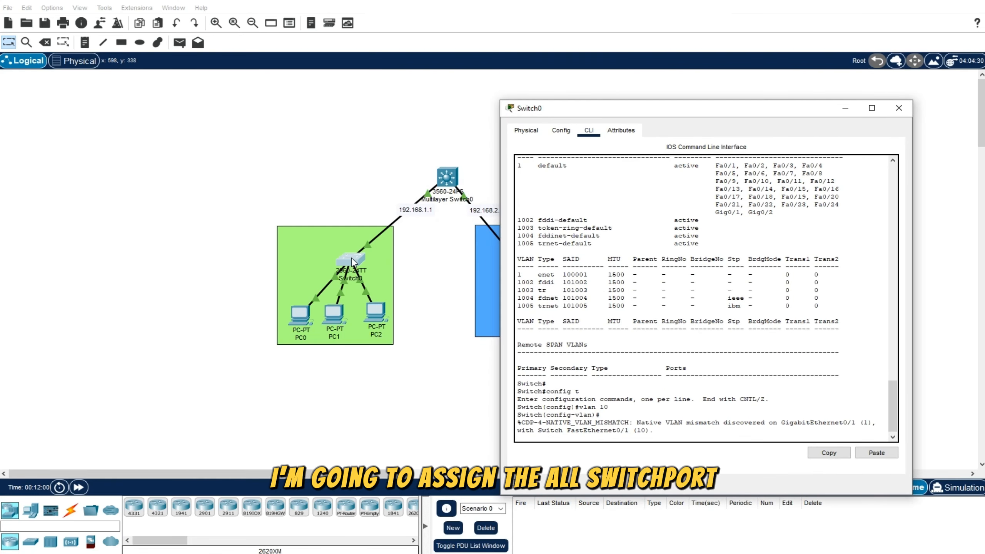
pyautogui.click(650, 433)
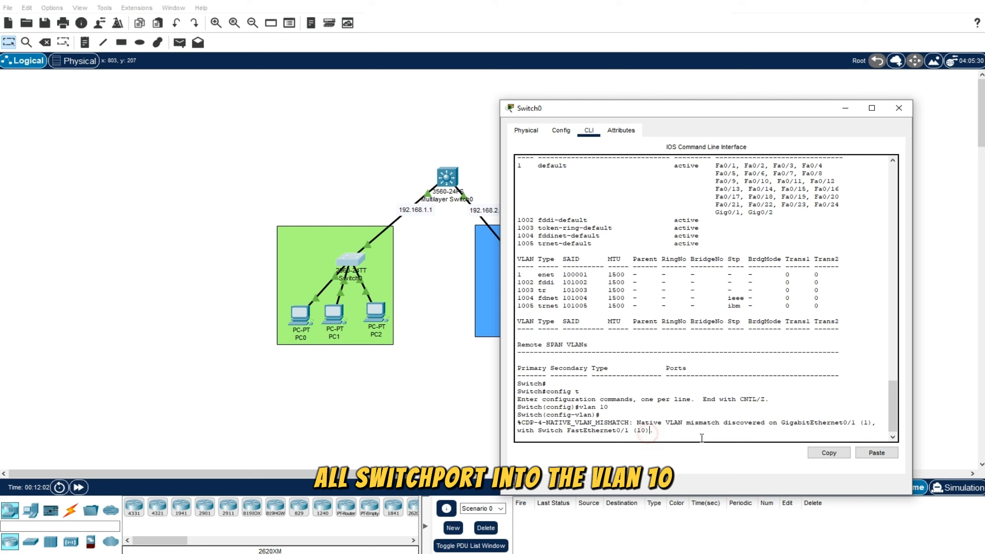
pyautogui.press('Return')
pyautogui.press('Return')
pyautogui.press('Return')
pyautogui.press('Return')
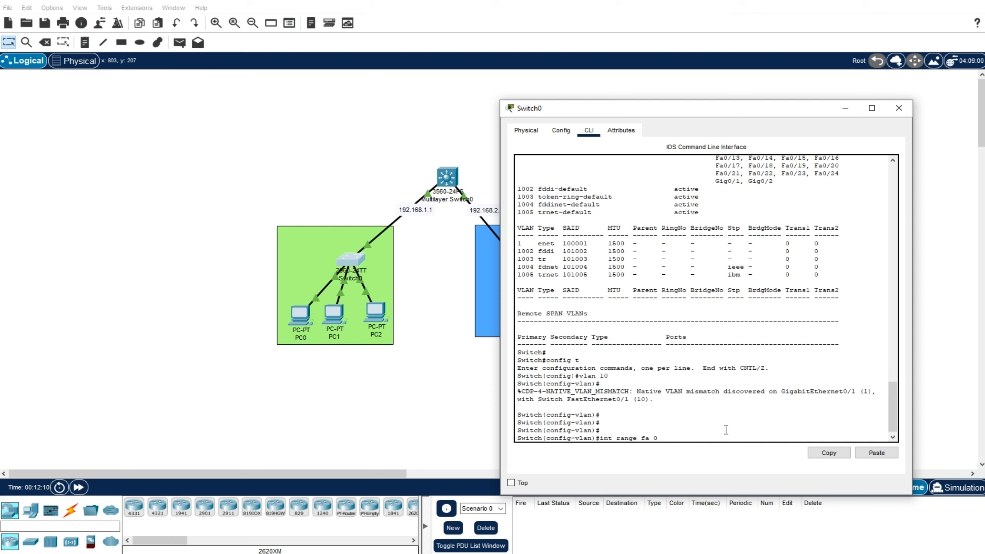
pyautogui.write('int range fa 0/1-20')
pyautogui.moveTo(667, 437); pyautogui.dragTo(684, 438)
pyautogui.click(687, 438)
pyautogui.press('Return')
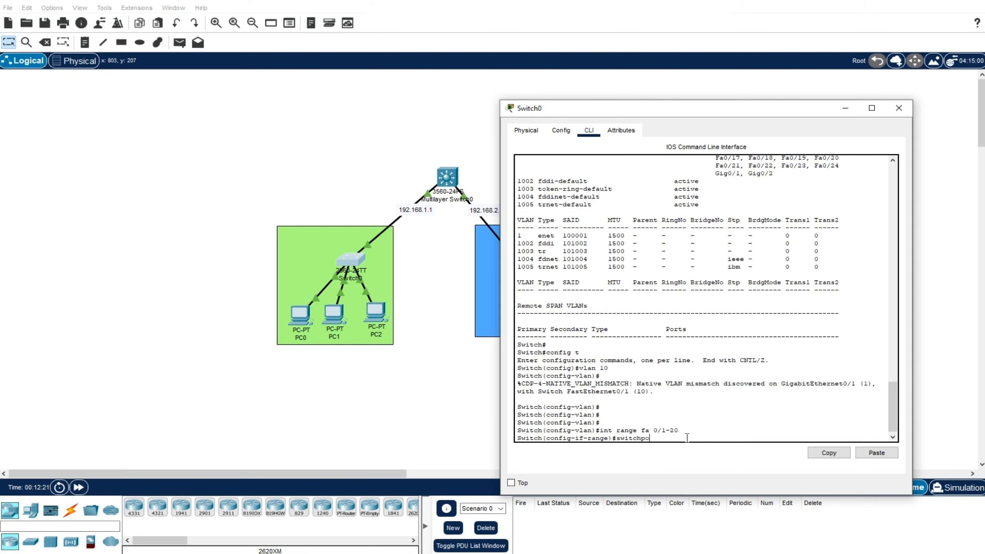
# - Set the selected Switch0 ports to access mode, assign them to VLAN 10, and exit the interface range configuration
pyautogui.write('switchport mode access')
pyautogui.press('Return')
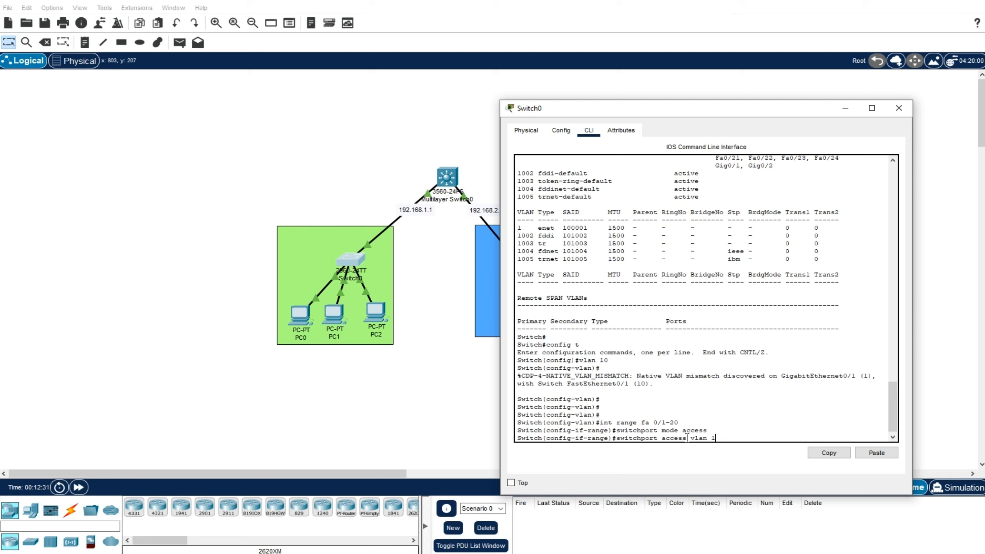
pyautogui.write('0')
pyautogui.press('Return')
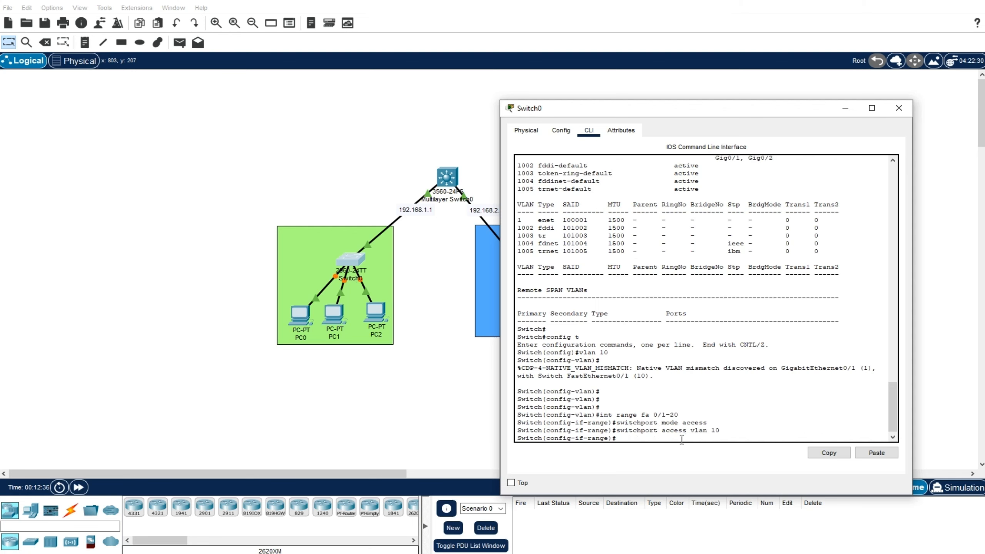
pyautogui.write('exit')
pyautogui.press('Return')
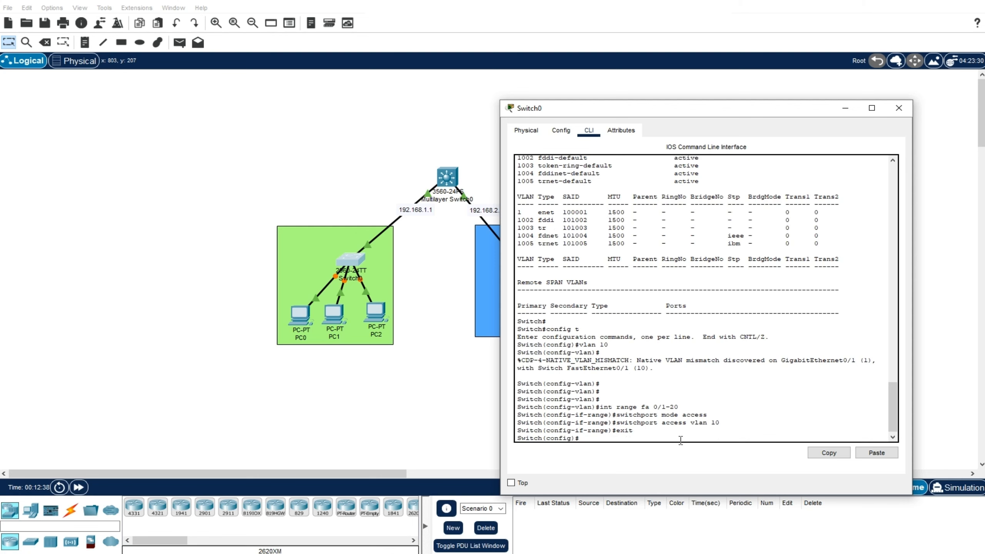
# - Return Switch0 to privileged mode and list its VLANs with show vlan to check which ports belong to VLAN 10
pyautogui.write('exit')
pyautogui.press('Return')
pyautogui.write('show vlan')
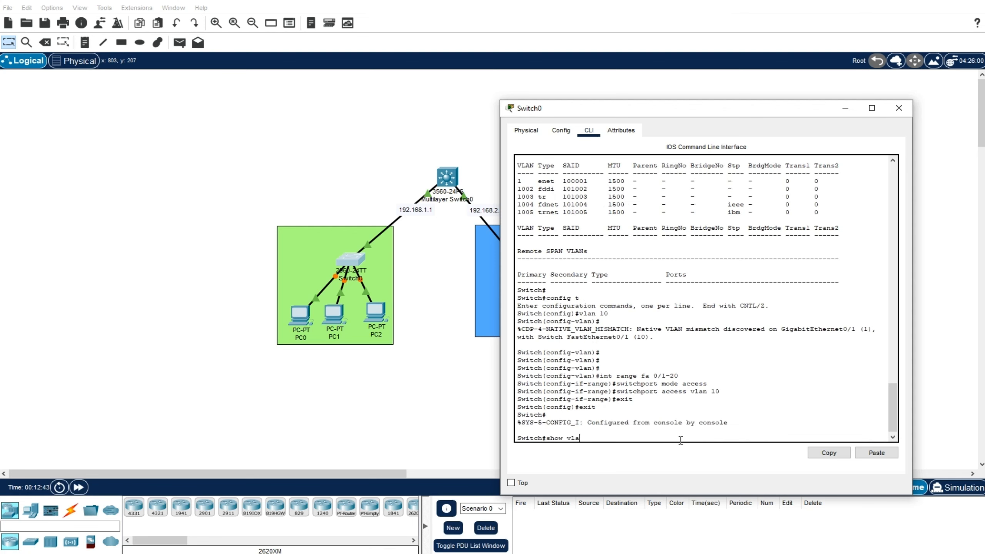
pyautogui.press('Return')
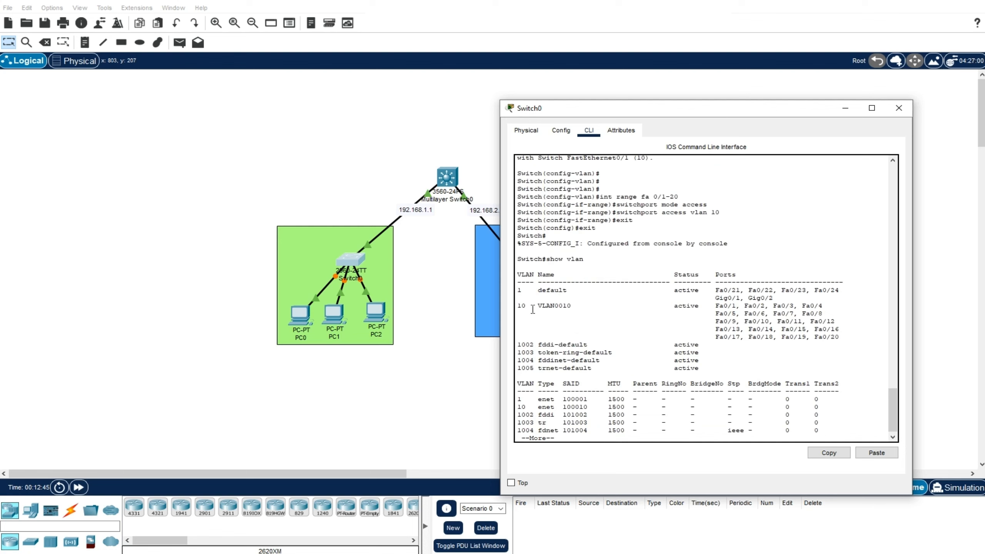
pyautogui.click(674, 324)
pyautogui.moveTo(712, 306); pyautogui.dragTo(840, 336)
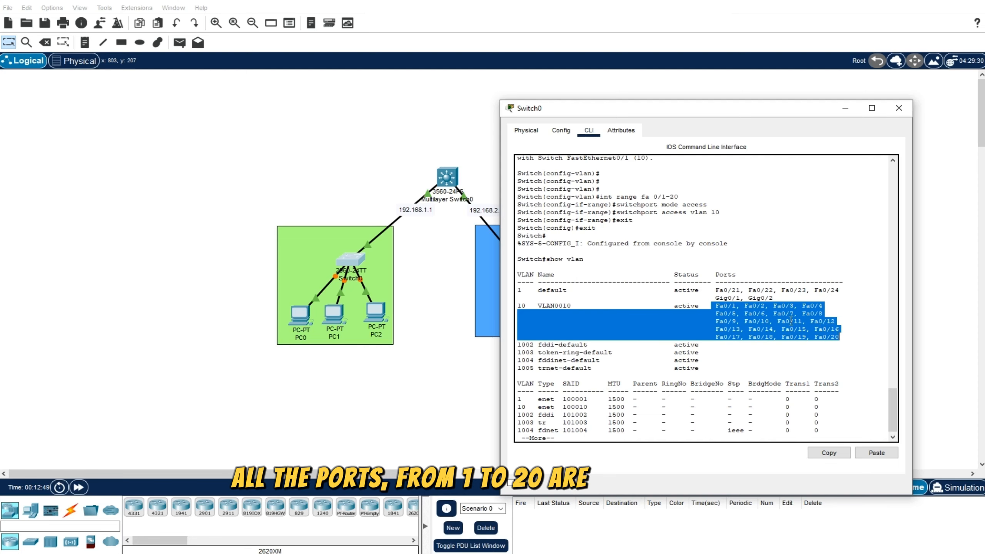
pyautogui.moveTo(571, 305); pyautogui.dragTo(485, 308)
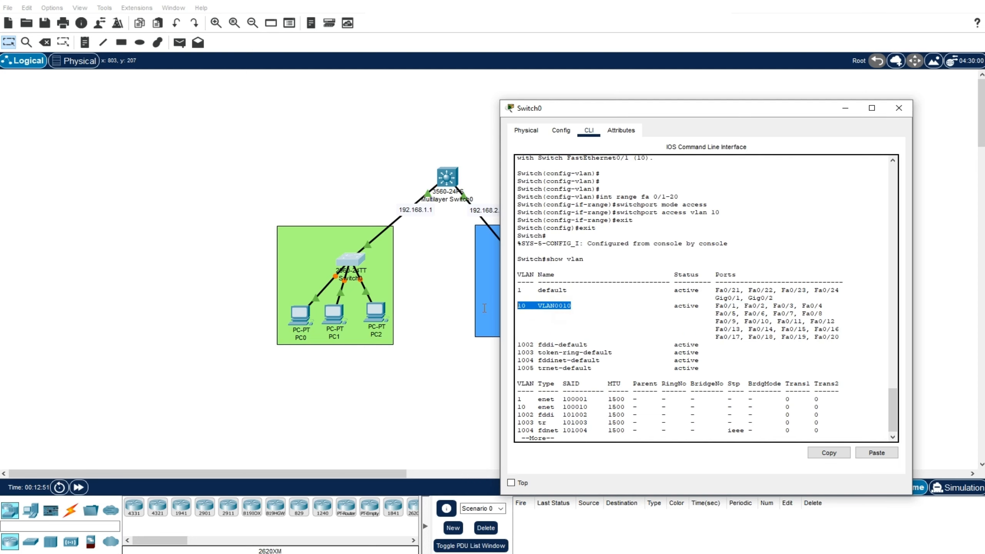
pyautogui.click(898, 108)
# - Fast-forward the simulation and check the multilayer switch's command line for native VLAN mismatch messages
pyautogui.click(71, 485)
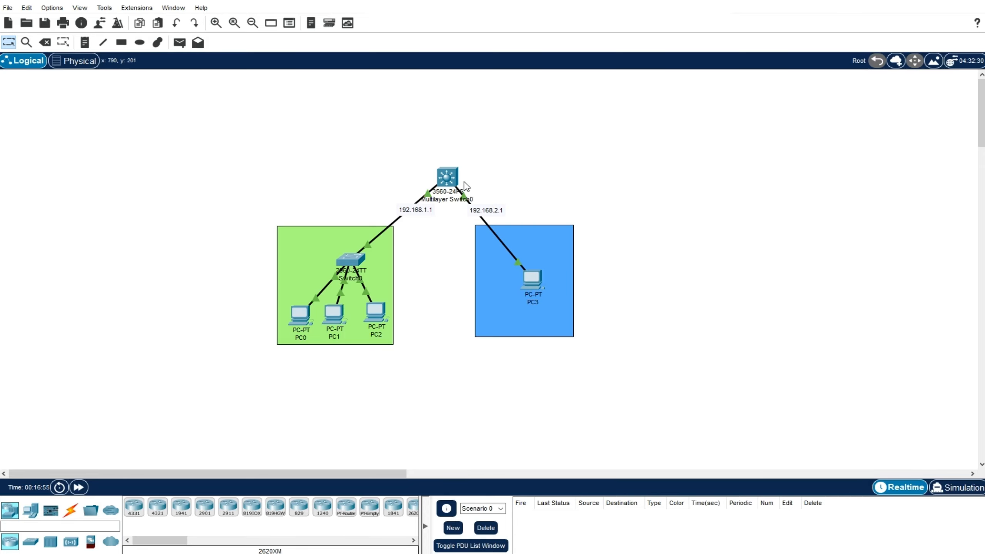
pyautogui.click(452, 179)
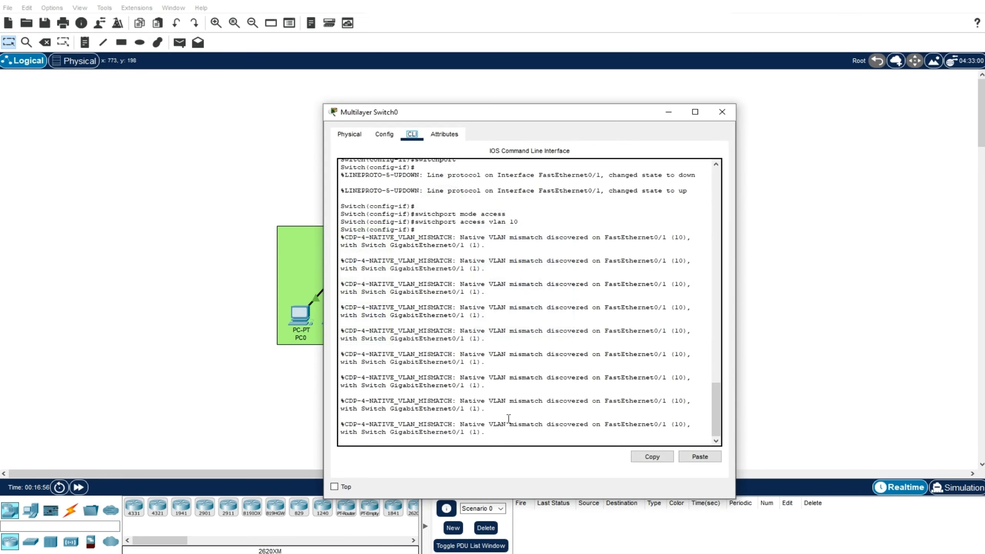
pyautogui.press('Return')
pyautogui.press('Return')
pyautogui.press('Return')
pyautogui.press('Return')
pyautogui.press('Return')
pyautogui.press('Return')
pyautogui.press('Return')
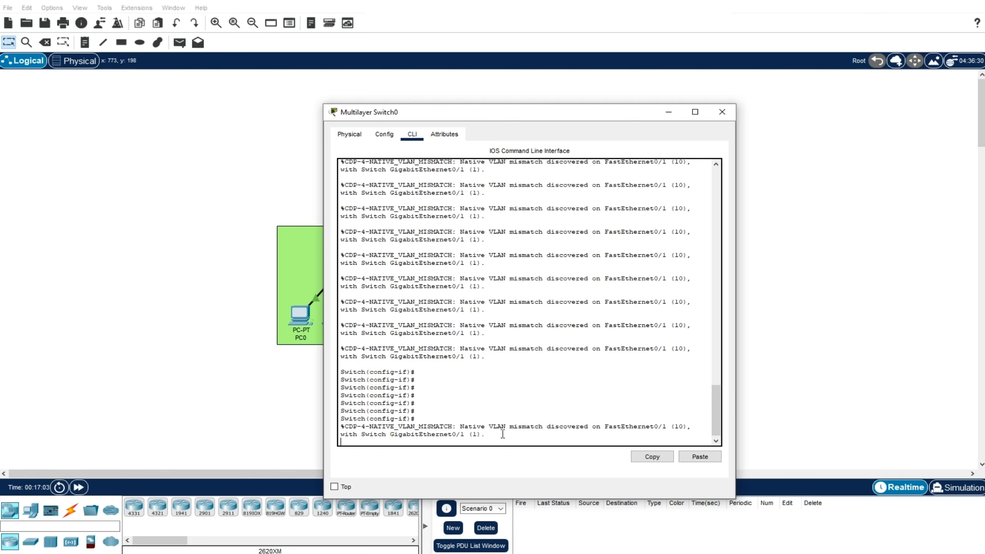
pyautogui.click(722, 112)
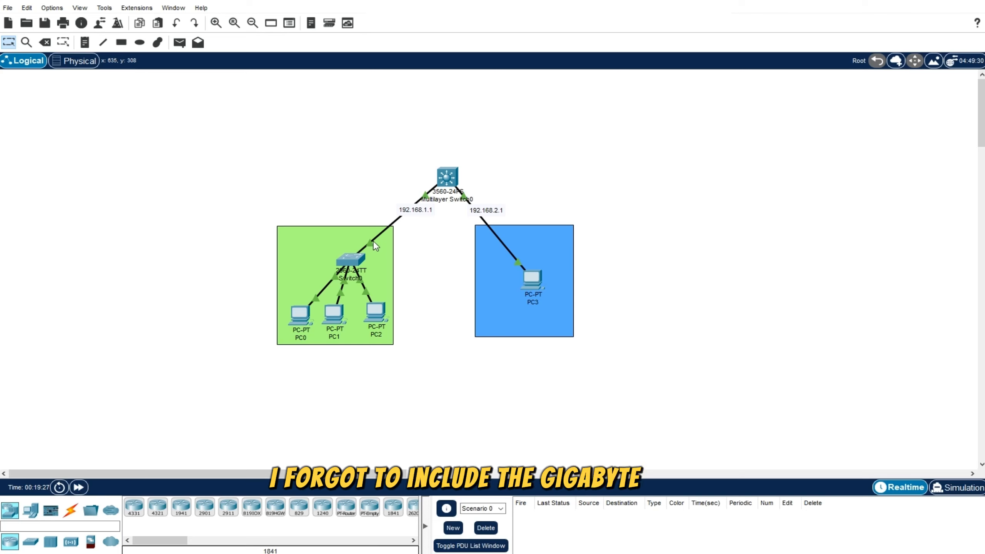
# - Reconnect Switch0's end of the multilayer switch link to FastEthernet0/20 and fast-forward the simulation until the link settles
pyautogui.moveTo(373, 243)
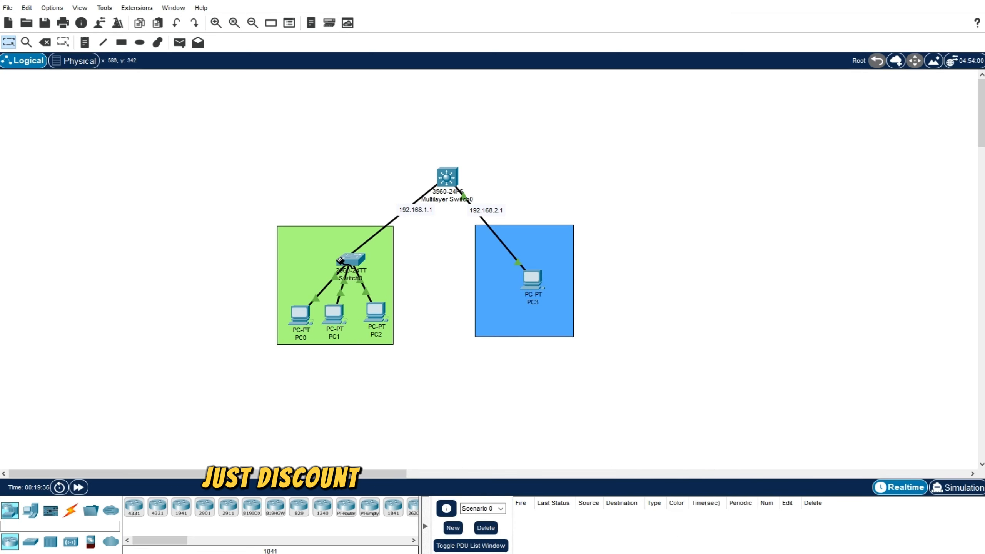
pyautogui.click(341, 260)
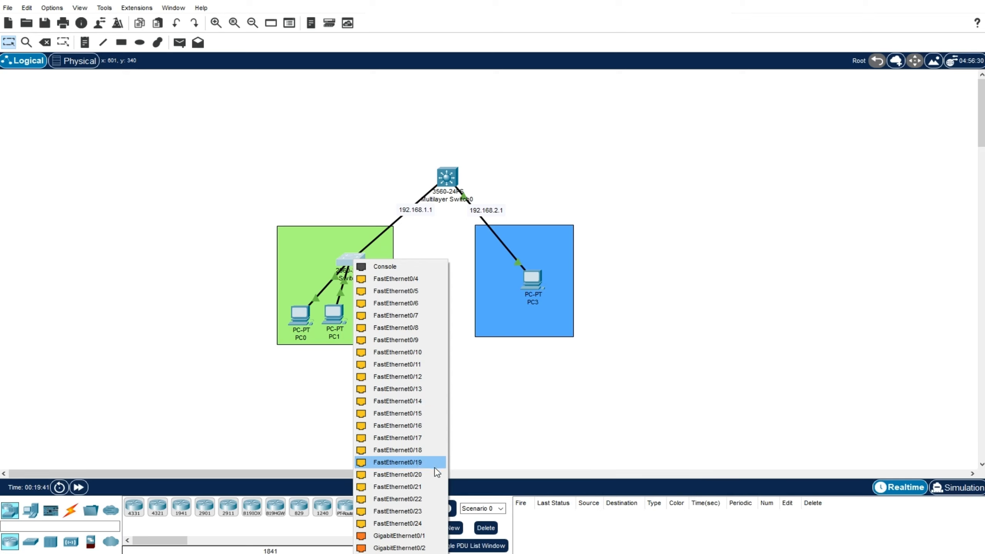
pyautogui.click(398, 474)
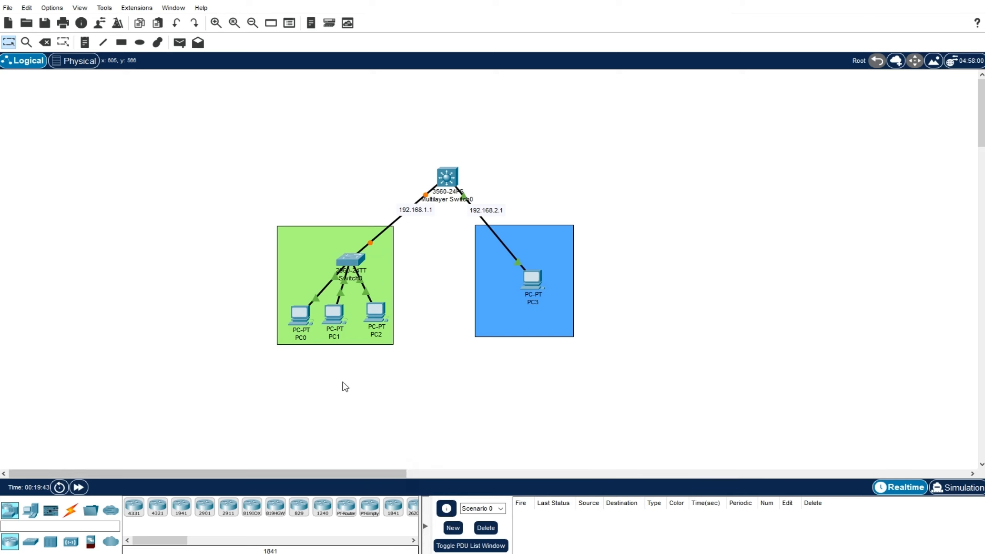
pyautogui.click(78, 488)
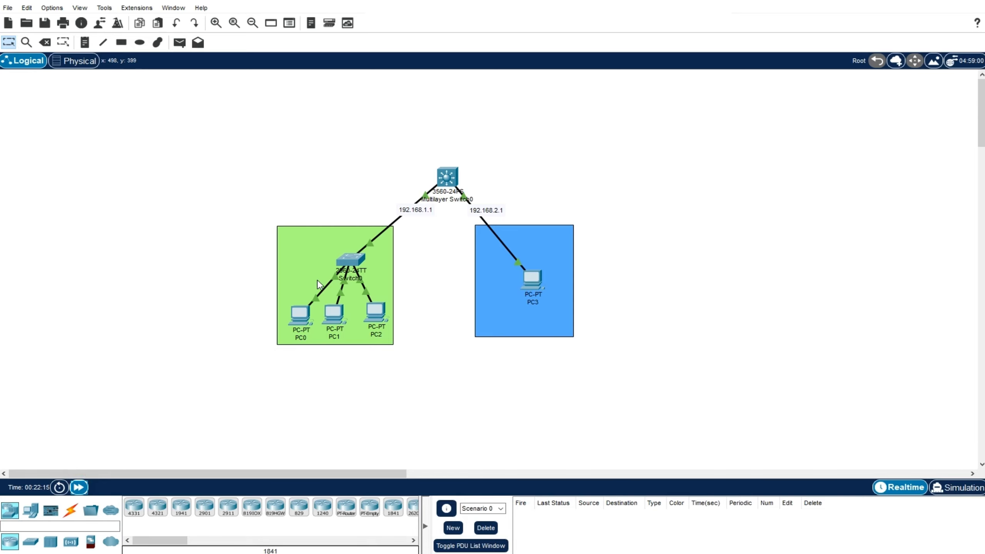
# - Check Switch0's log messages for the moved link and page further through its pending VLAN listing
pyautogui.click(351, 259)
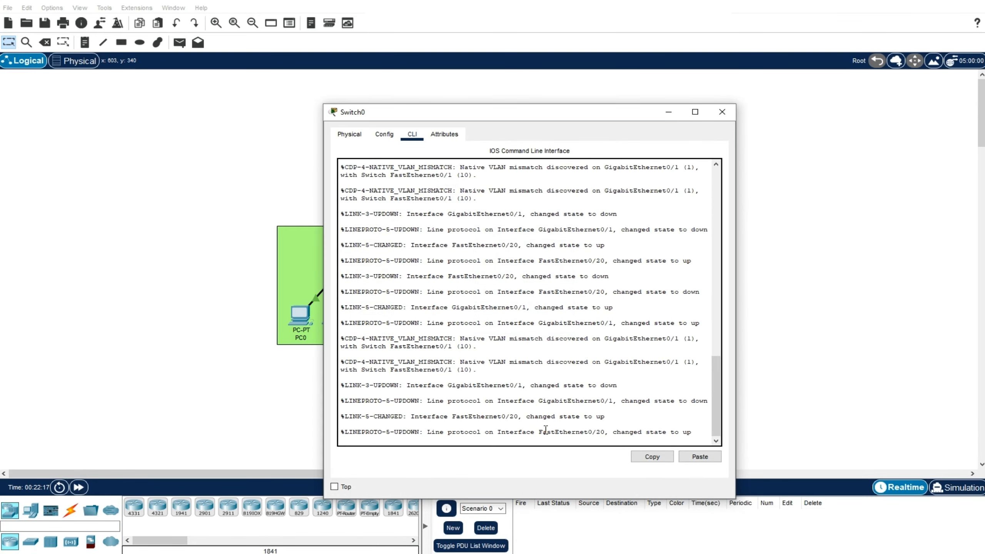
pyautogui.press('Return')
pyautogui.press('Return')
pyautogui.press('Return')
pyautogui.press('Return')
pyautogui.press('Return')
pyautogui.press('Return')
pyautogui.press('Return')
pyautogui.press('Return')
pyautogui.press('Return')
pyautogui.press('Return')
pyautogui.press('Return')
pyautogui.press('Return')
pyautogui.press('Return')
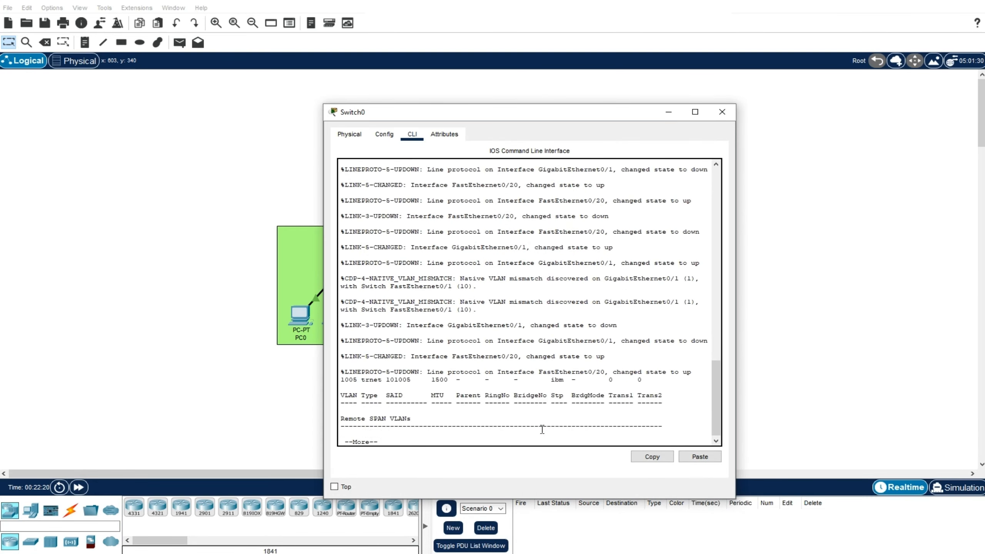
pyautogui.click(722, 112)
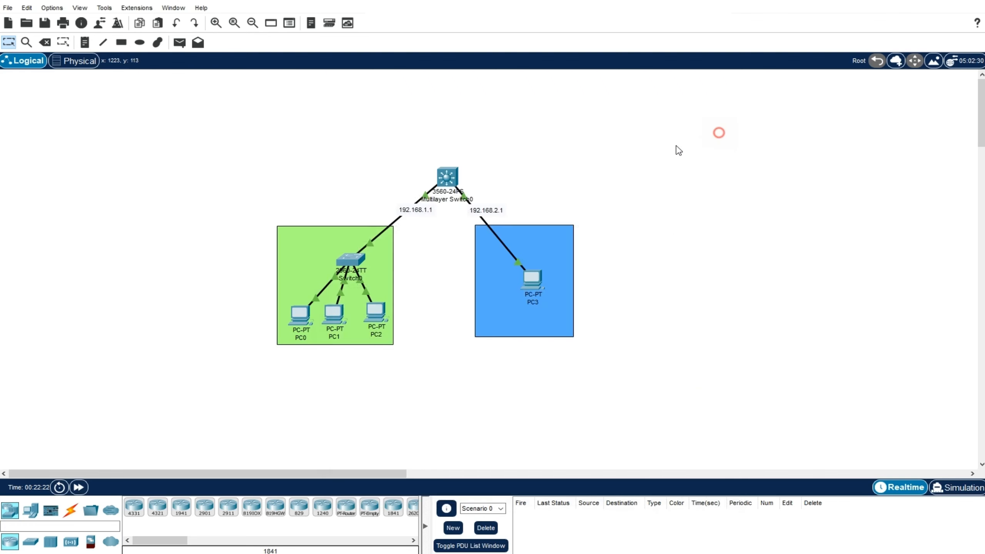
# - Check the multilayer switch's command line for new VLAN mismatch messages and bring back its configuration prompt
pyautogui.click(451, 178)
pyautogui.click(661, 415)
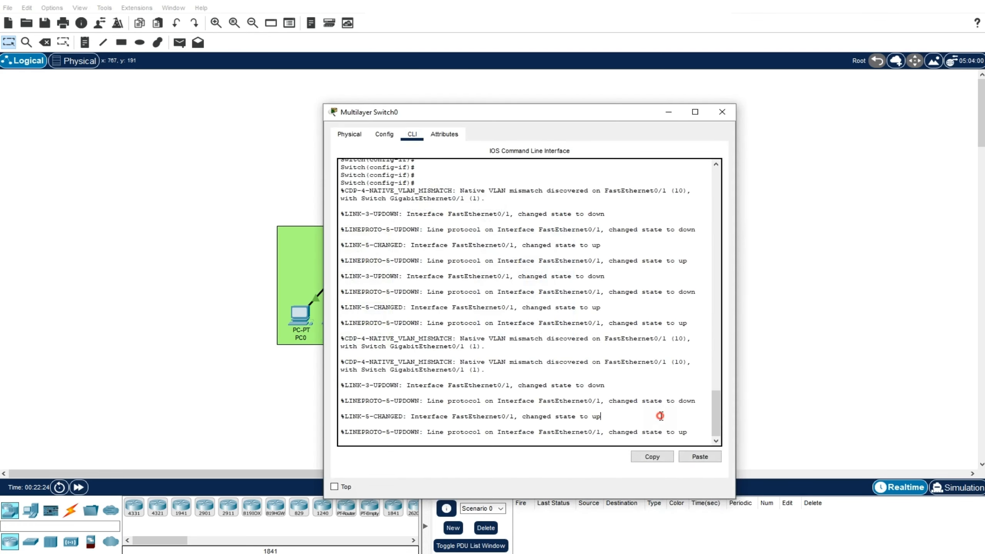
pyautogui.press('Return')
pyautogui.press('Return')
pyautogui.press('Return')
pyautogui.press('Return')
pyautogui.press('Return')
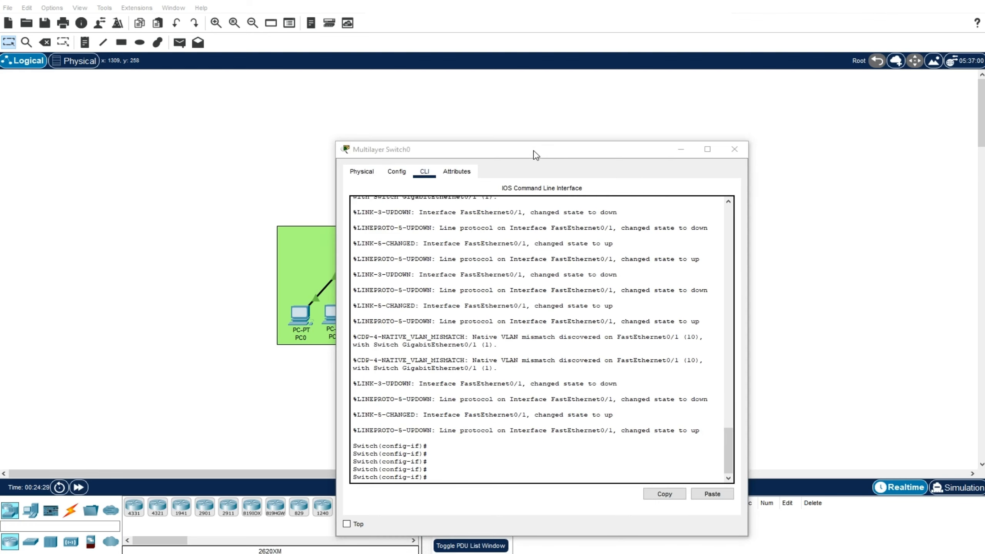
# - Examine the multilayer switch's link to PC3 and review the earlier commands that created VLAN 20
pyautogui.moveTo(535, 152); pyautogui.dragTo(737, 355)
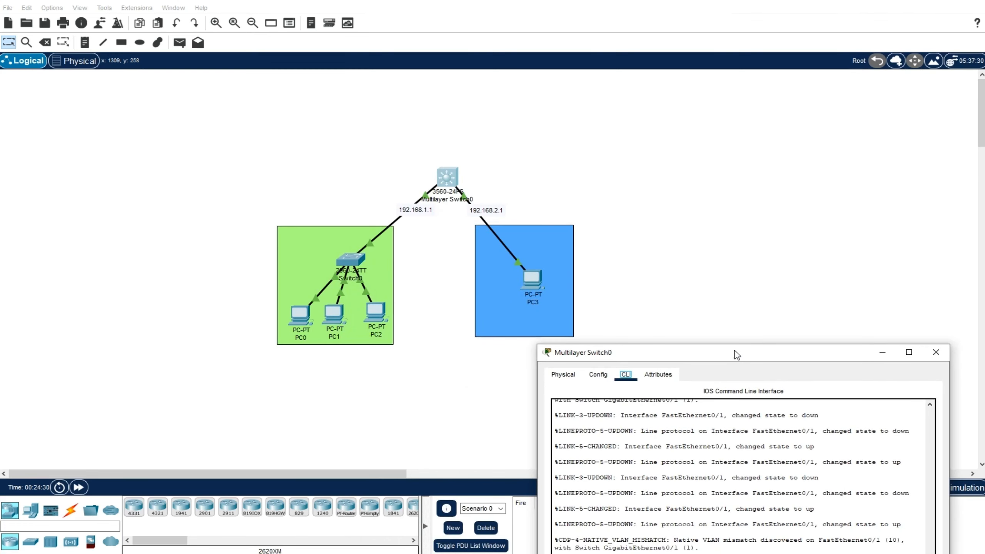
pyautogui.click(578, 190)
pyautogui.moveTo(466, 202)
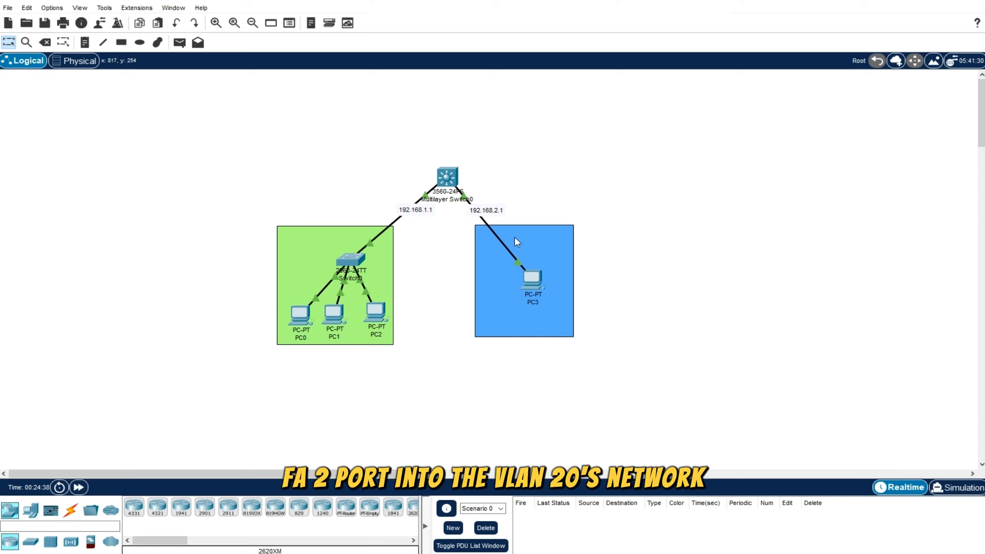
pyautogui.click(402, 553)
pyautogui.click(451, 518)
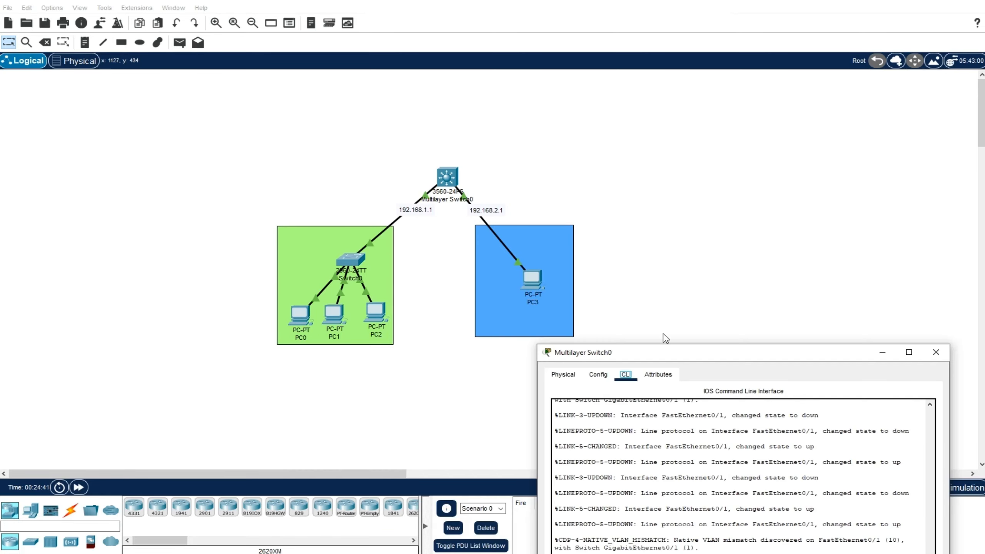
pyautogui.moveTo(667, 353); pyautogui.dragTo(441, 84)
pyautogui.scroll(10, 480, 212)
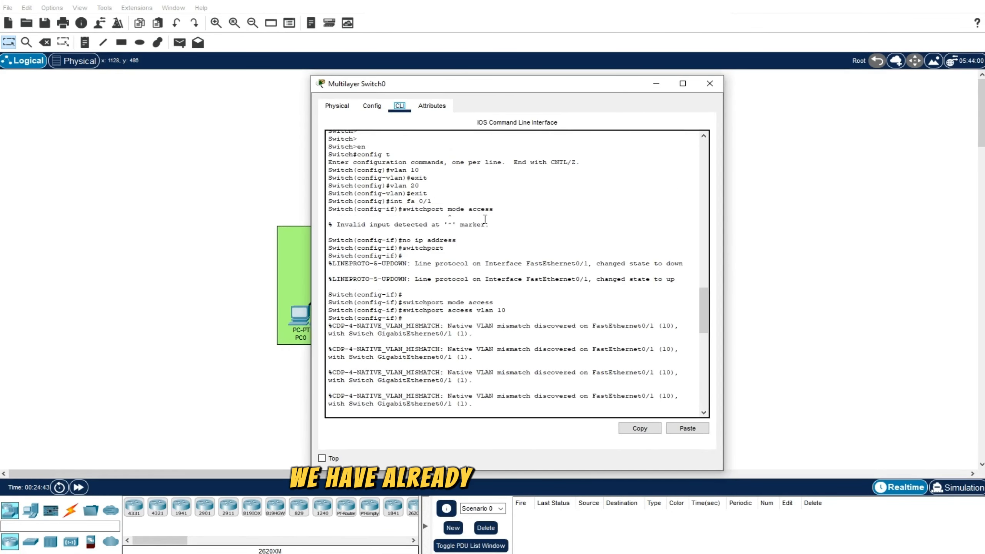
pyautogui.moveTo(413, 288); pyautogui.dragTo(393, 290)
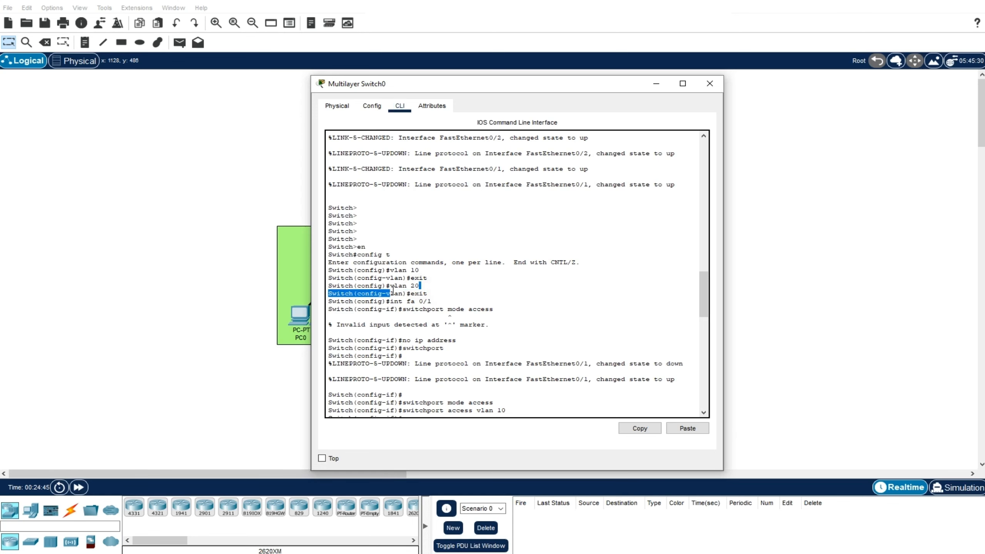
pyautogui.click(446, 290)
pyautogui.scroll(-15, 447, 283)
pyautogui.scroll(-8, 446, 283)
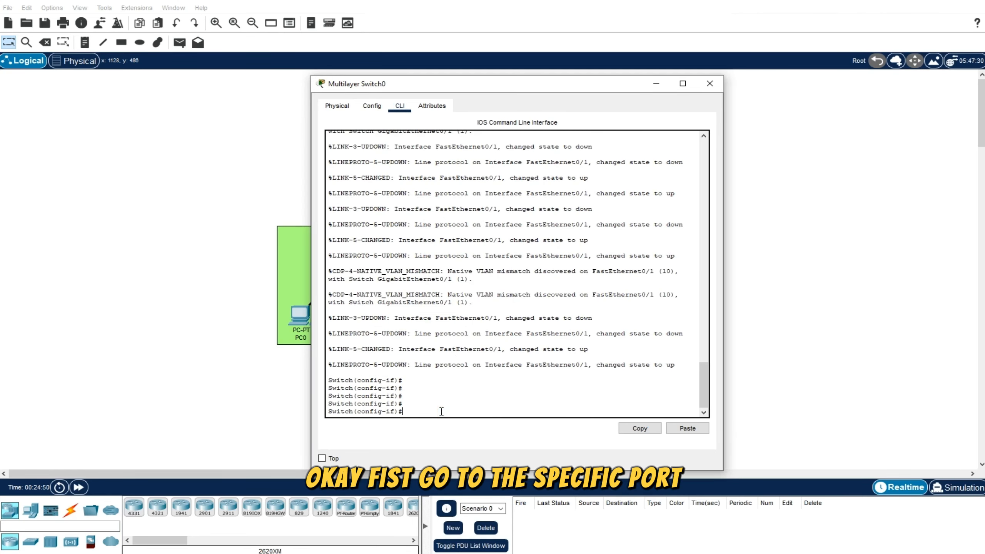
# - Switch the multilayer switch to interface fa 0/2 configuration and remove the port's IP address with no ip address
pyautogui.write('exit')
pyautogui.press('Return')
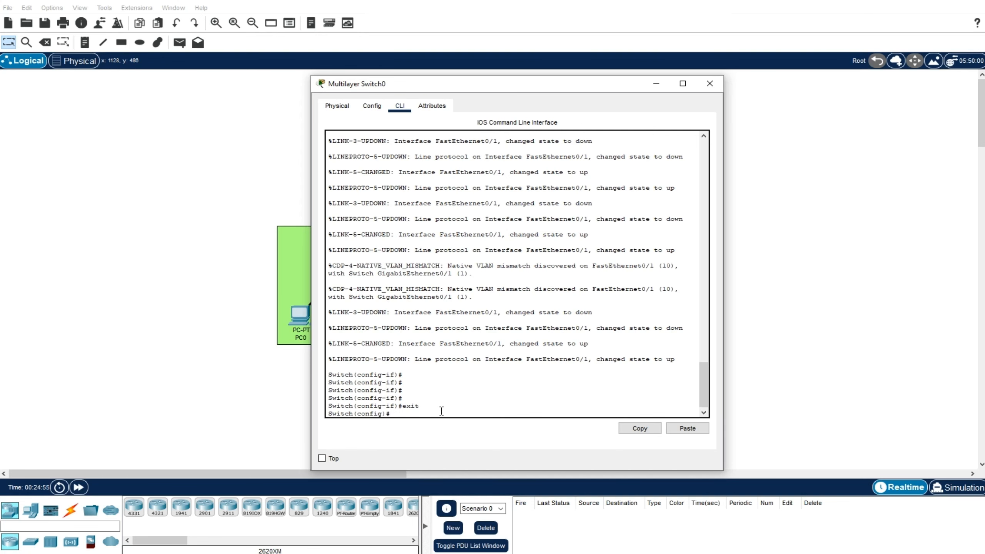
pyautogui.write('int fa 0/2')
pyautogui.press('Return')
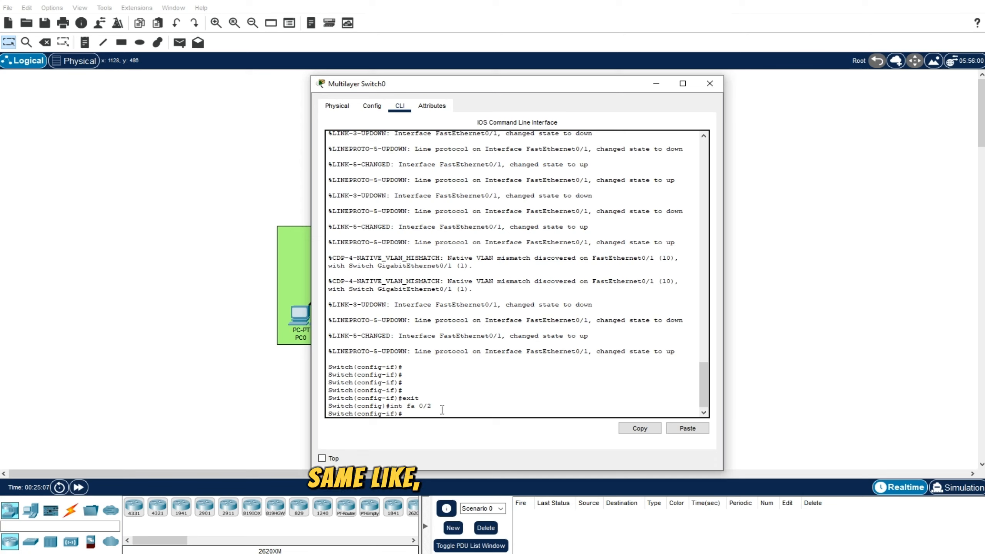
pyautogui.write('ip address')
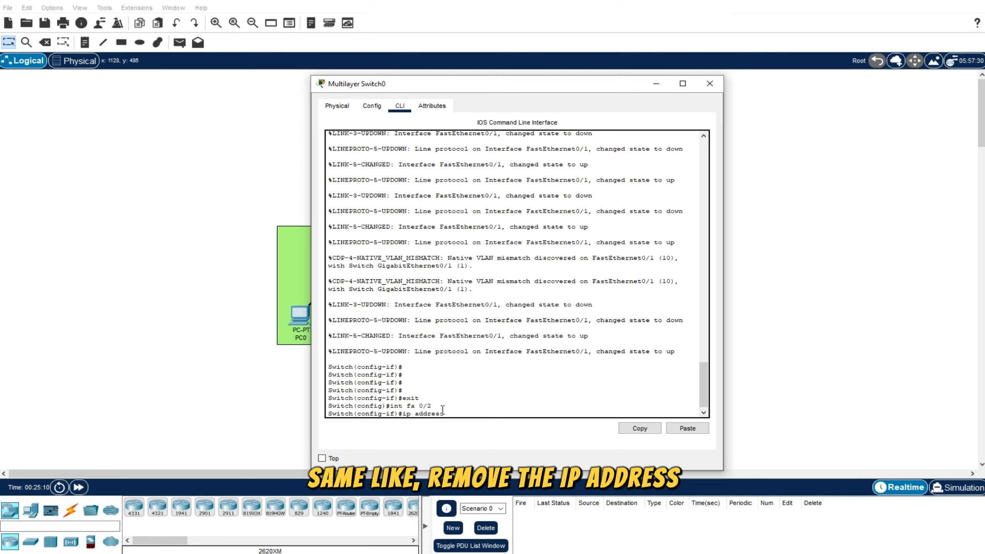
pyautogui.press('Return')
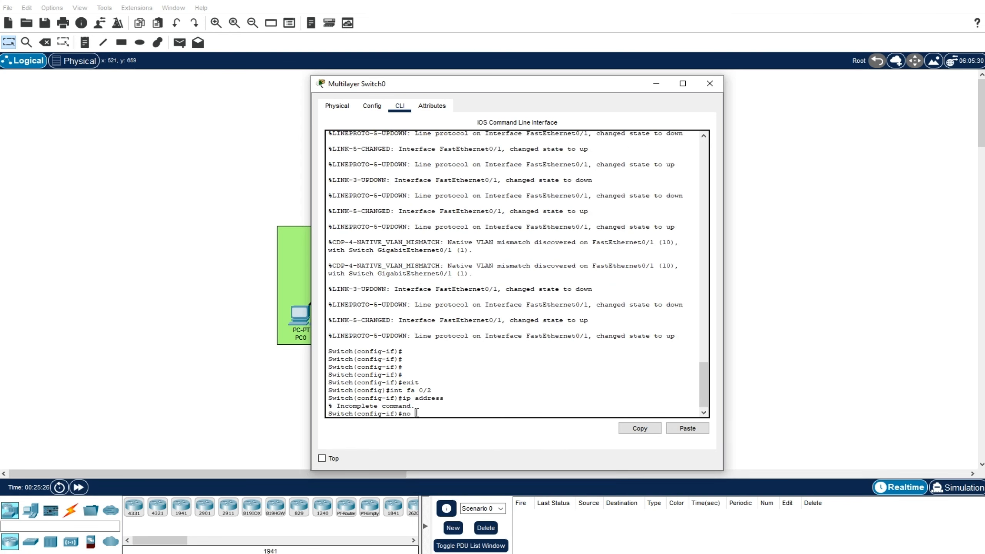
pyautogui.write('no ip address')
pyautogui.press('Return')
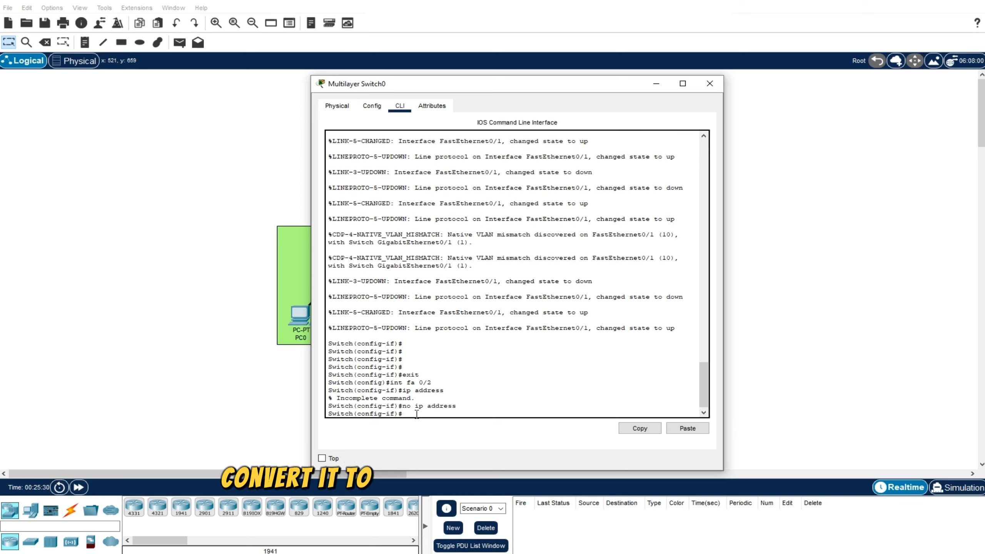
# - Convert interface fa 0/2 to a Layer 2 port with switchport and set it to access mode with switchport mode access
pyautogui.write('switchport')
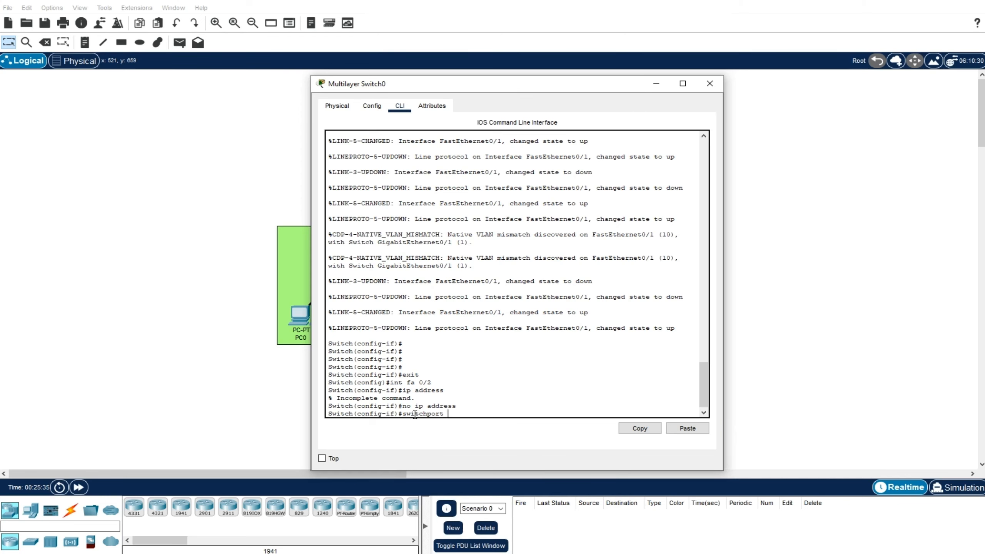
pyautogui.press('Return')
pyautogui.press('Return')
pyautogui.press('Return')
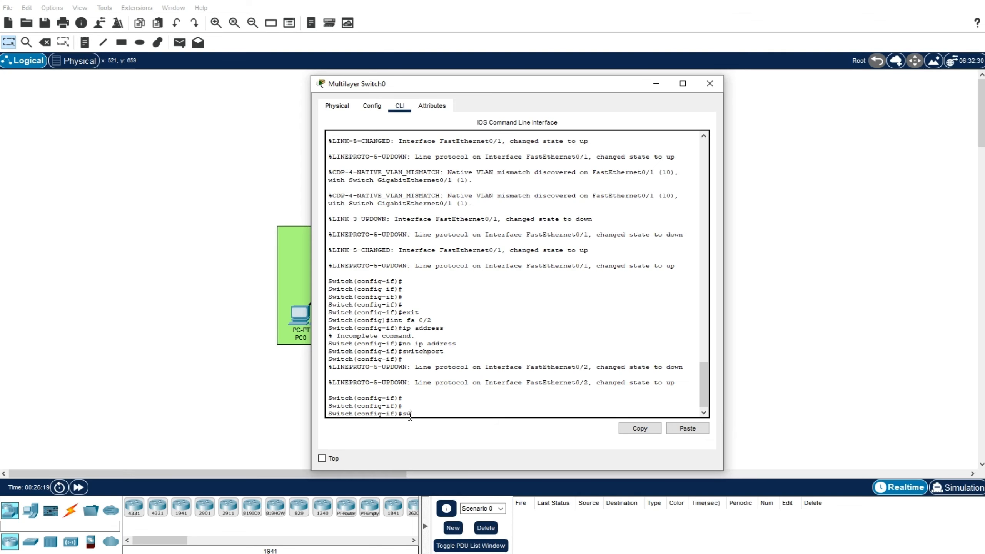
pyautogui.write('switchp[p')
pyautogui.write('ort mode access')
pyautogui.press('Return')
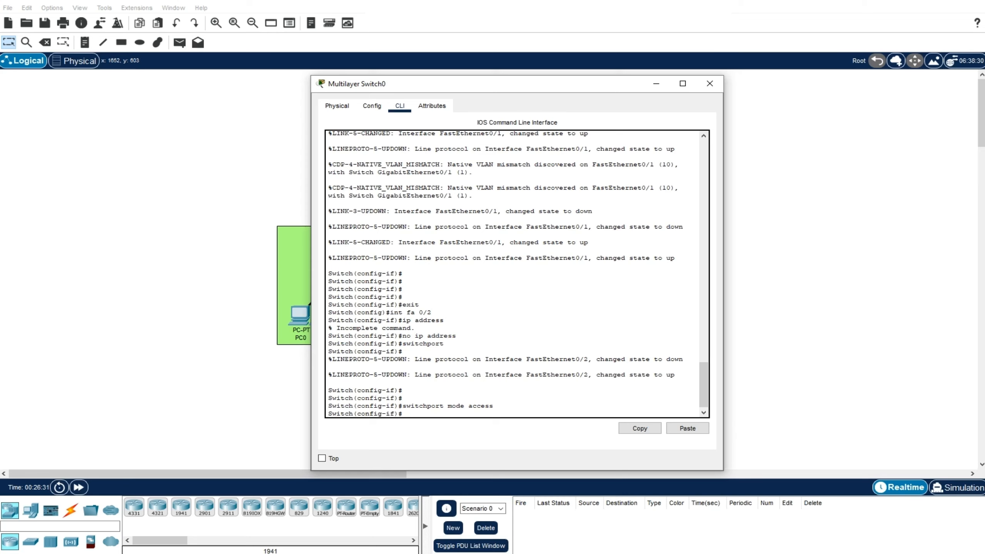
# - Assign interface fa 0/2 to VLAN 20 with switchport access vlan 20 and exit to global configuration mode
pyautogui.click(522, 414)
pyautogui.write('switchport access vlan 20')
pyautogui.press('Return')
pyautogui.moveTo(524, 406); pyautogui.dragTo(440, 406)
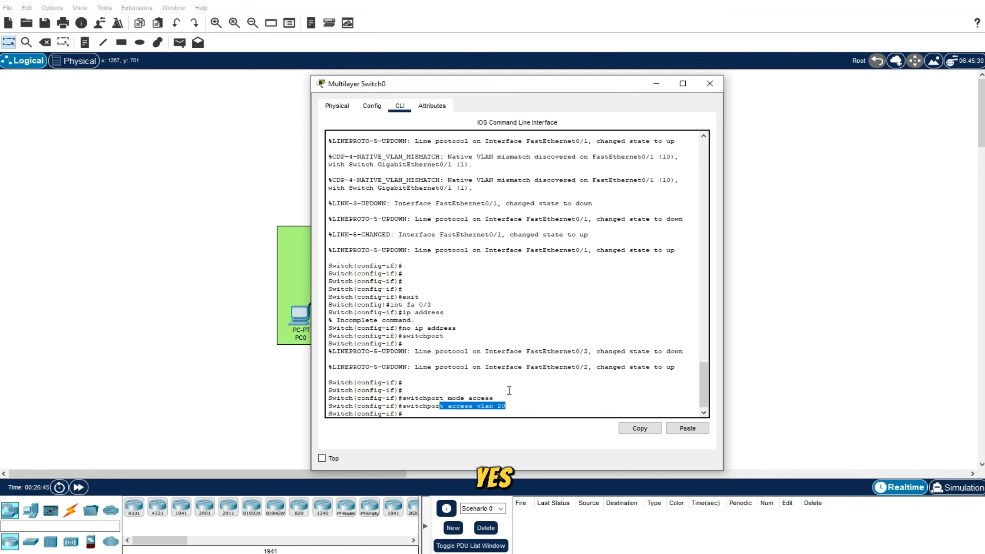
pyautogui.click(509, 390)
pyautogui.scroll(-1, 581, 399)
pyautogui.click(527, 415)
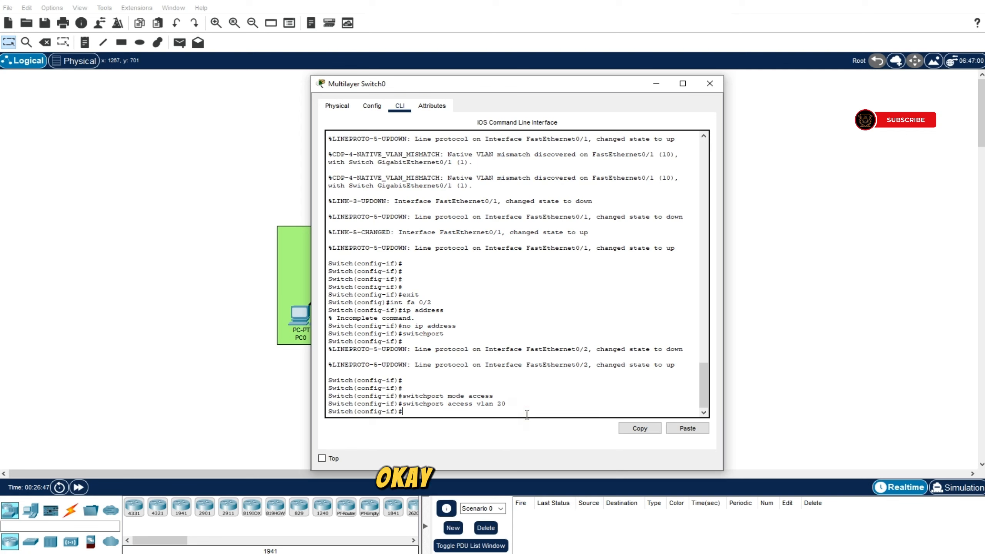
pyautogui.write('exit')
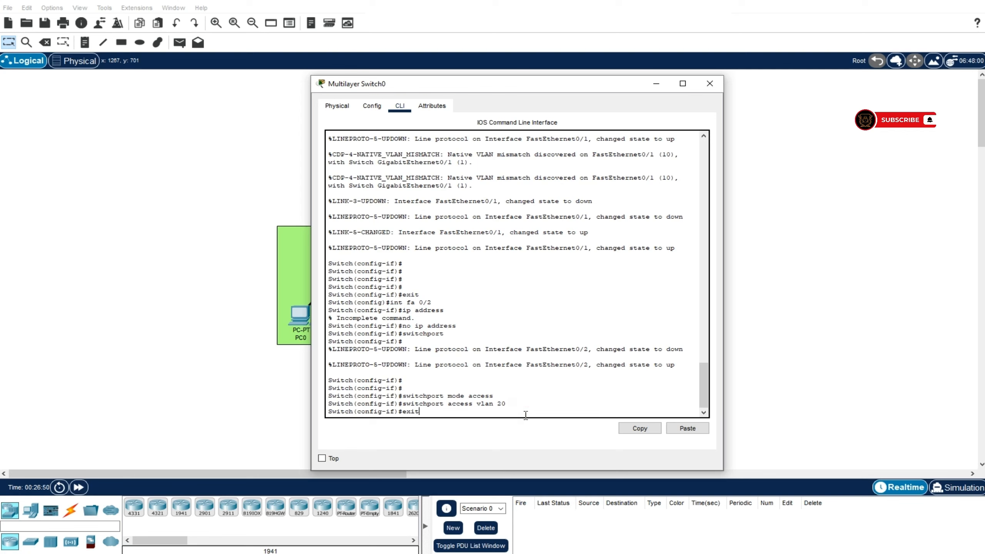
pyautogui.press('Return')
pyautogui.press('Return')
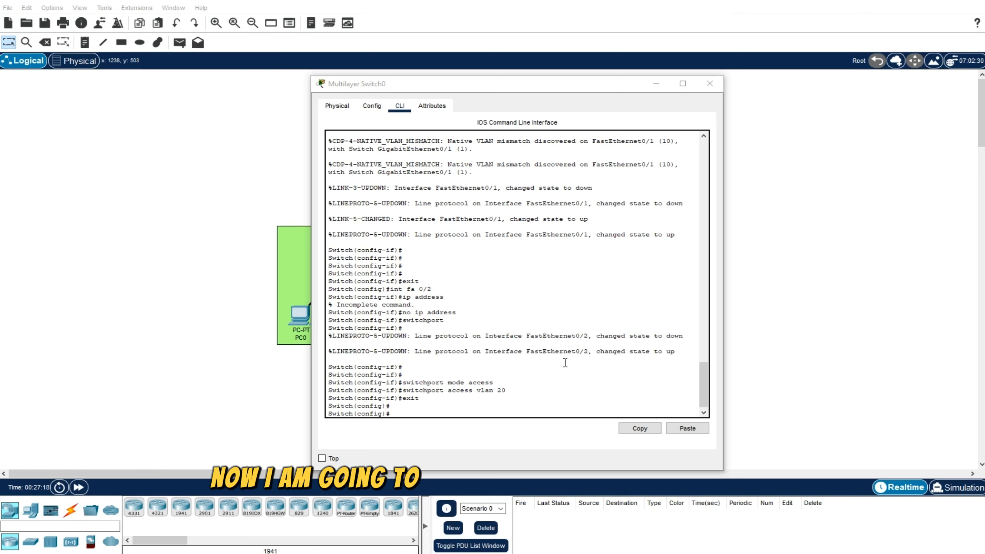
# - Review the earlier commands that created VLANs 10 and 20 and return to the current configuration prompt
pyautogui.scroll(4, 470, 317)
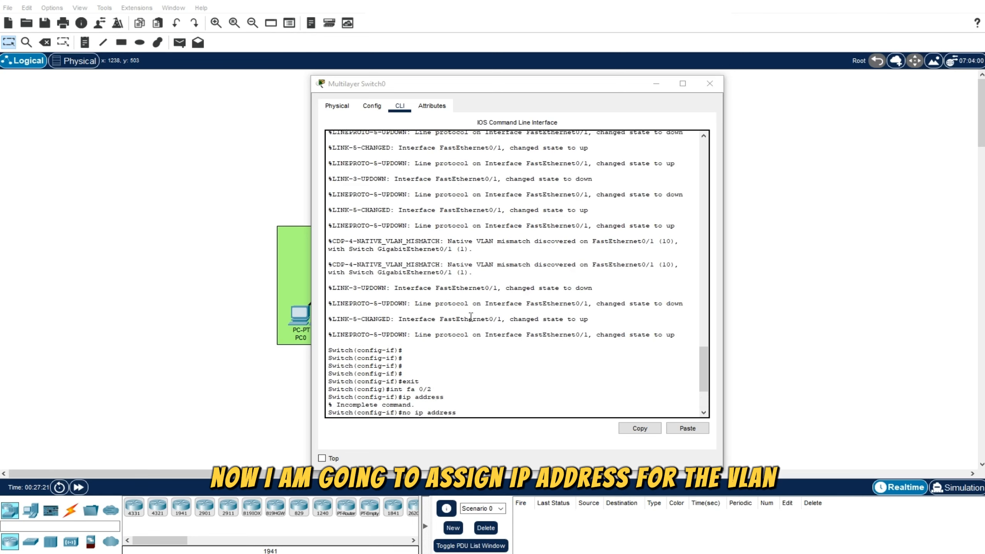
pyautogui.scroll(12, 471, 317)
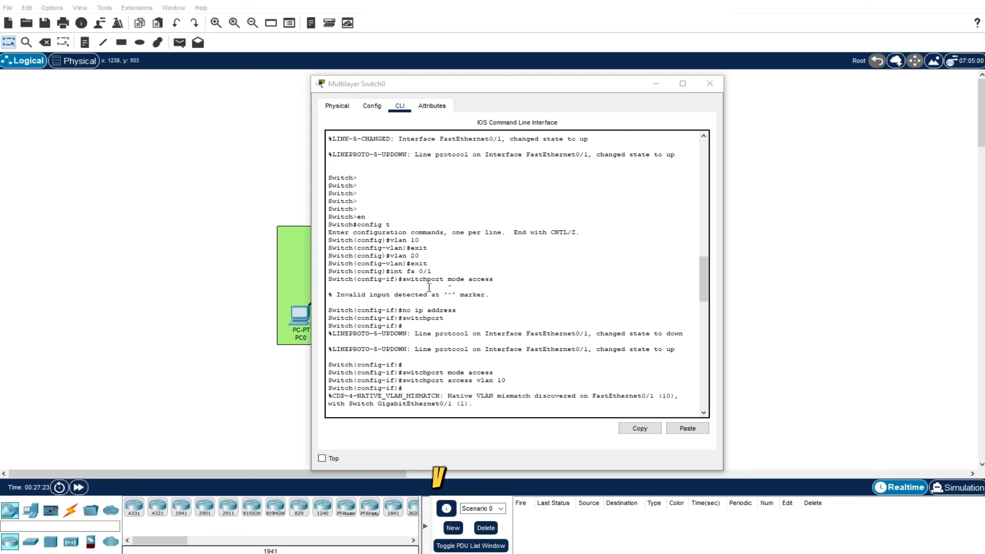
pyautogui.moveTo(394, 240); pyautogui.dragTo(428, 258)
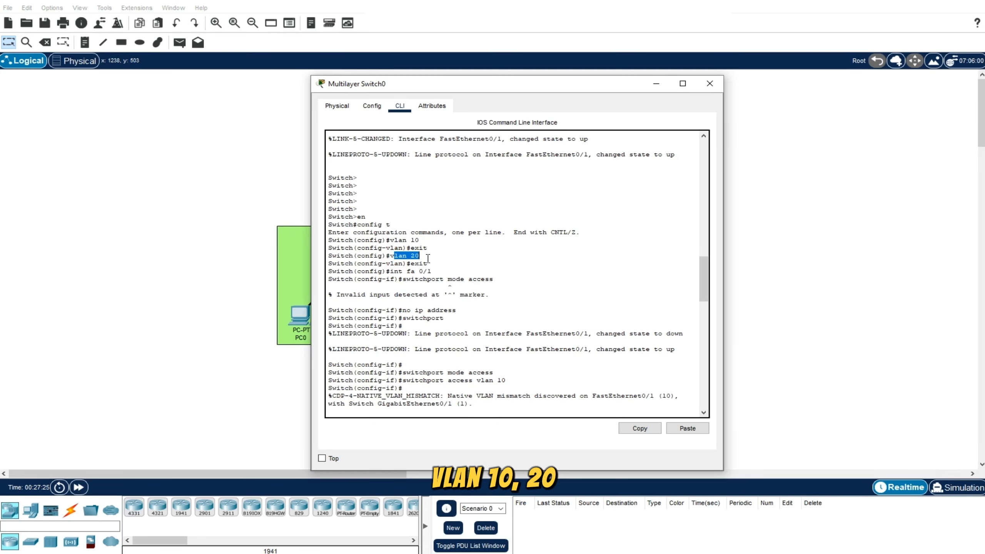
pyautogui.click(472, 290)
pyautogui.scroll(-15, 501, 349)
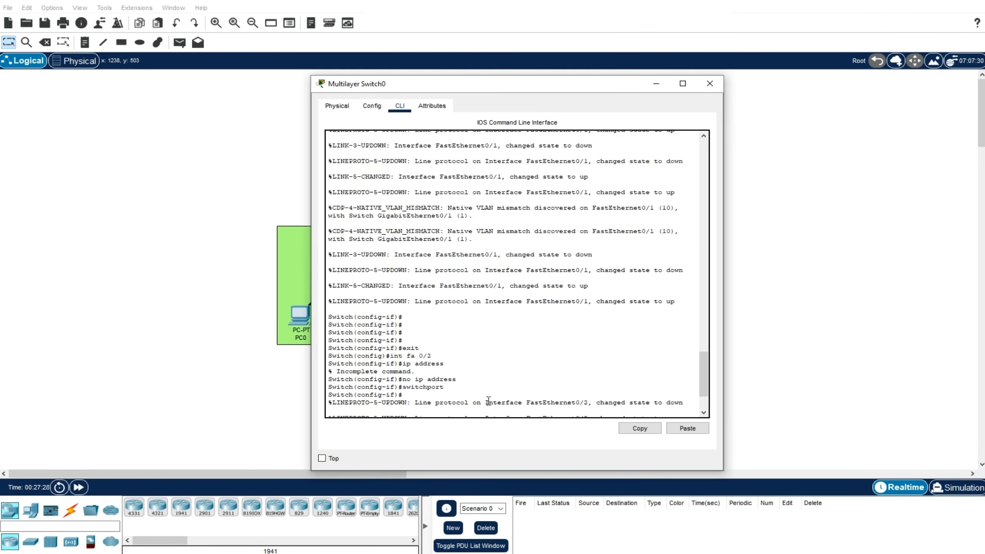
pyautogui.scroll(-3, 489, 401)
pyautogui.press('Return')
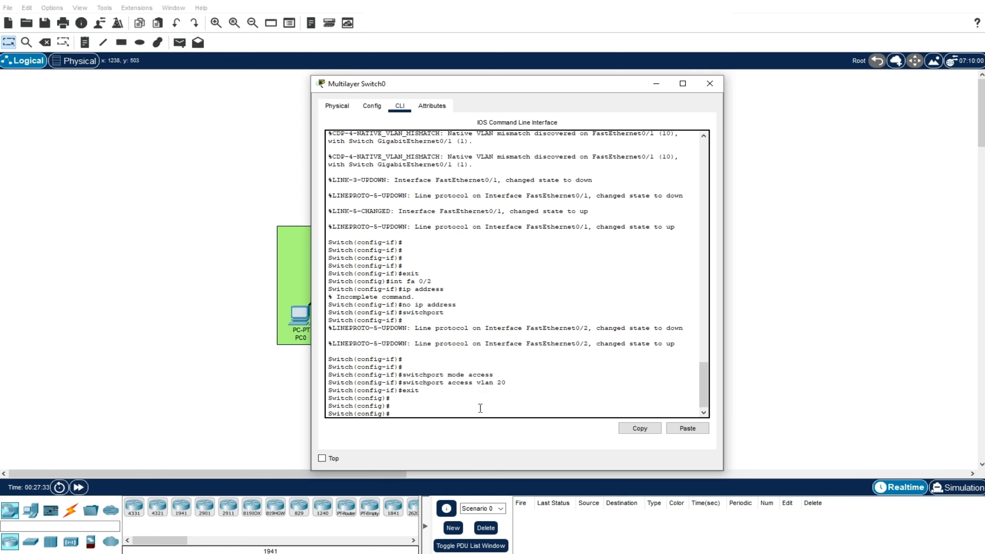
# - Configure interface vlan 10 with IP address 192.168.1.1 and mask 255.255.255.0, and exit the interface configuration
pyautogui.write('interface ')
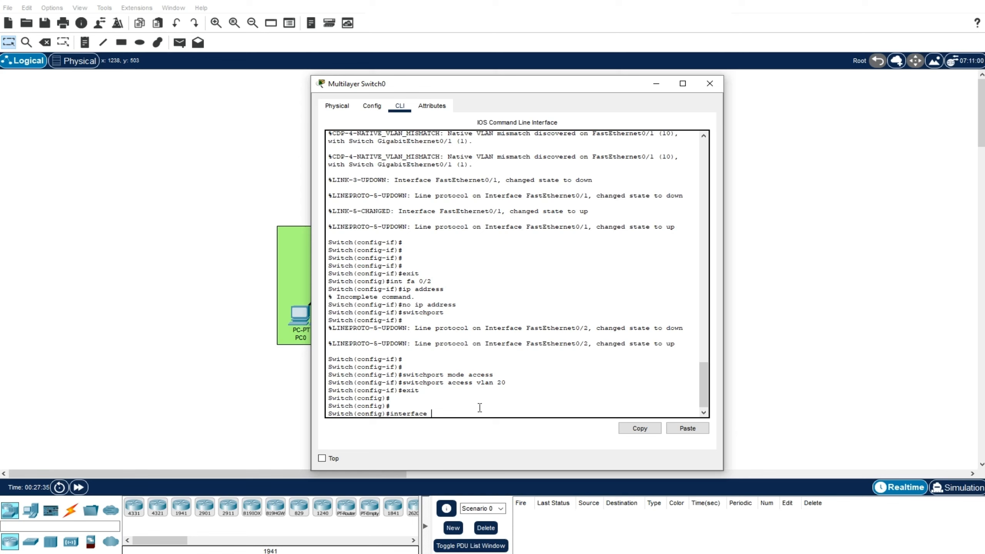
pyautogui.write('vlan 10')
pyautogui.press('Return')
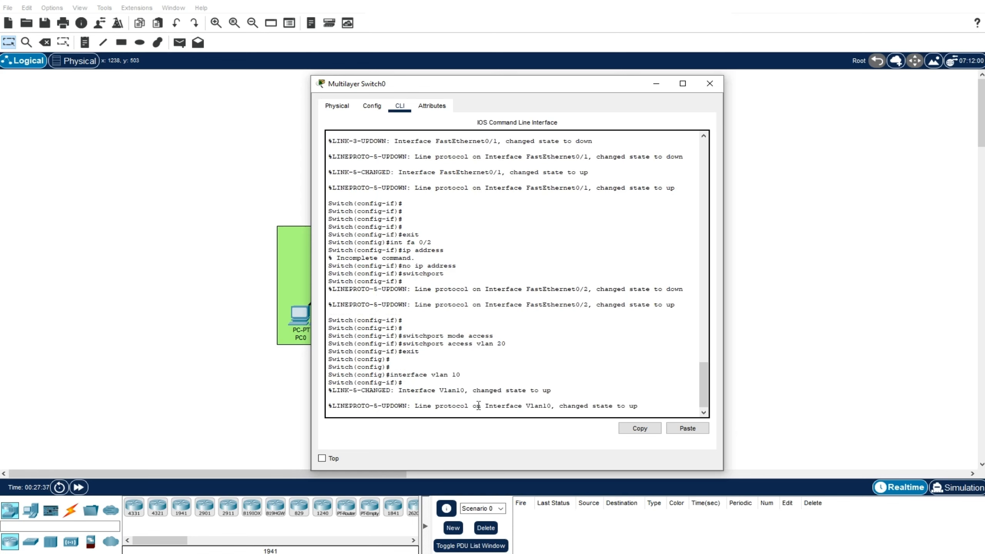
pyautogui.press('Return')
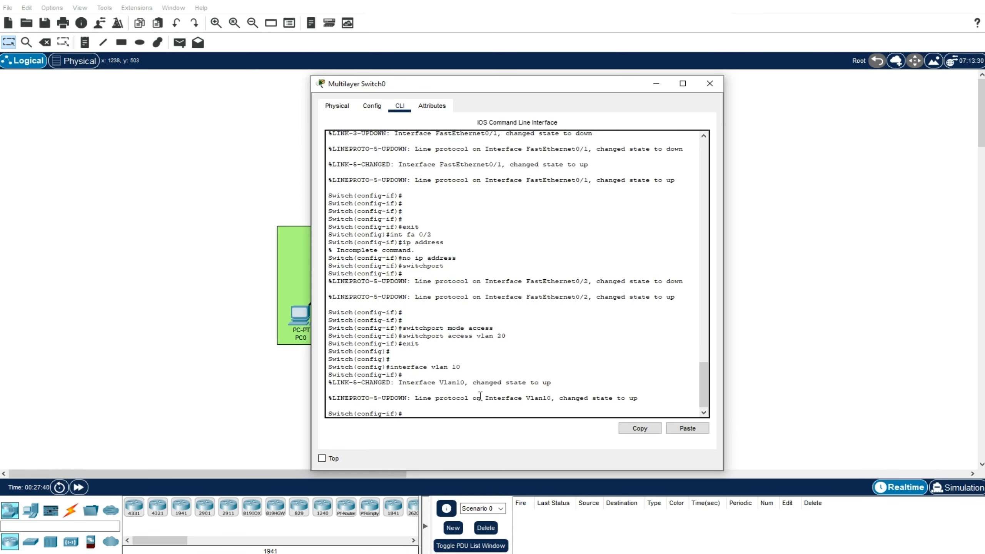
pyautogui.write('ip address')
pyautogui.moveTo(450, 83); pyautogui.dragTo(675, 111)
pyautogui.write('s 192.168')
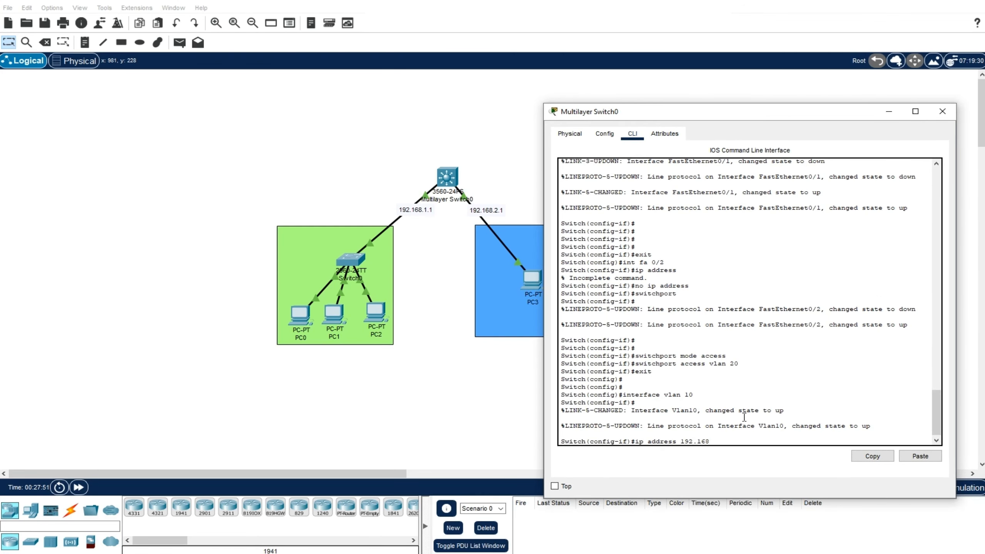
pyautogui.write('.1.1 255.255.255.0')
pyautogui.press('Return')
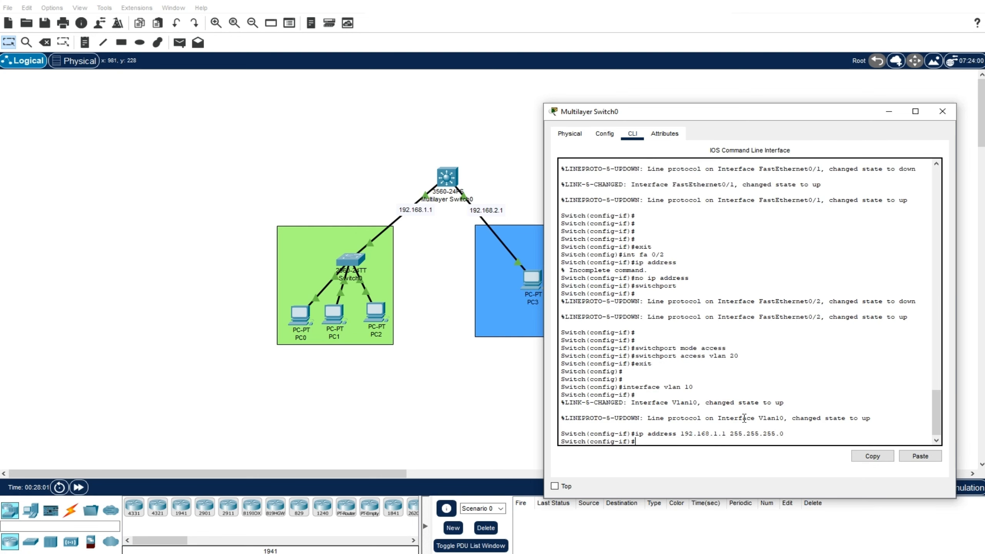
pyautogui.write('exit')
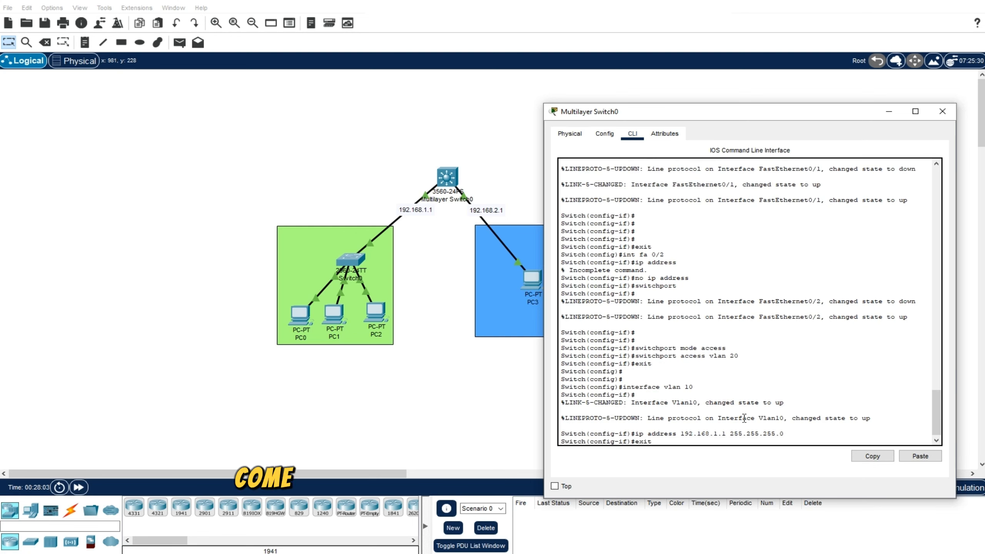
pyautogui.press('Return')
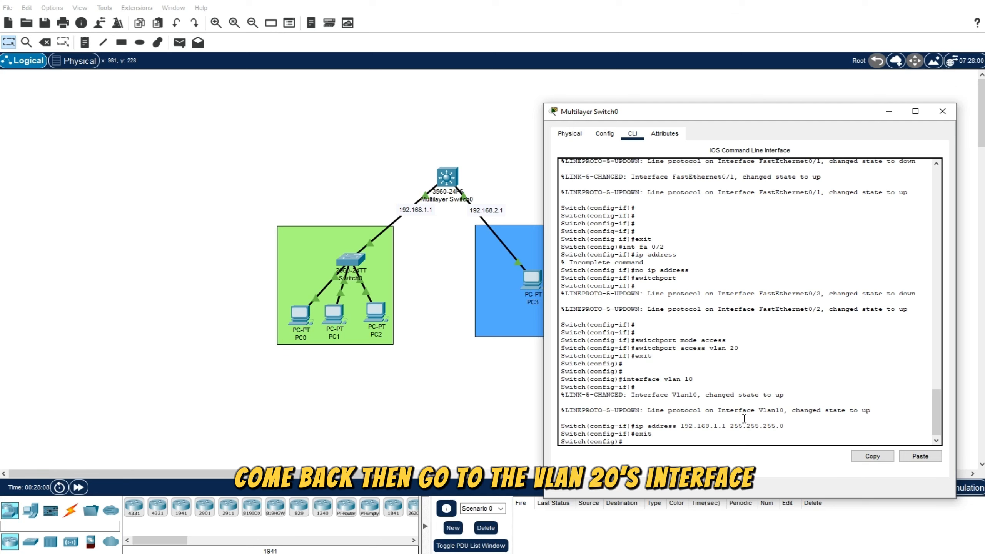
# - Configure interface vlan 20 with IP address 192.168.2.1 and mask 255.255.255.0, and exit the interface configuration
pyautogui.write('interface ')
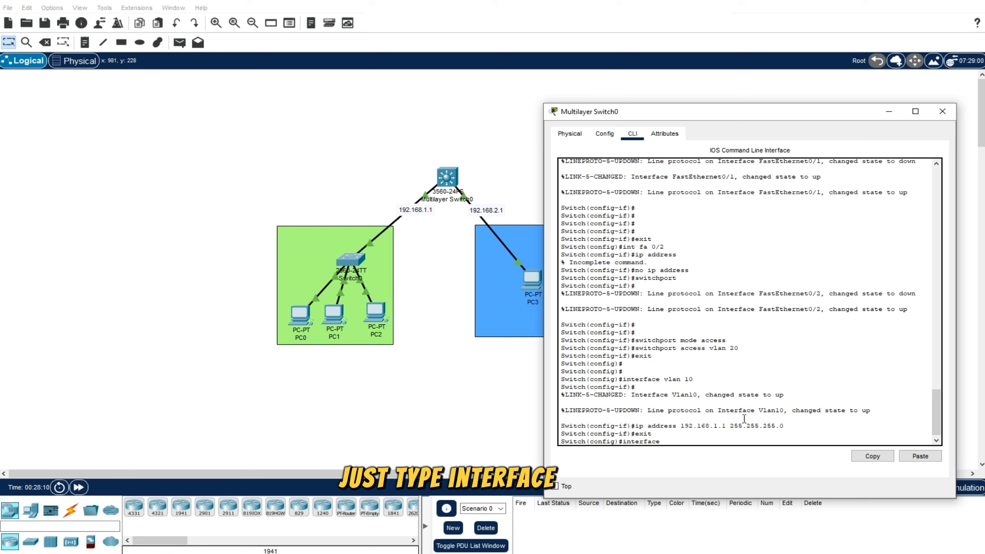
pyautogui.write('vlan 20')
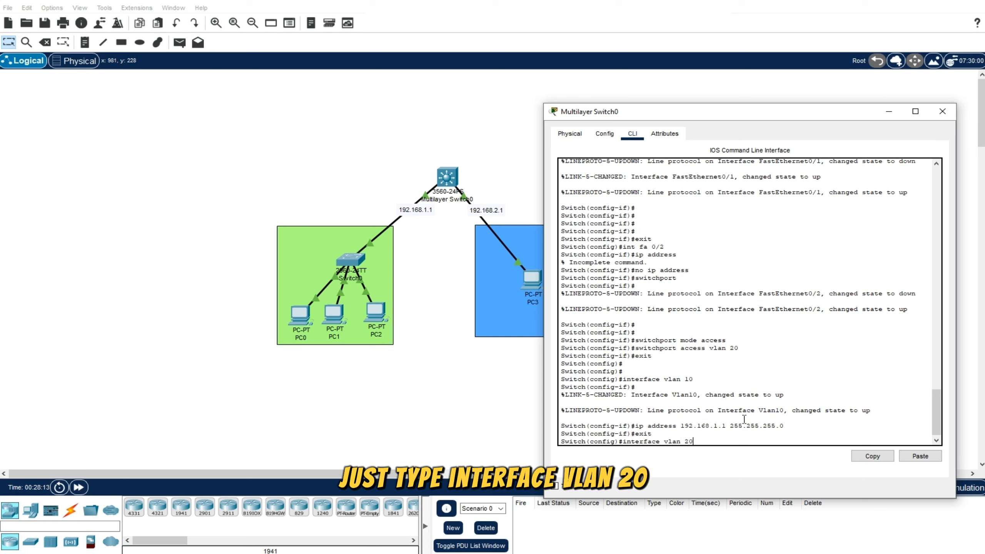
pyautogui.press('Return')
pyautogui.press('Return')
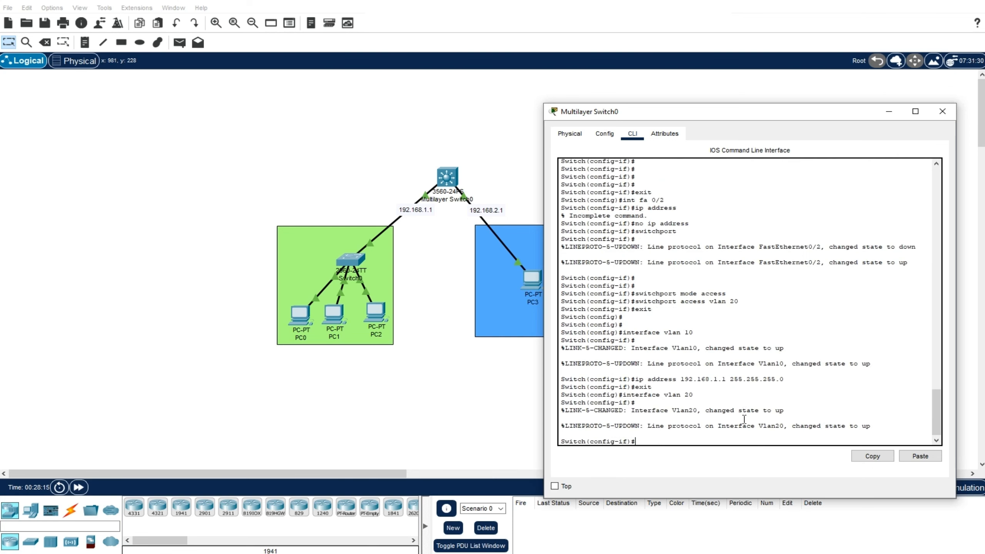
pyautogui.write('ip address 192.168.2.1 255.255.255.0')
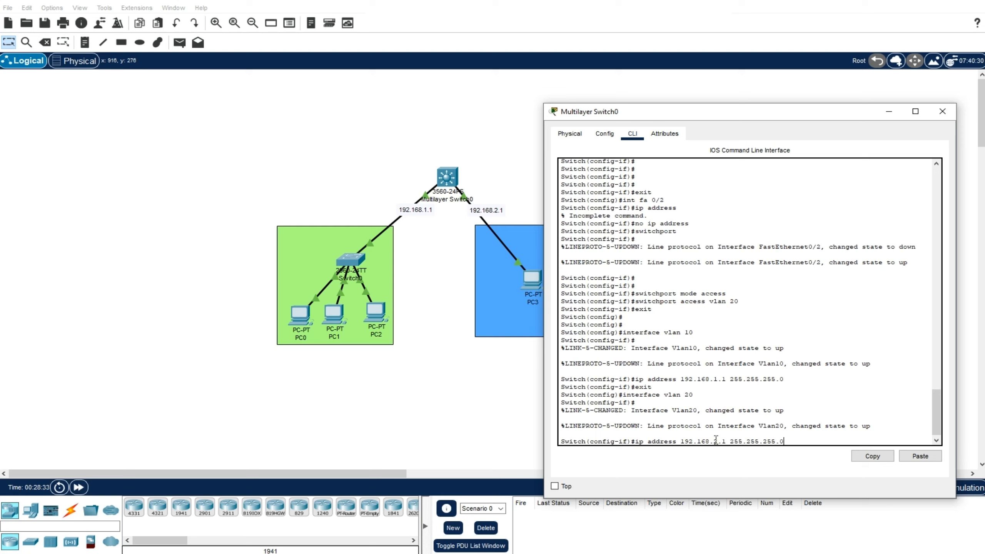
pyautogui.press('Return')
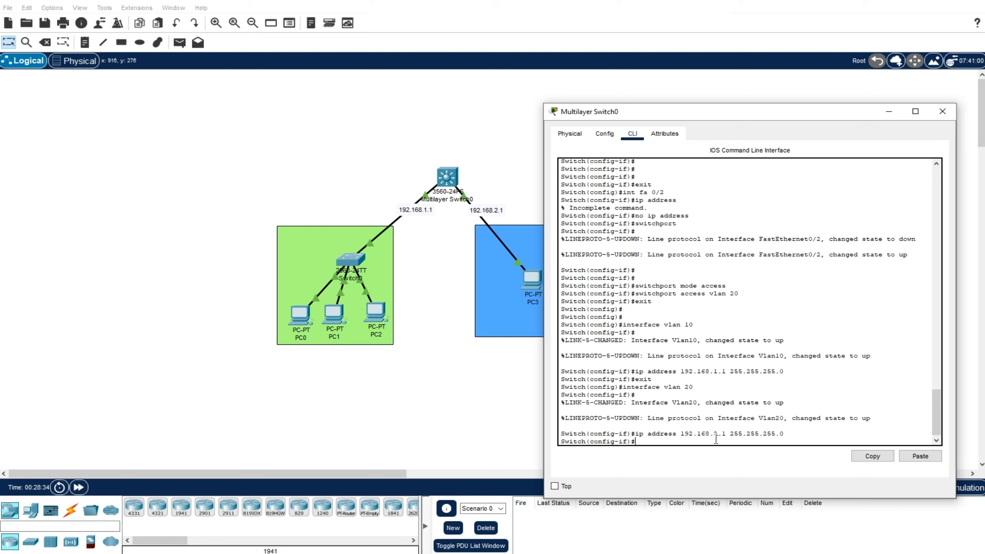
pyautogui.press('Return')
pyautogui.press('Return')
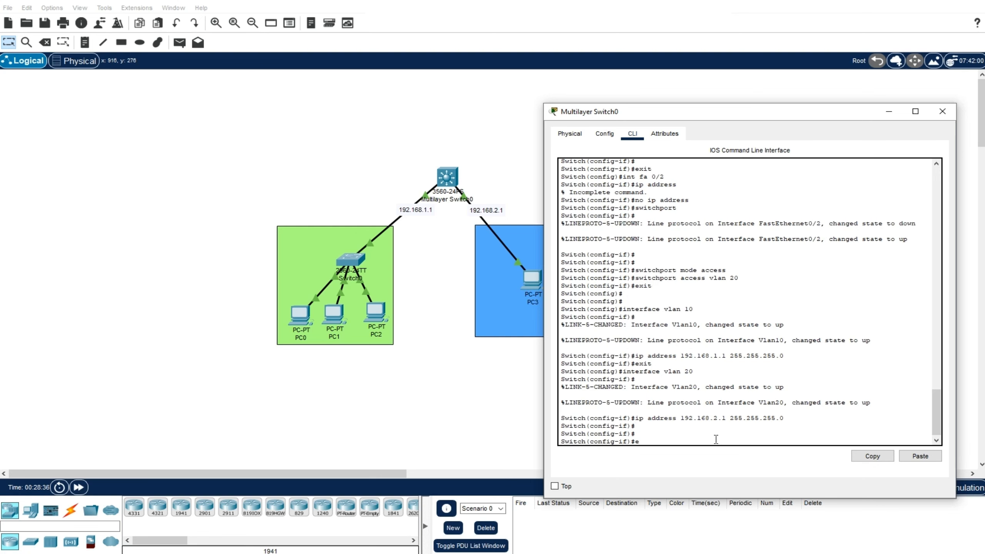
pyautogui.write('exit')
pyautogui.press('Return')
# - Leave global configuration mode and list the multilayer switch's VLANs with show vlan brief
pyautogui.write('ex')
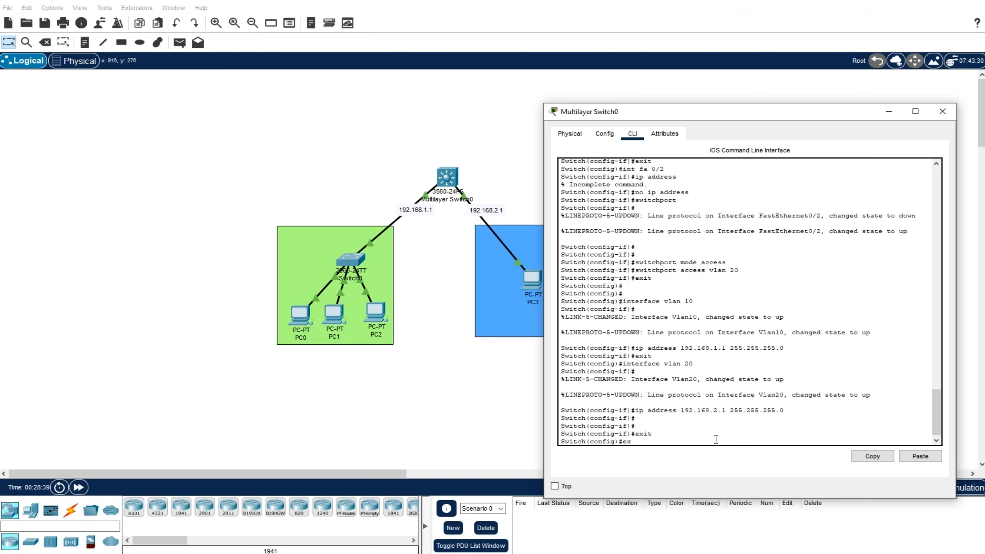
pyautogui.write('it')
pyautogui.press('Return')
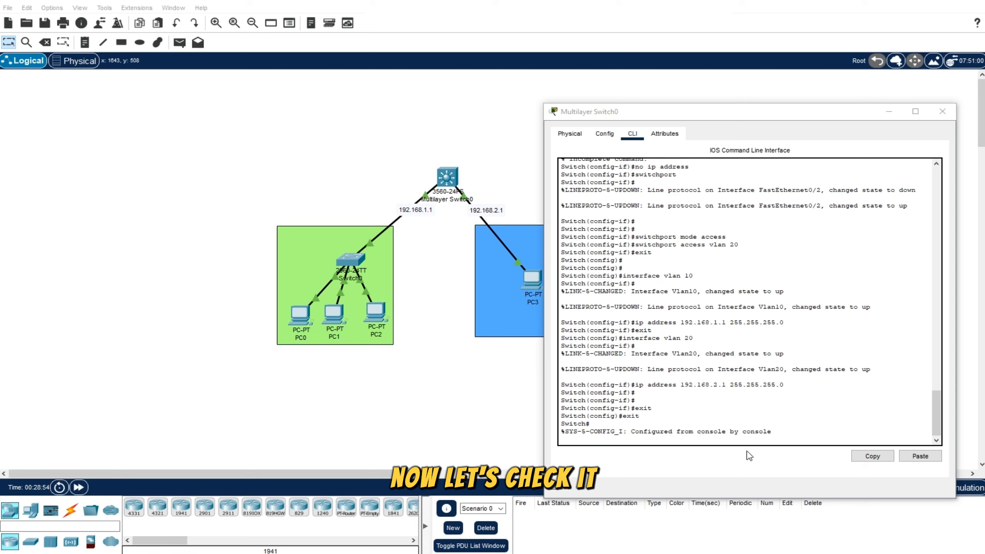
pyautogui.click(793, 436)
pyautogui.press('Return')
pyautogui.press('Return')
pyautogui.press('Return')
pyautogui.press('Return')
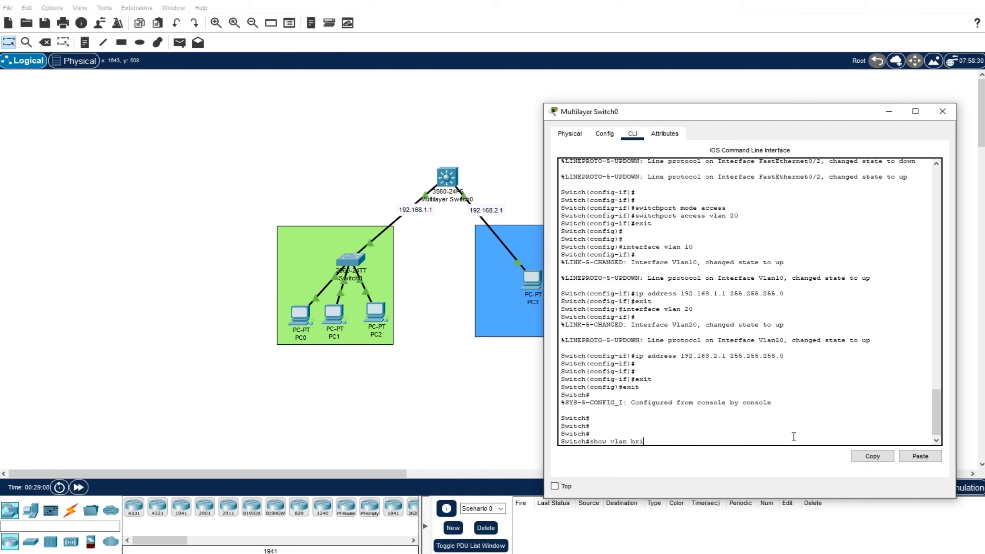
pyautogui.press('Return')
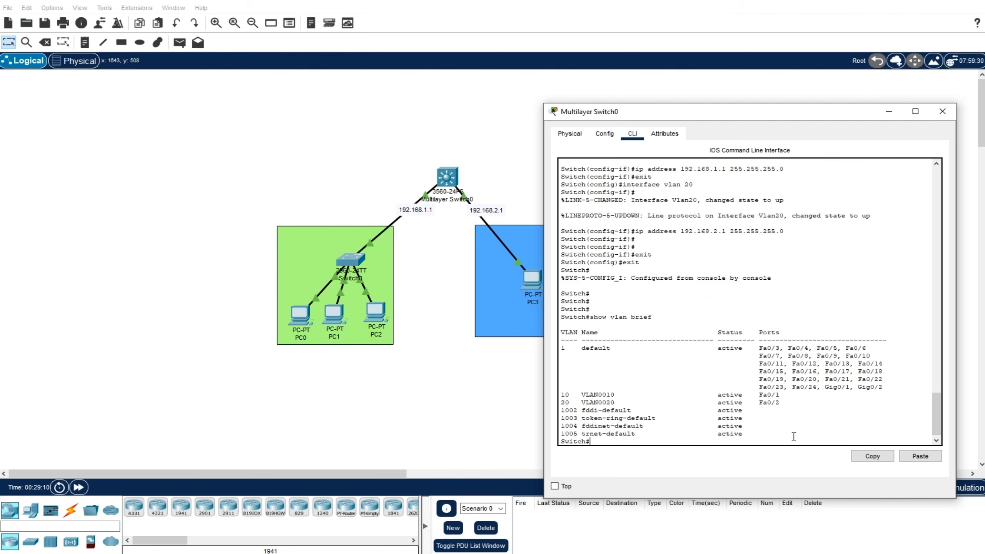
# - Examine the status and ports of VLANs 10 and 20 in the listing and close the multilayer switch window
pyautogui.doubleClick(570, 394)
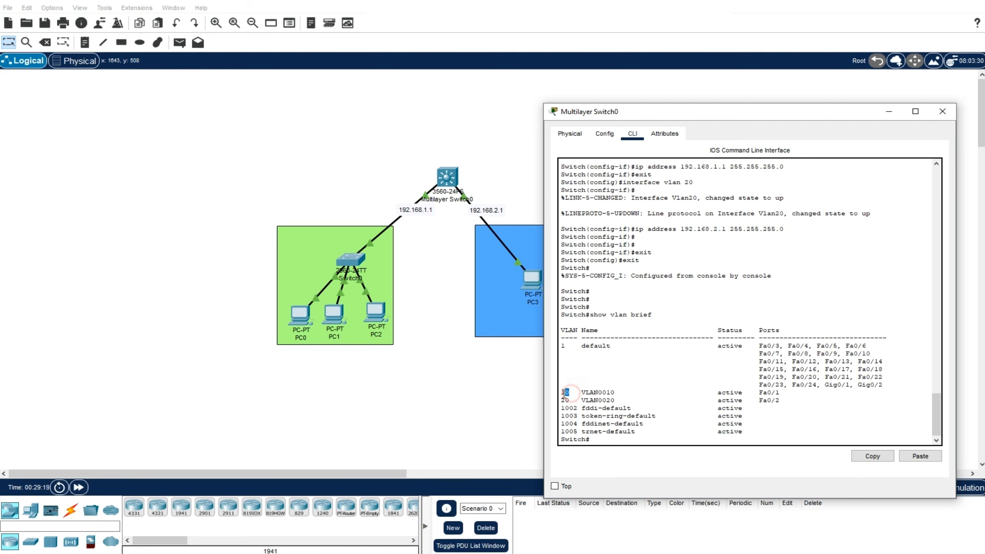
pyautogui.click(595, 393)
pyautogui.doubleClick(740, 394)
pyautogui.moveTo(760, 393); pyautogui.dragTo(773, 392)
pyautogui.click(787, 394)
pyautogui.doubleClick(570, 401)
pyautogui.click(600, 396)
pyautogui.moveTo(583, 400); pyautogui.dragTo(617, 401)
pyautogui.click(718, 402)
pyautogui.moveTo(759, 401); pyautogui.dragTo(780, 401)
pyautogui.click(939, 115)
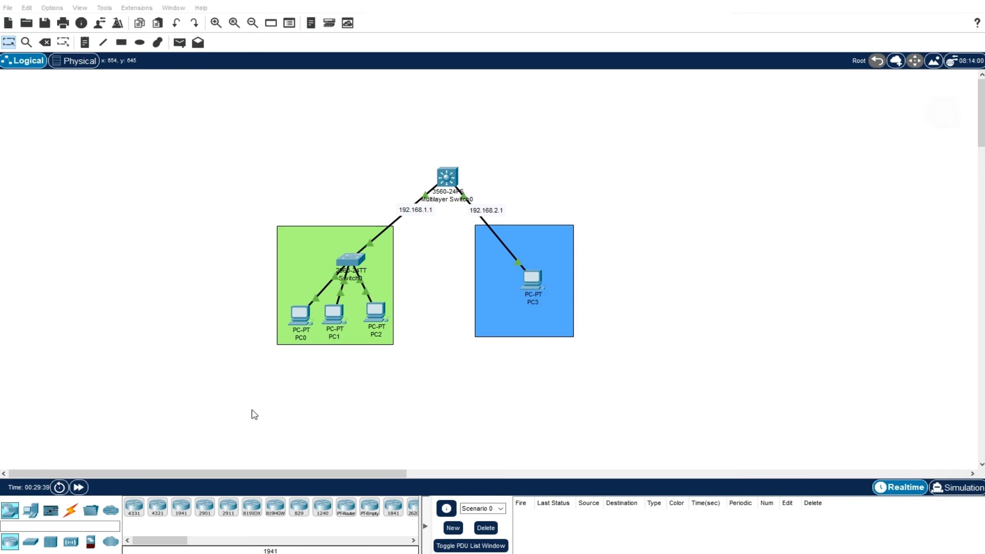
# - Fast-forward the simulation and add the notes "vlan 10" in the green area and "vlan 20" in the blue area
pyautogui.click(79, 488)
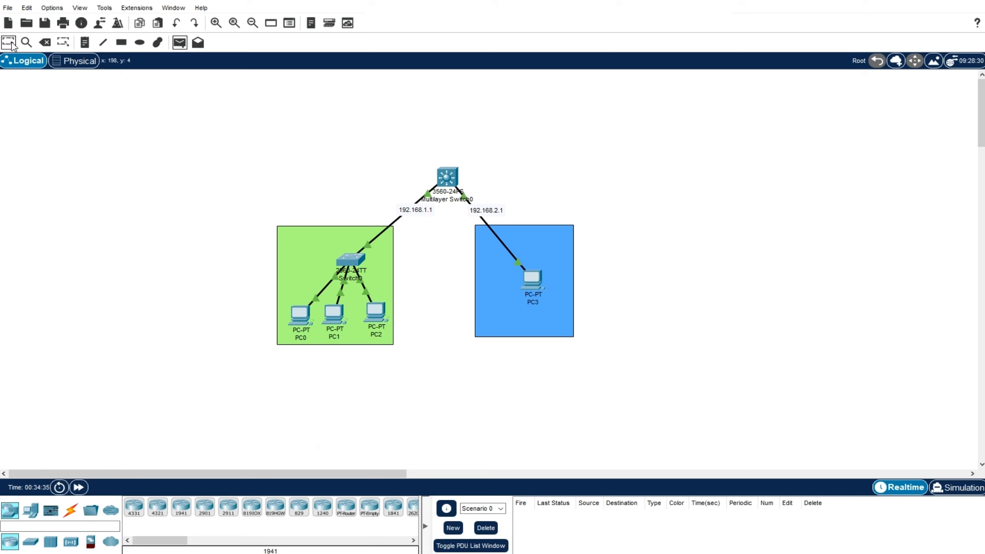
pyautogui.click(85, 42)
pyautogui.click(297, 237)
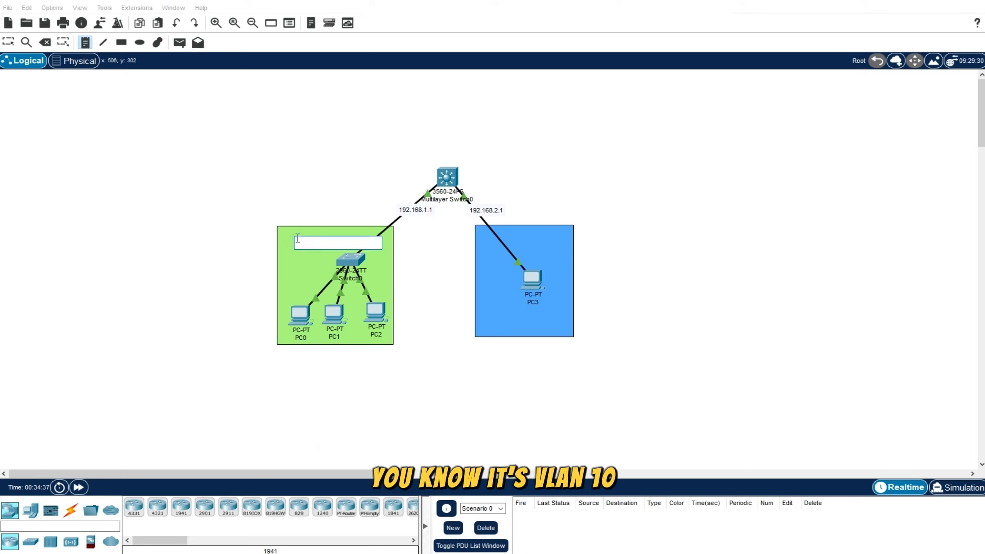
pyautogui.write('vlan 10')
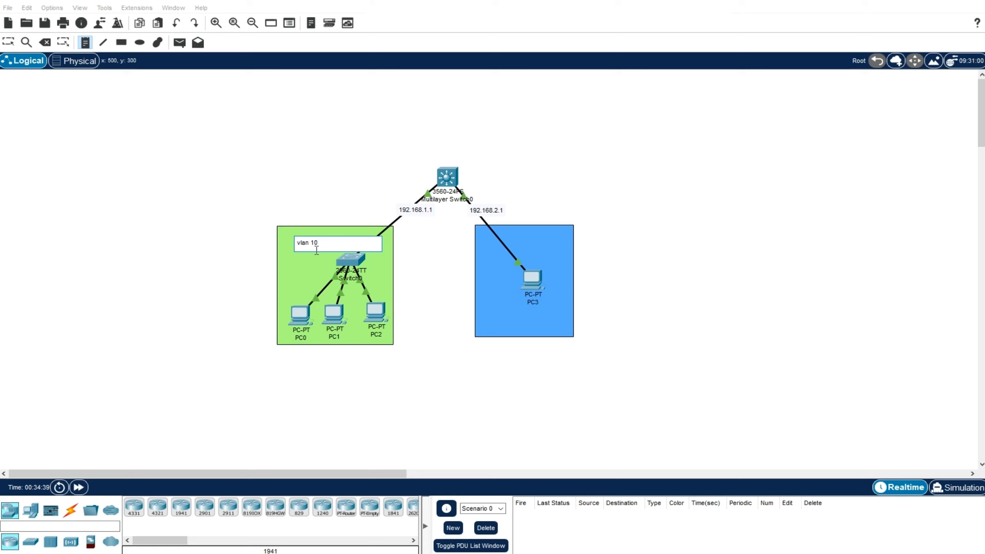
pyautogui.click(525, 233)
pyautogui.write('vlan 20')
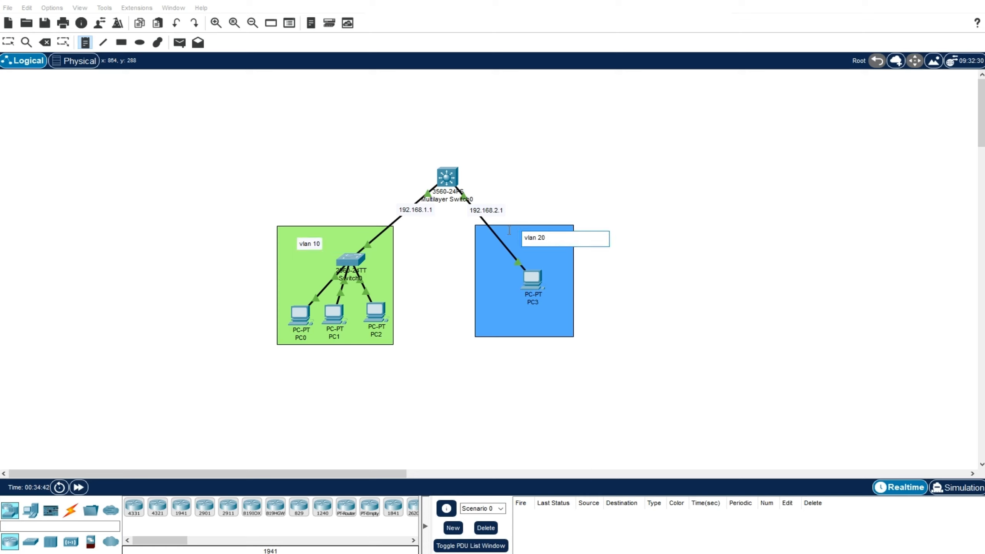
# - Close the "vlan 20" note and send a simple PDU from PC0 in VLAN 10 to PC3 in VLAN 20
pyautogui.click(8, 42)
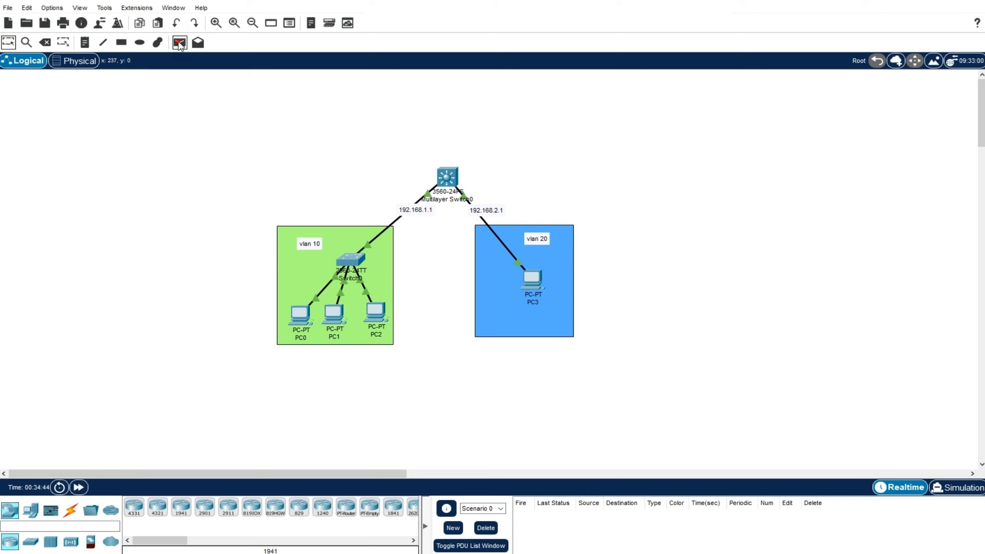
pyautogui.click(180, 42)
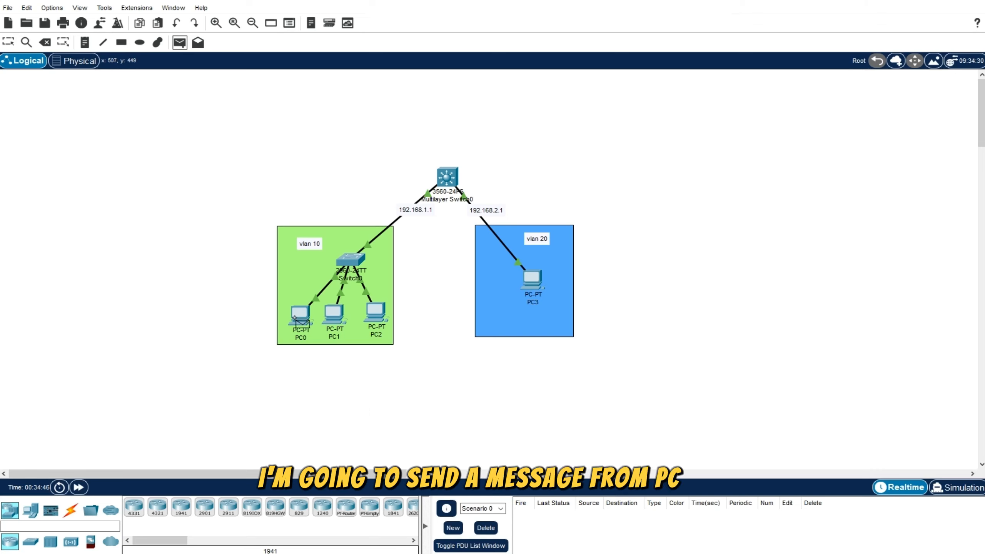
pyautogui.click(299, 315)
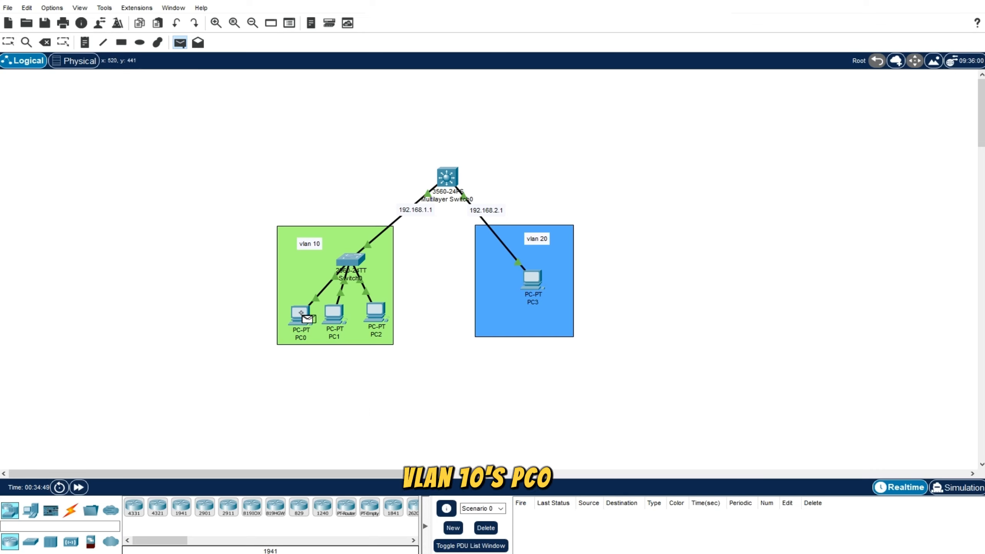
pyautogui.click(532, 279)
pyautogui.click(556, 513)
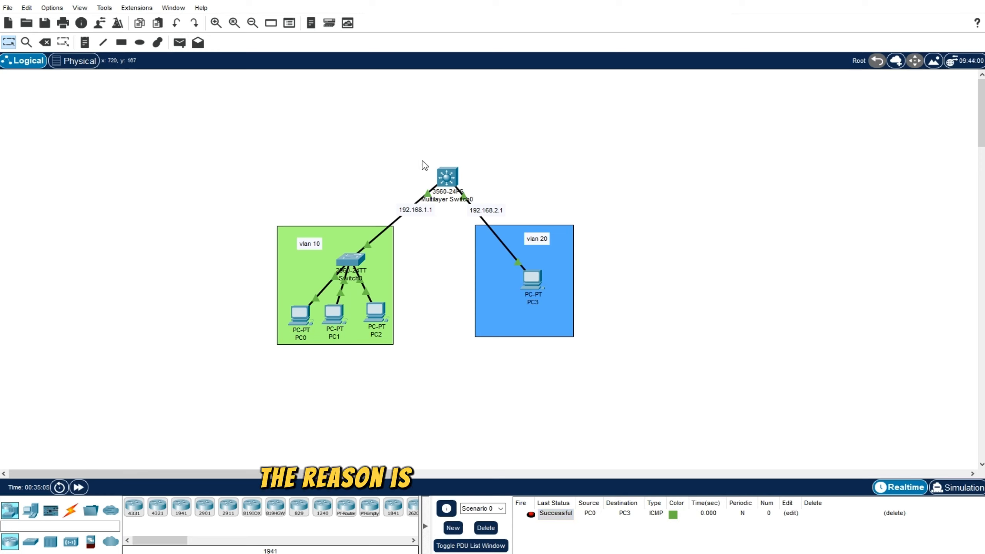
pyautogui.moveTo(416, 152); pyautogui.dragTo(488, 214)
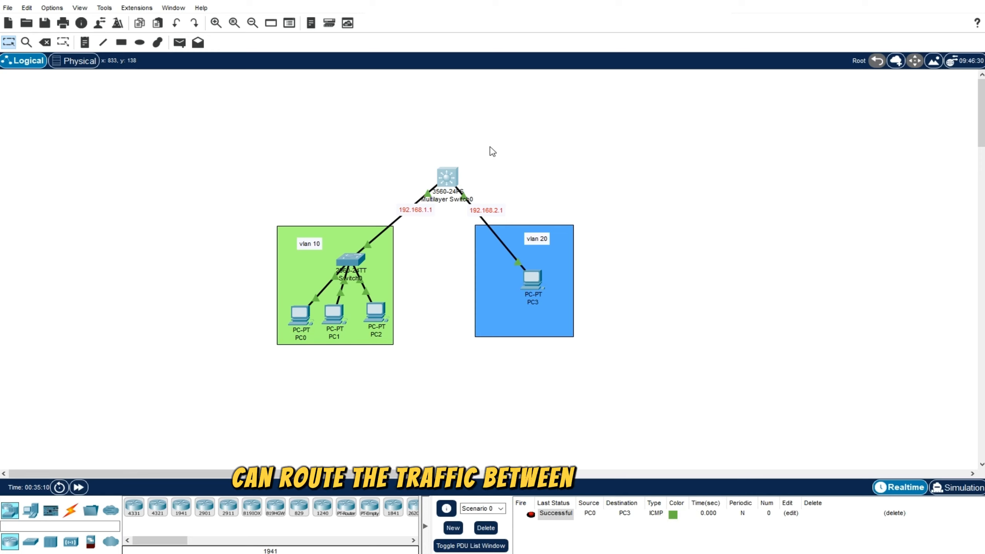
pyautogui.click(491, 151)
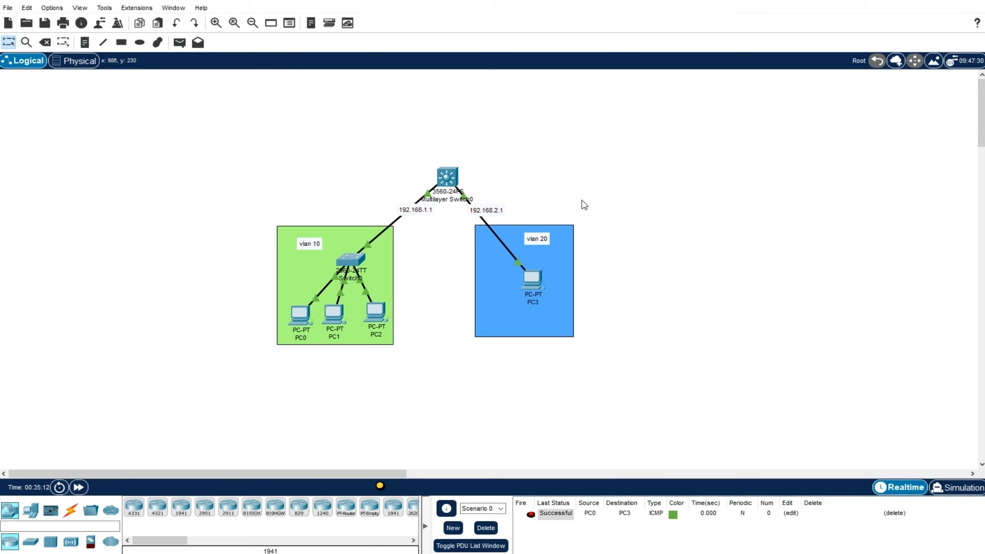
# - Open the multilayer switch's command line at a fresh privileged prompt
pyautogui.click(448, 180)
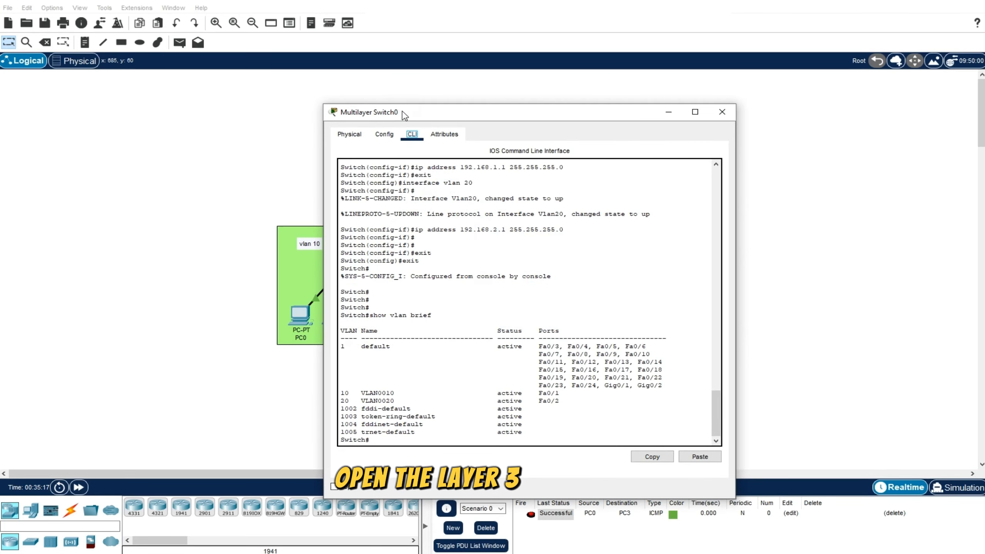
pyautogui.moveTo(402, 103); pyautogui.dragTo(426, 103)
pyautogui.press('Return')
pyautogui.press('Return')
pyautogui.press('Return')
pyautogui.press('Return')
pyautogui.press('Return')
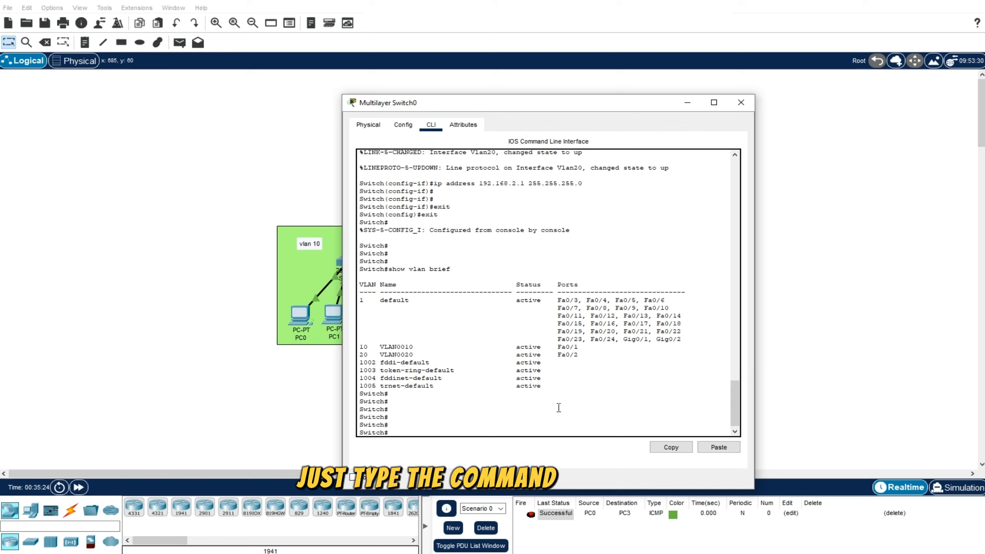
# - Try to disable routing by running no ip routing in privileged mode
pyautogui.write('no ip ')
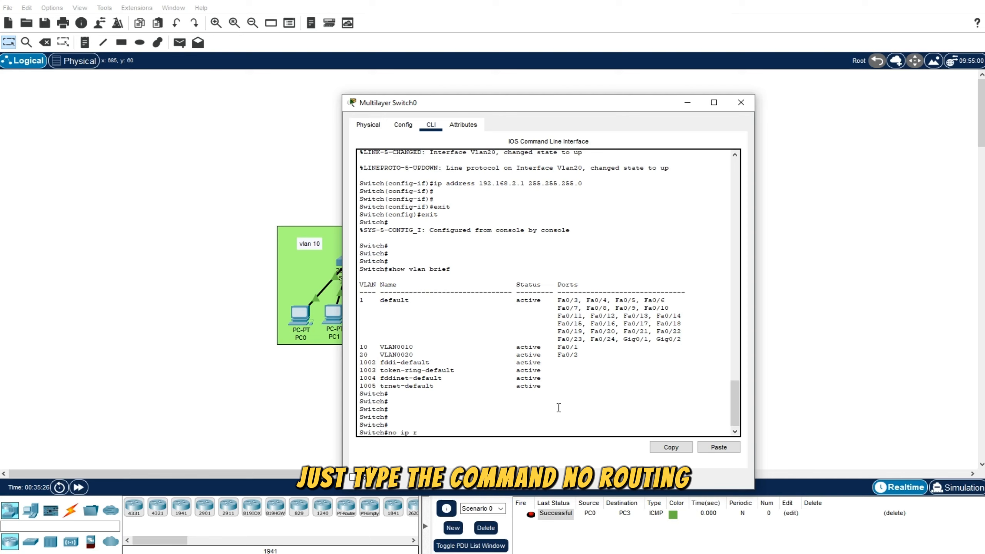
pyautogui.write('routing')
pyautogui.press('Return')
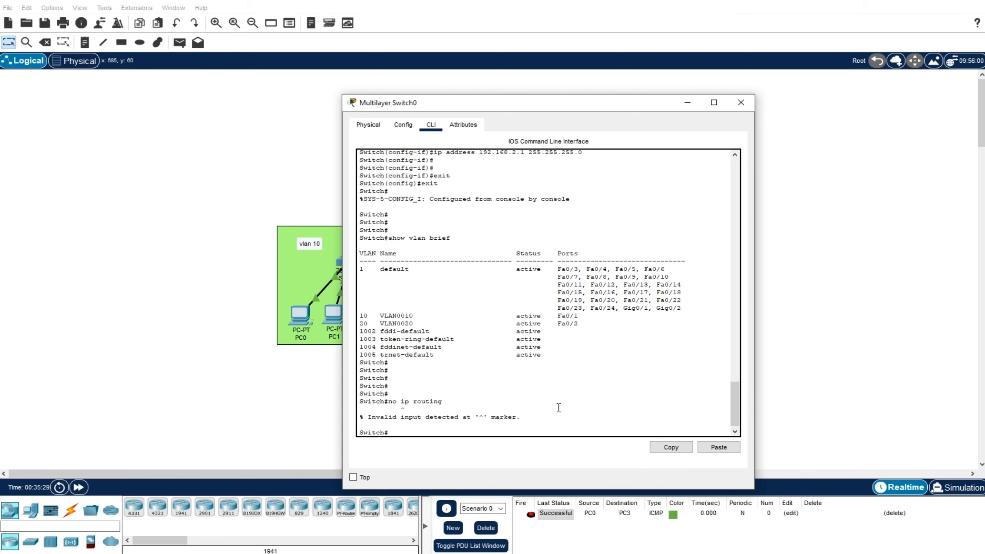
pyautogui.press('Return')
pyautogui.press('Return')
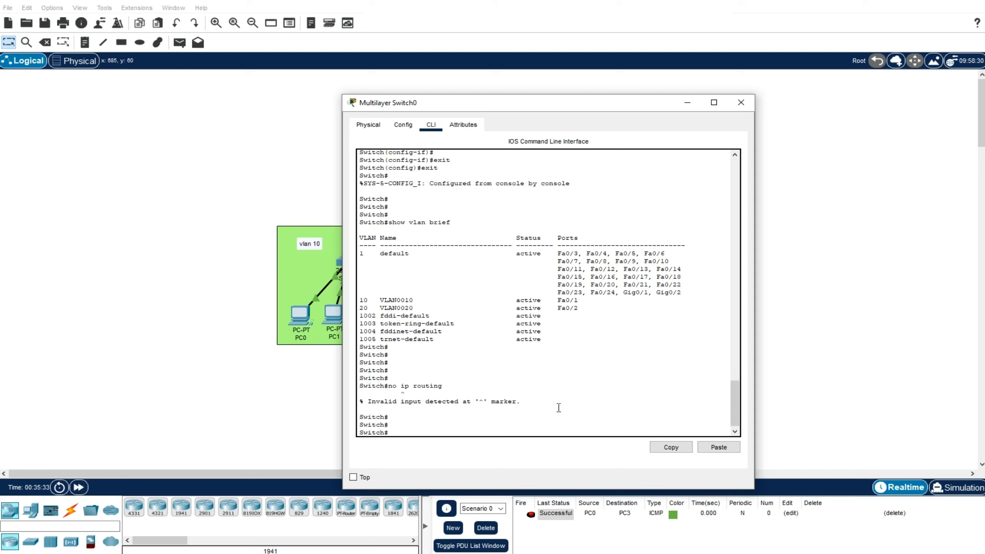
# - Enter global configuration mode with config t, disable routing with no ip routing, and close the multilayer switch window
pyautogui.write('config t')
pyautogui.press('Return')
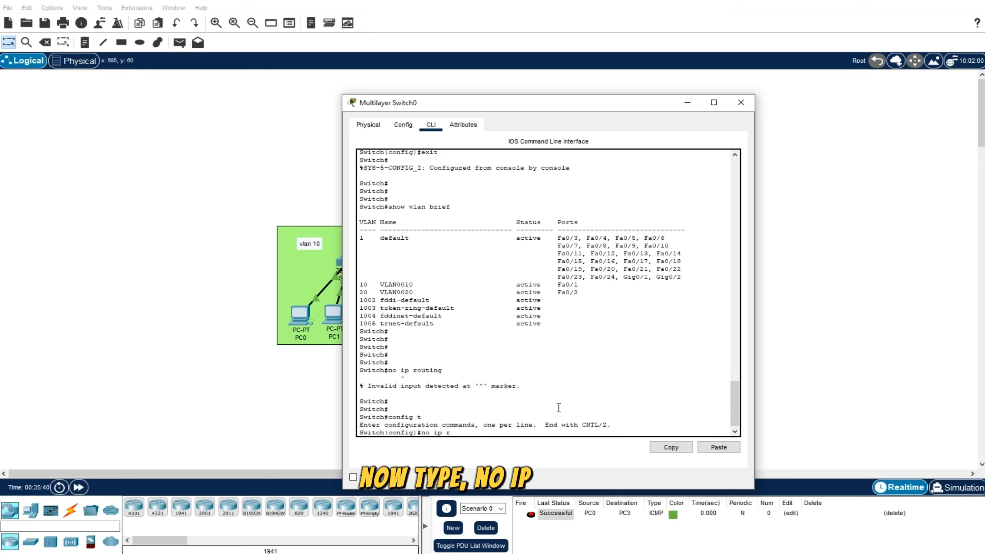
pyautogui.write('outing')
pyautogui.press('Return')
pyautogui.press('Return')
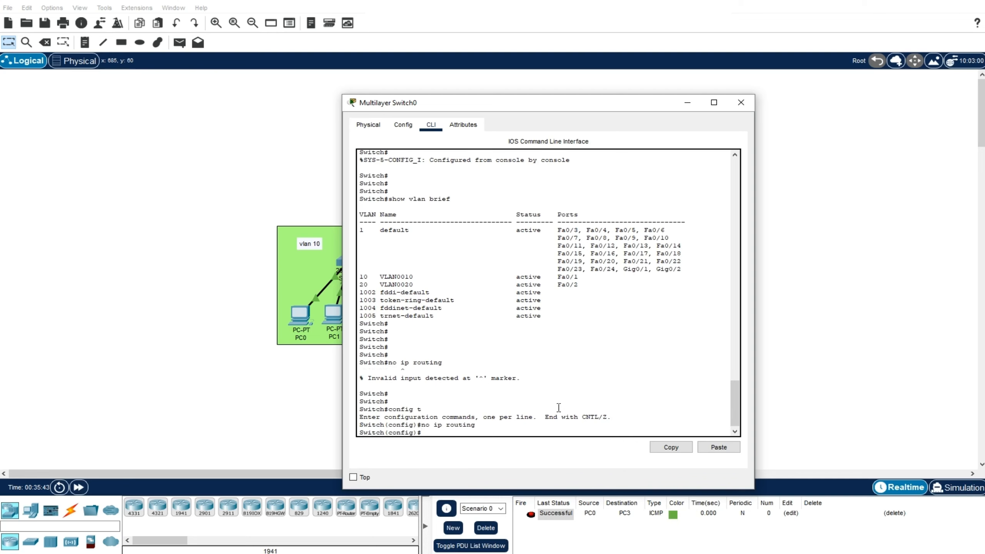
pyautogui.click(741, 103)
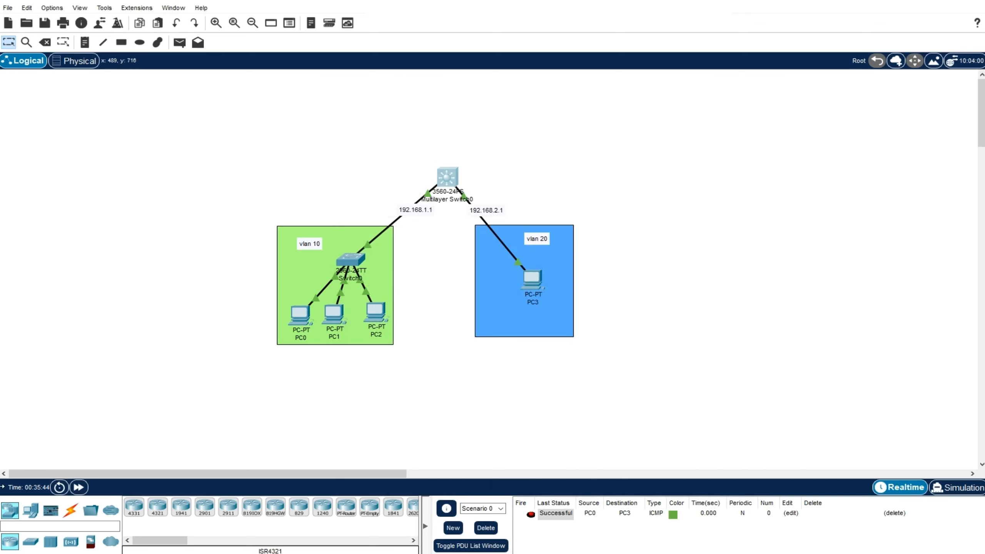
# - Fast-forward the simulation and send a simple PDU from PC2 to PC3
pyautogui.click(80, 486)
pyautogui.click(180, 42)
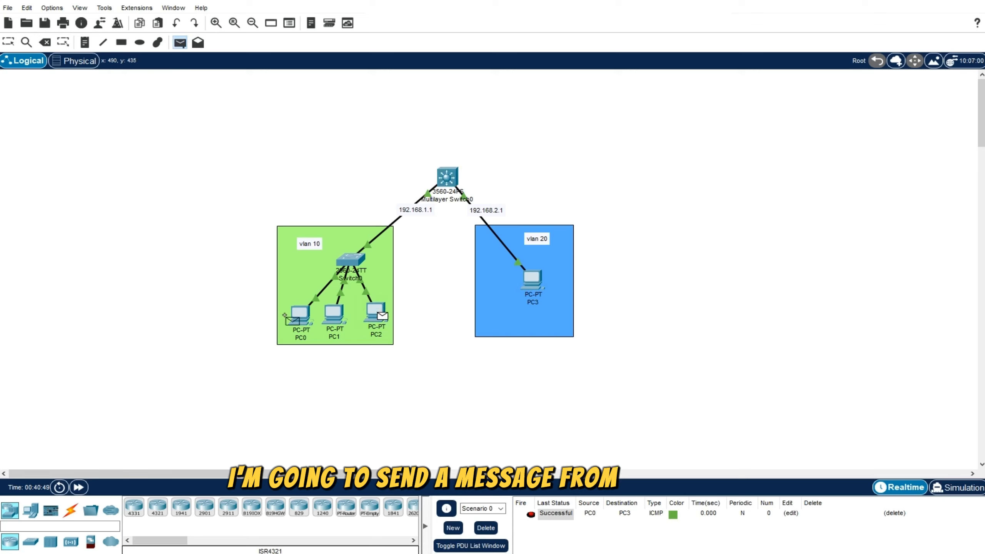
pyautogui.click(372, 322)
pyautogui.click(534, 277)
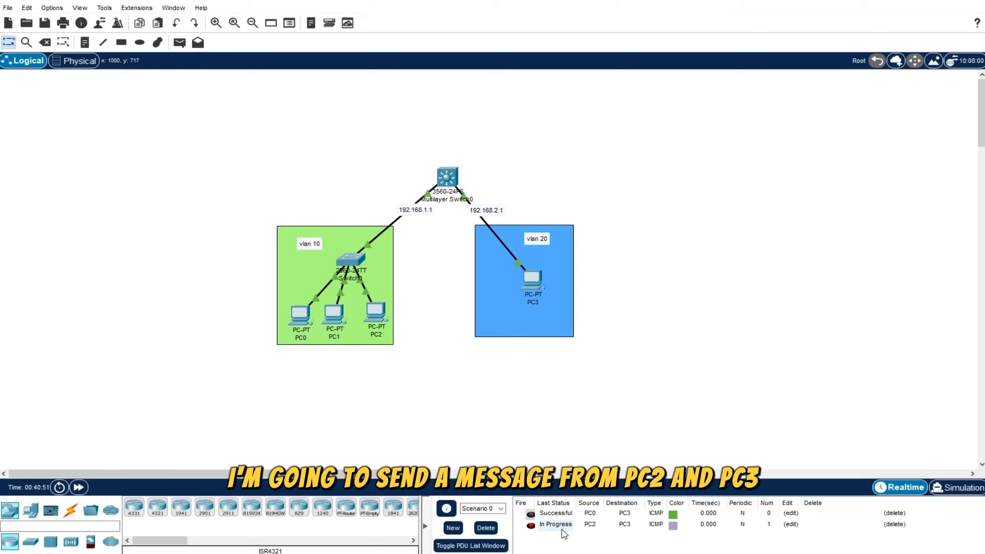
# - Send simple PDUs from PC0 to PC3 and from PC1 to PC3
pyautogui.click(180, 43)
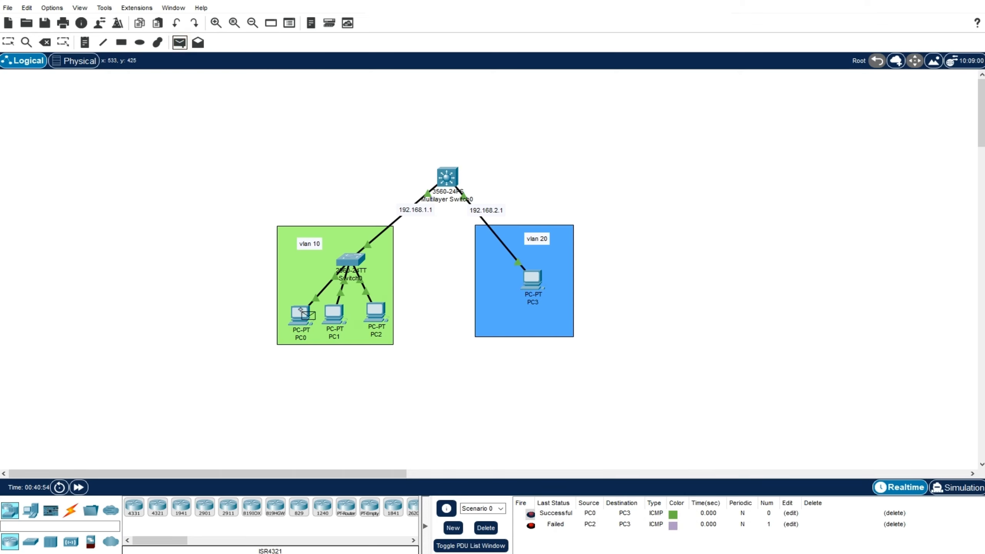
pyautogui.click(306, 315)
pyautogui.click(532, 278)
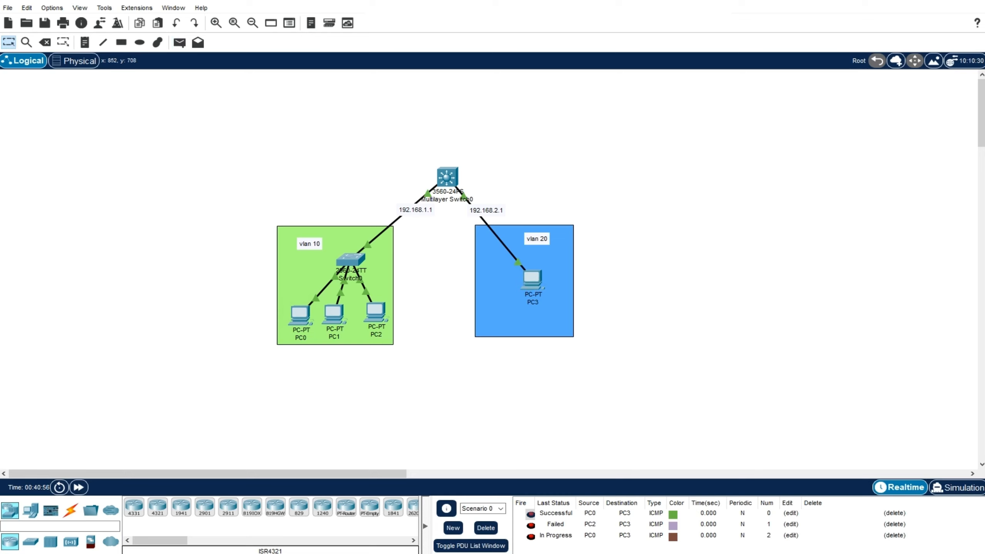
pyautogui.click(180, 43)
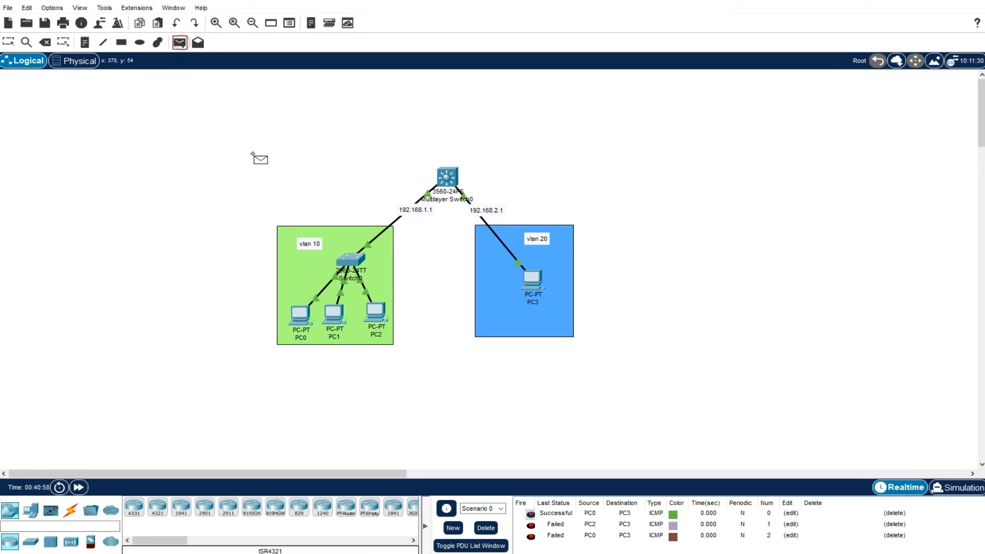
pyautogui.click(329, 314)
pyautogui.click(533, 278)
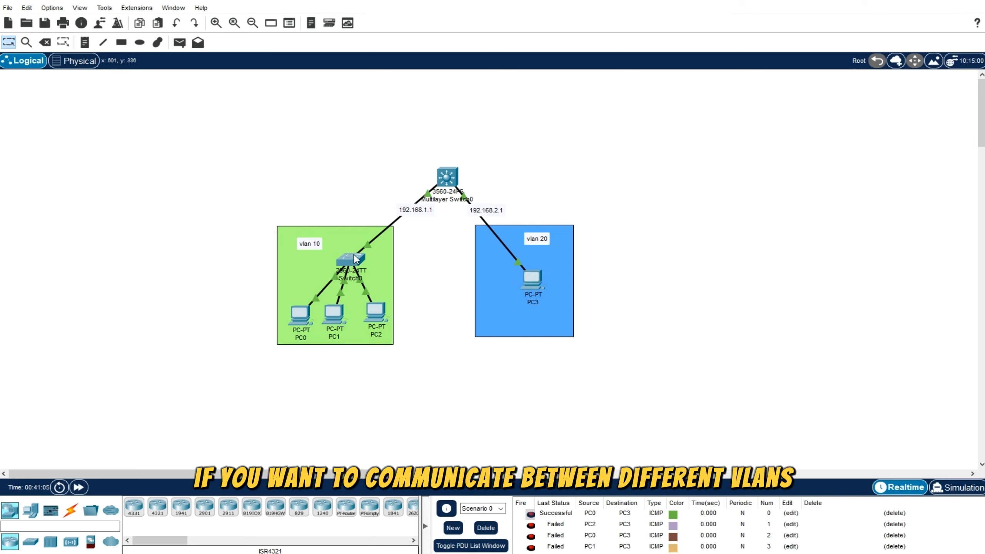
# - Reopen the multilayer switch's command line and enable routing with ip routing in global configuration mode
pyautogui.click(498, 157)
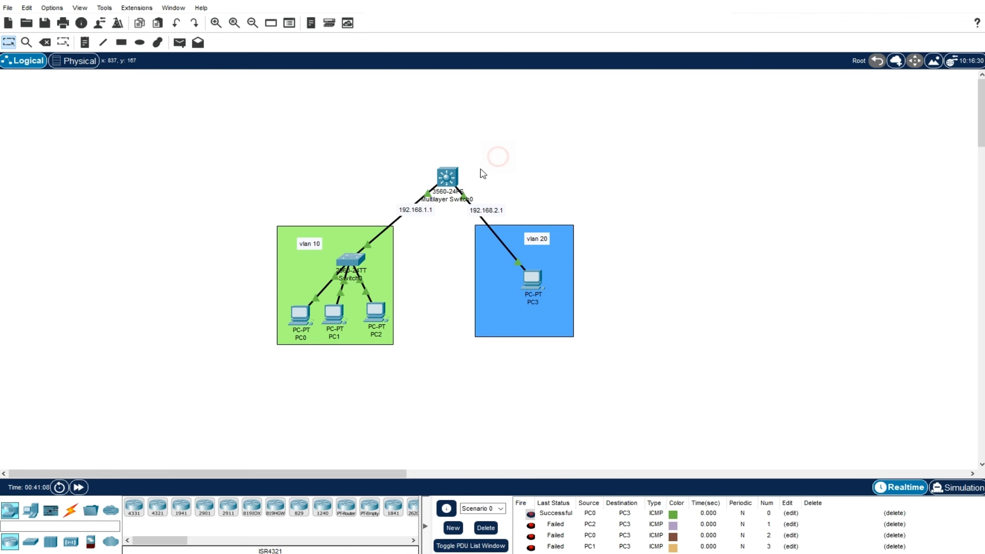
pyautogui.click(446, 177)
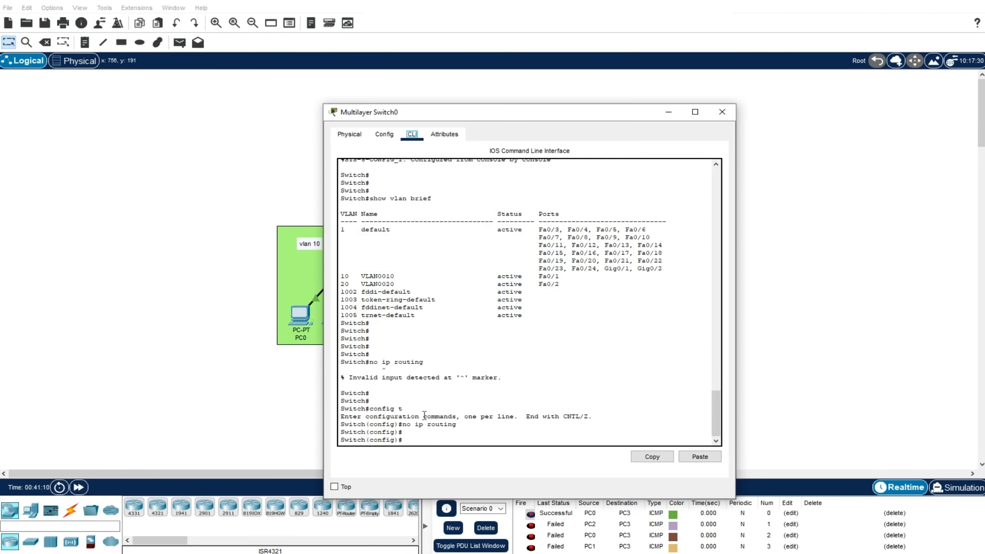
pyautogui.click(425, 439)
pyautogui.write('ip routing')
pyautogui.press('Return')
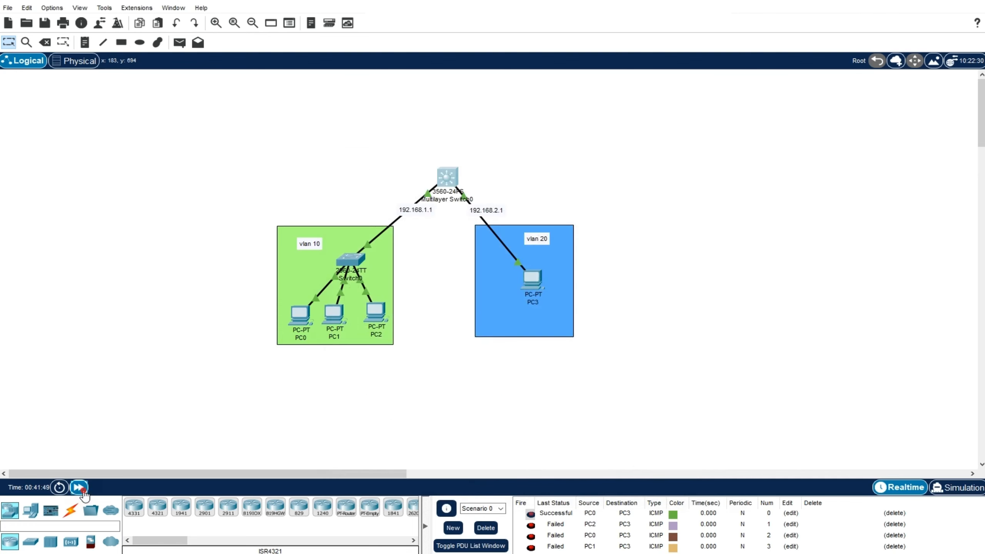
# - Delete all the earlier test messages from the PDU list
pyautogui.click(894, 536)
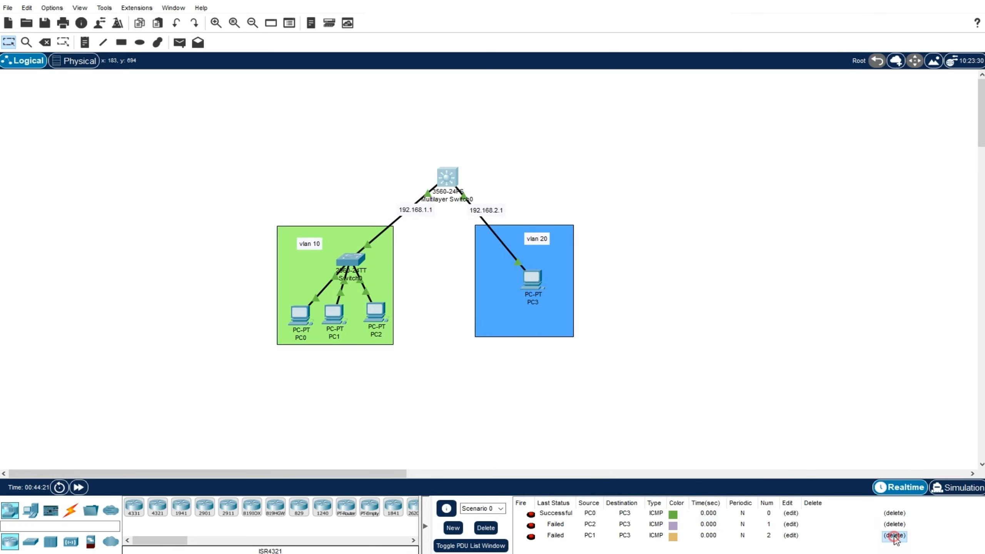
pyautogui.click(894, 536)
pyautogui.click(893, 524)
pyautogui.click(894, 513)
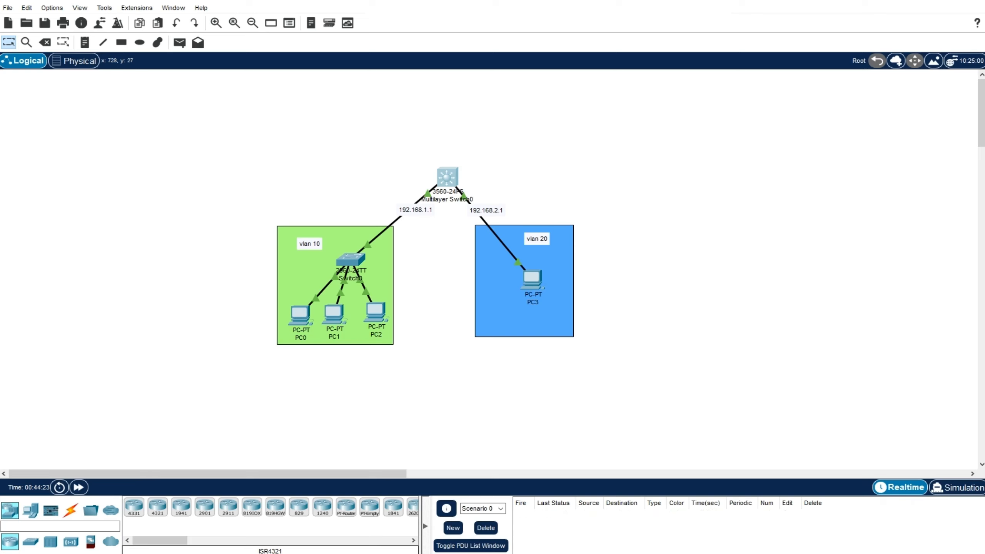
# - Send simple PDUs from PC2 to PC3 and from PC1 to PC3 to test inter-VLAN communication
pyautogui.click(180, 43)
pyautogui.click(376, 312)
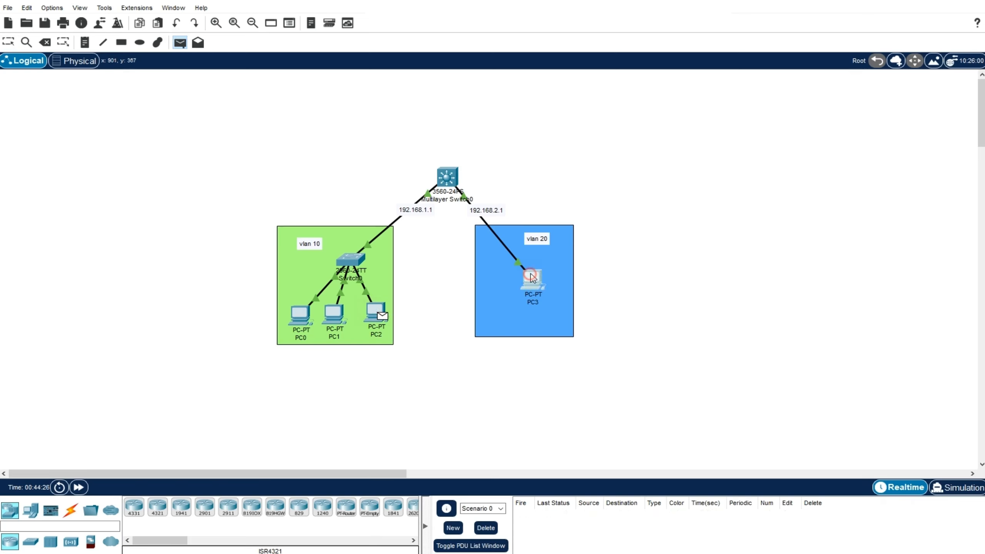
pyautogui.click(532, 276)
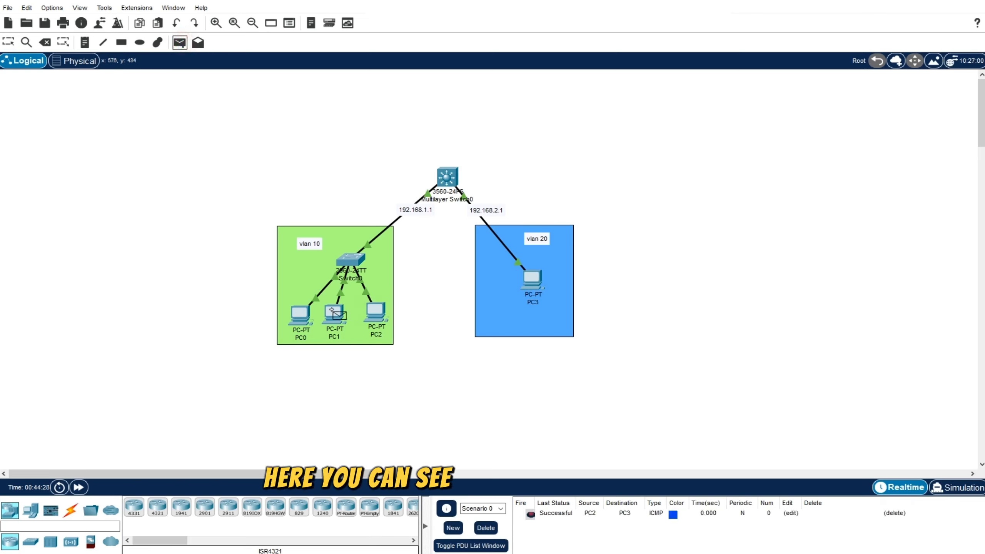
pyautogui.click(333, 313)
pyautogui.click(532, 277)
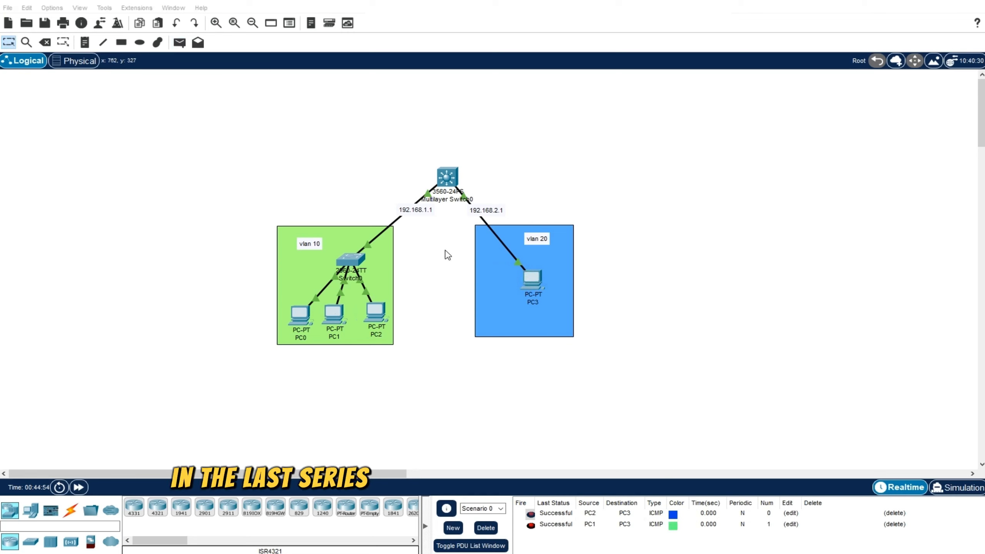
pyautogui.moveTo(322, 172); pyautogui.dragTo(412, 266)
pyautogui.click(418, 263)
pyautogui.moveTo(451, 138); pyautogui.dragTo(562, 265)
pyautogui.click(628, 219)
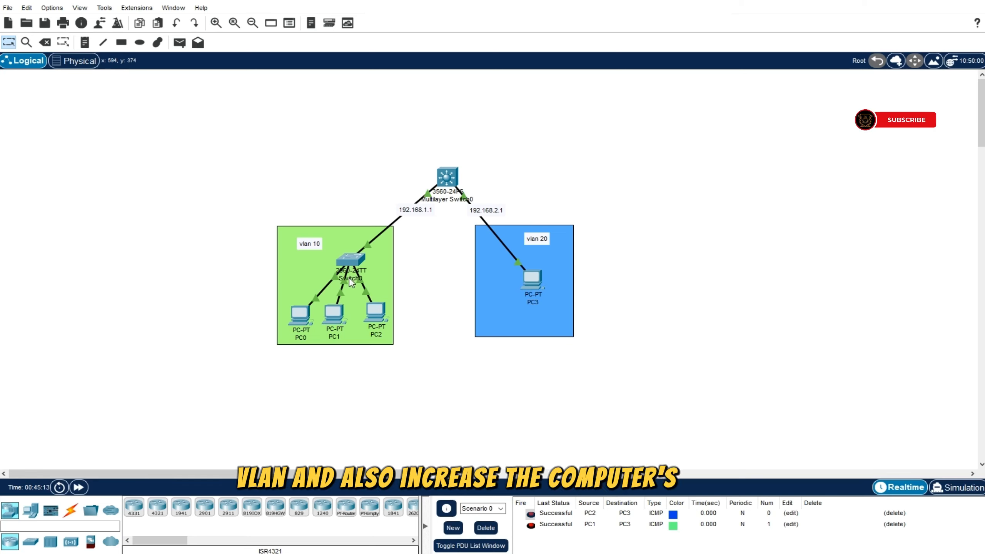
pyautogui.moveTo(351, 282)
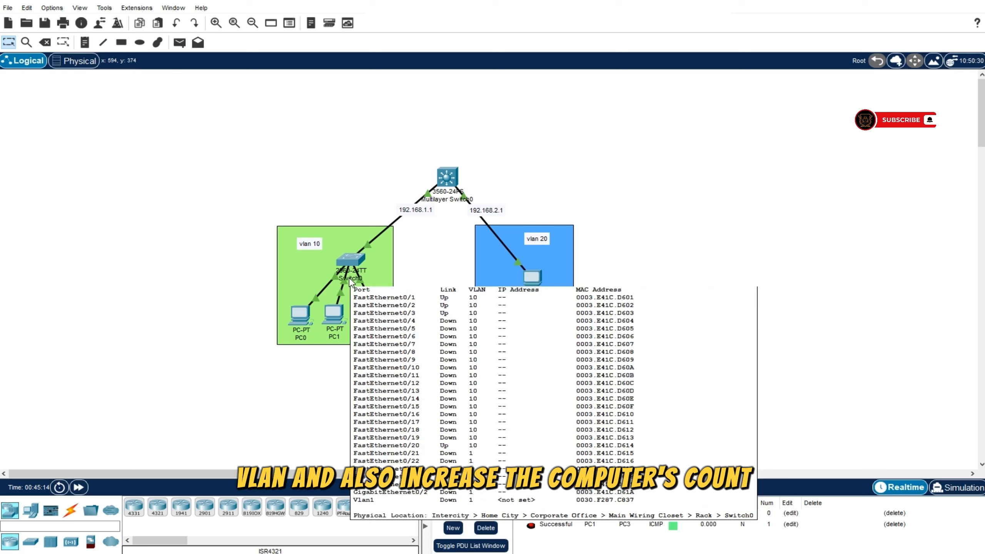
# - Send a simple PDU from PC1 to PC2 to test communication within VLAN 10
pyautogui.click(180, 43)
pyautogui.click(333, 313)
pyautogui.click(368, 313)
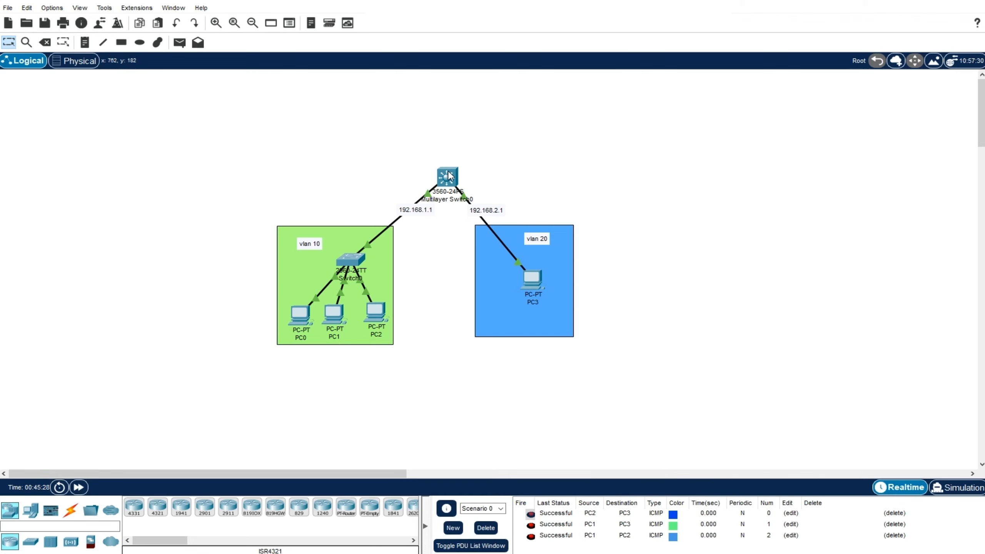
pyautogui.moveTo(449, 176)
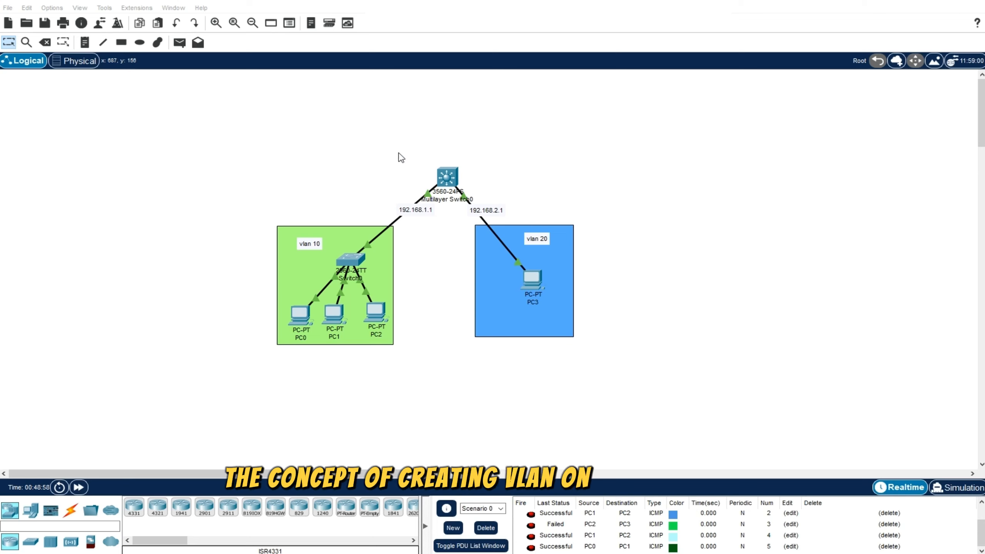
pyautogui.moveTo(404, 150); pyautogui.dragTo(486, 203)
pyautogui.click(501, 181)
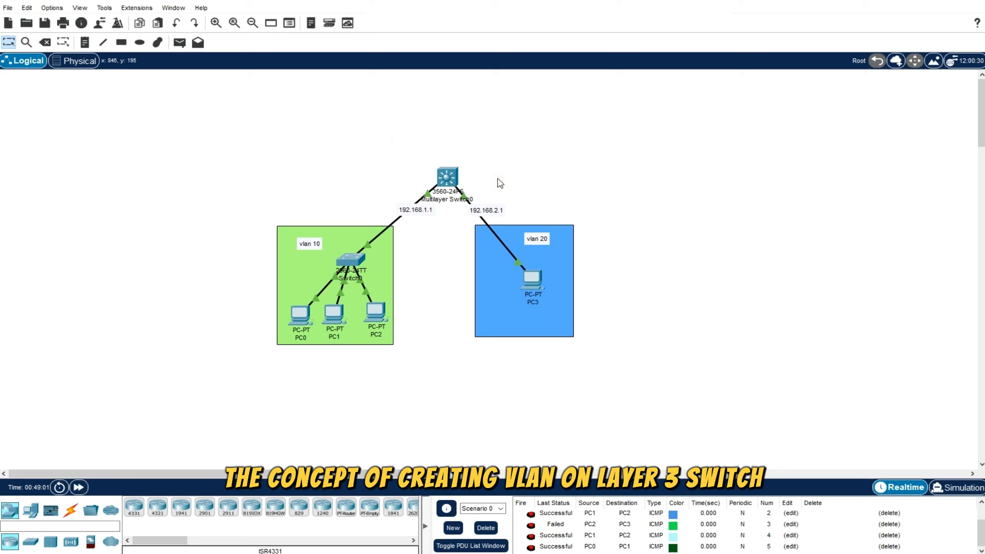